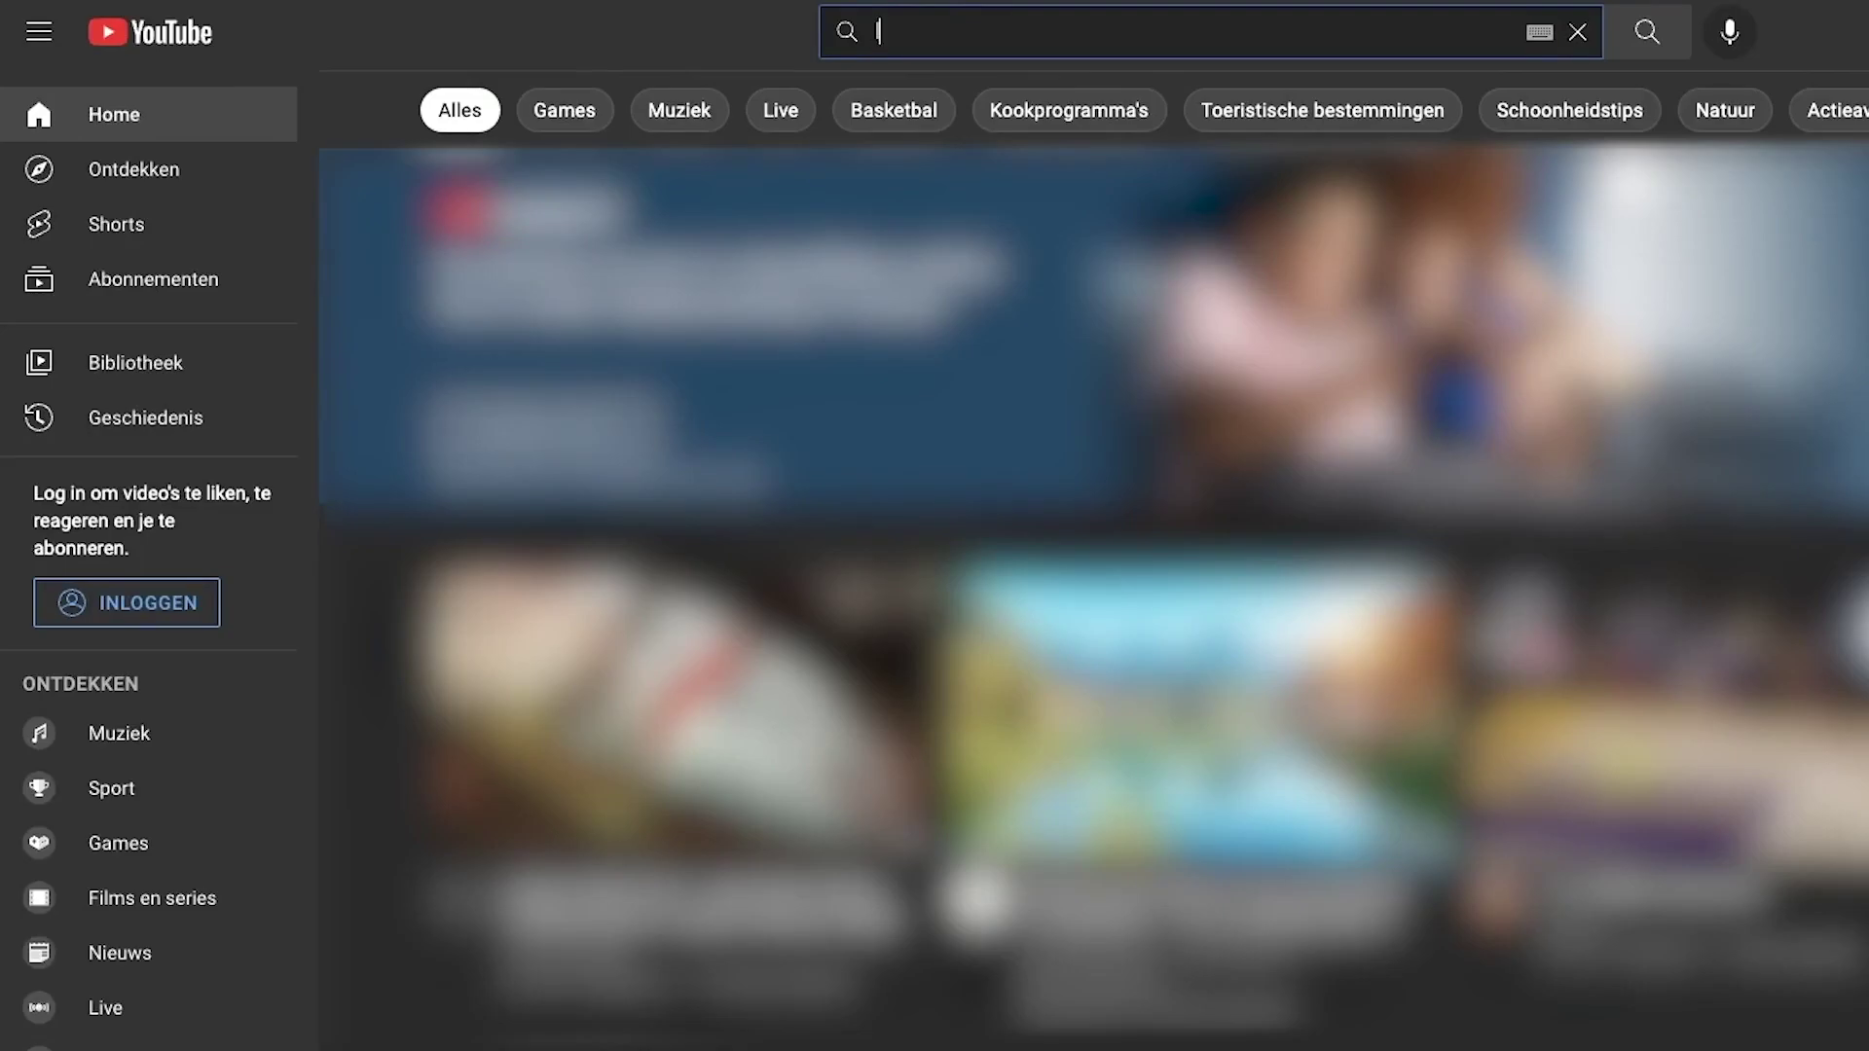
# Step: Search YouTube for the creator's channel, then search Google Drive for 'apple notes'
pyautogui.write('lucas prigge')
pyautogui.press('Return')
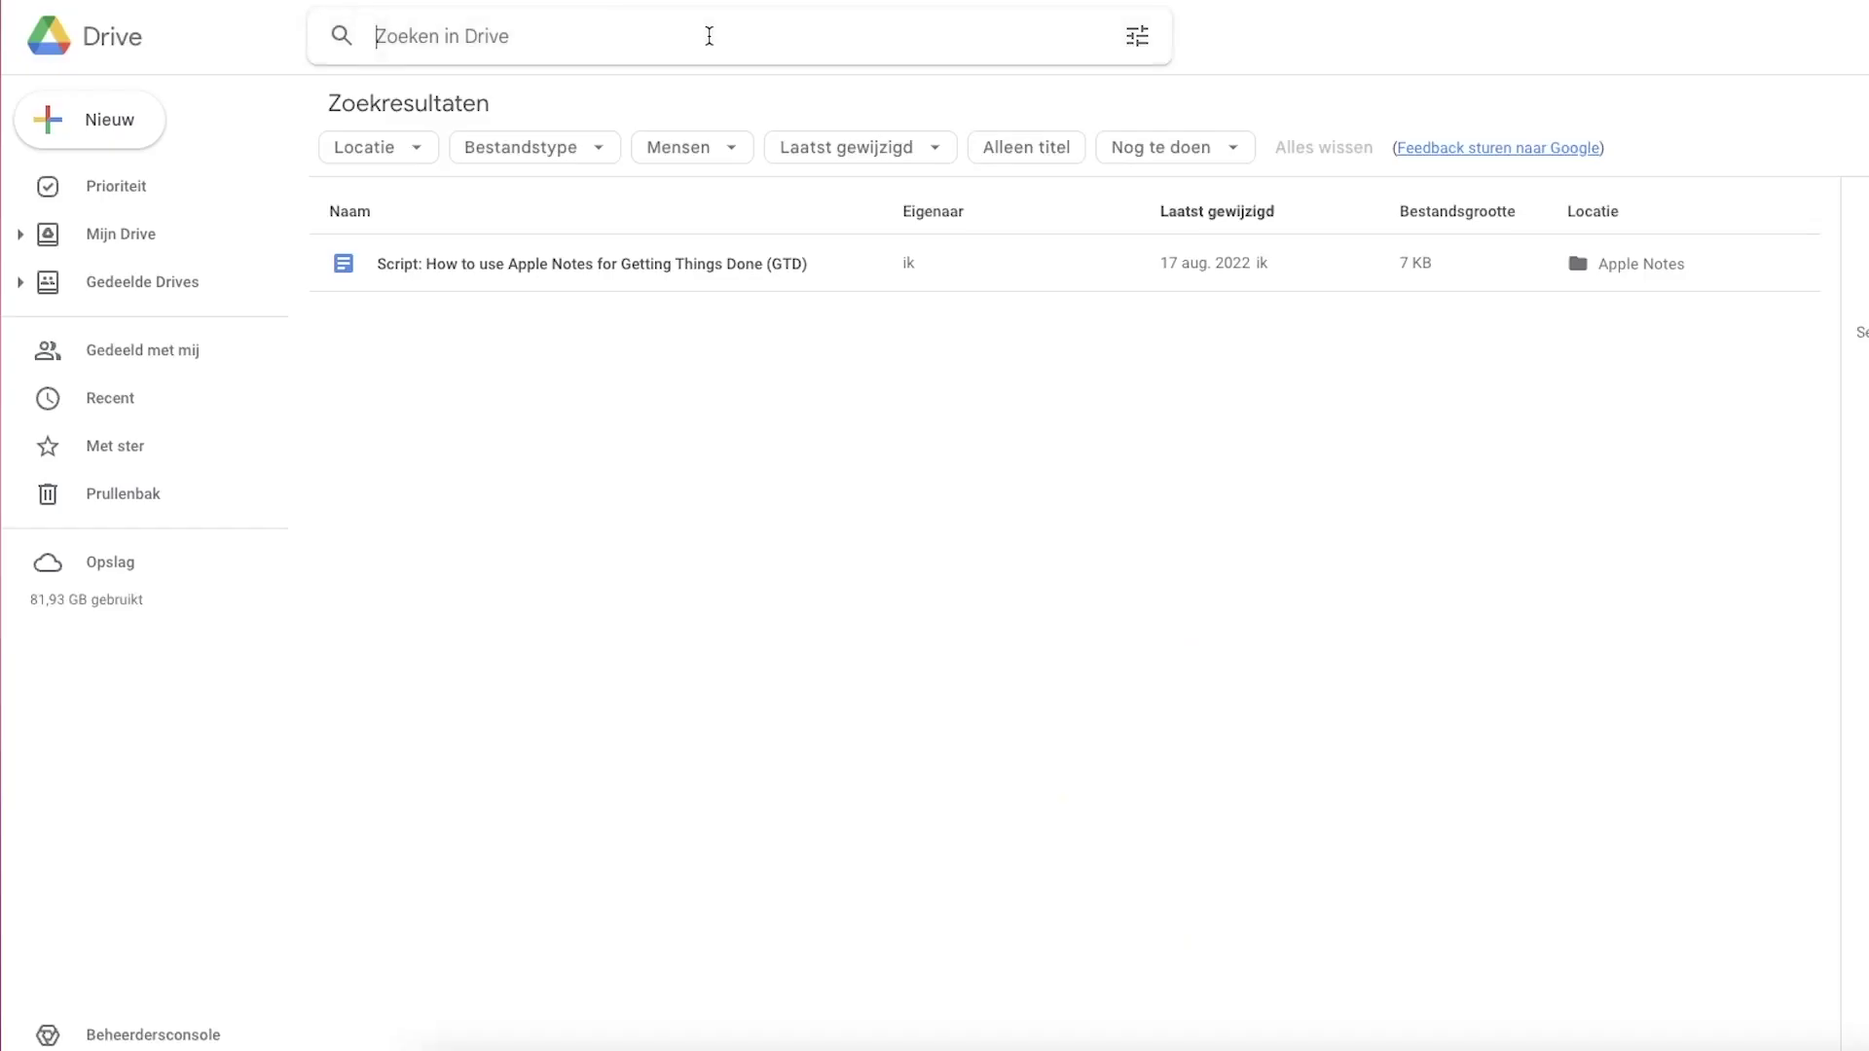
pyautogui.click(709, 36)
pyautogui.write('apple notes')
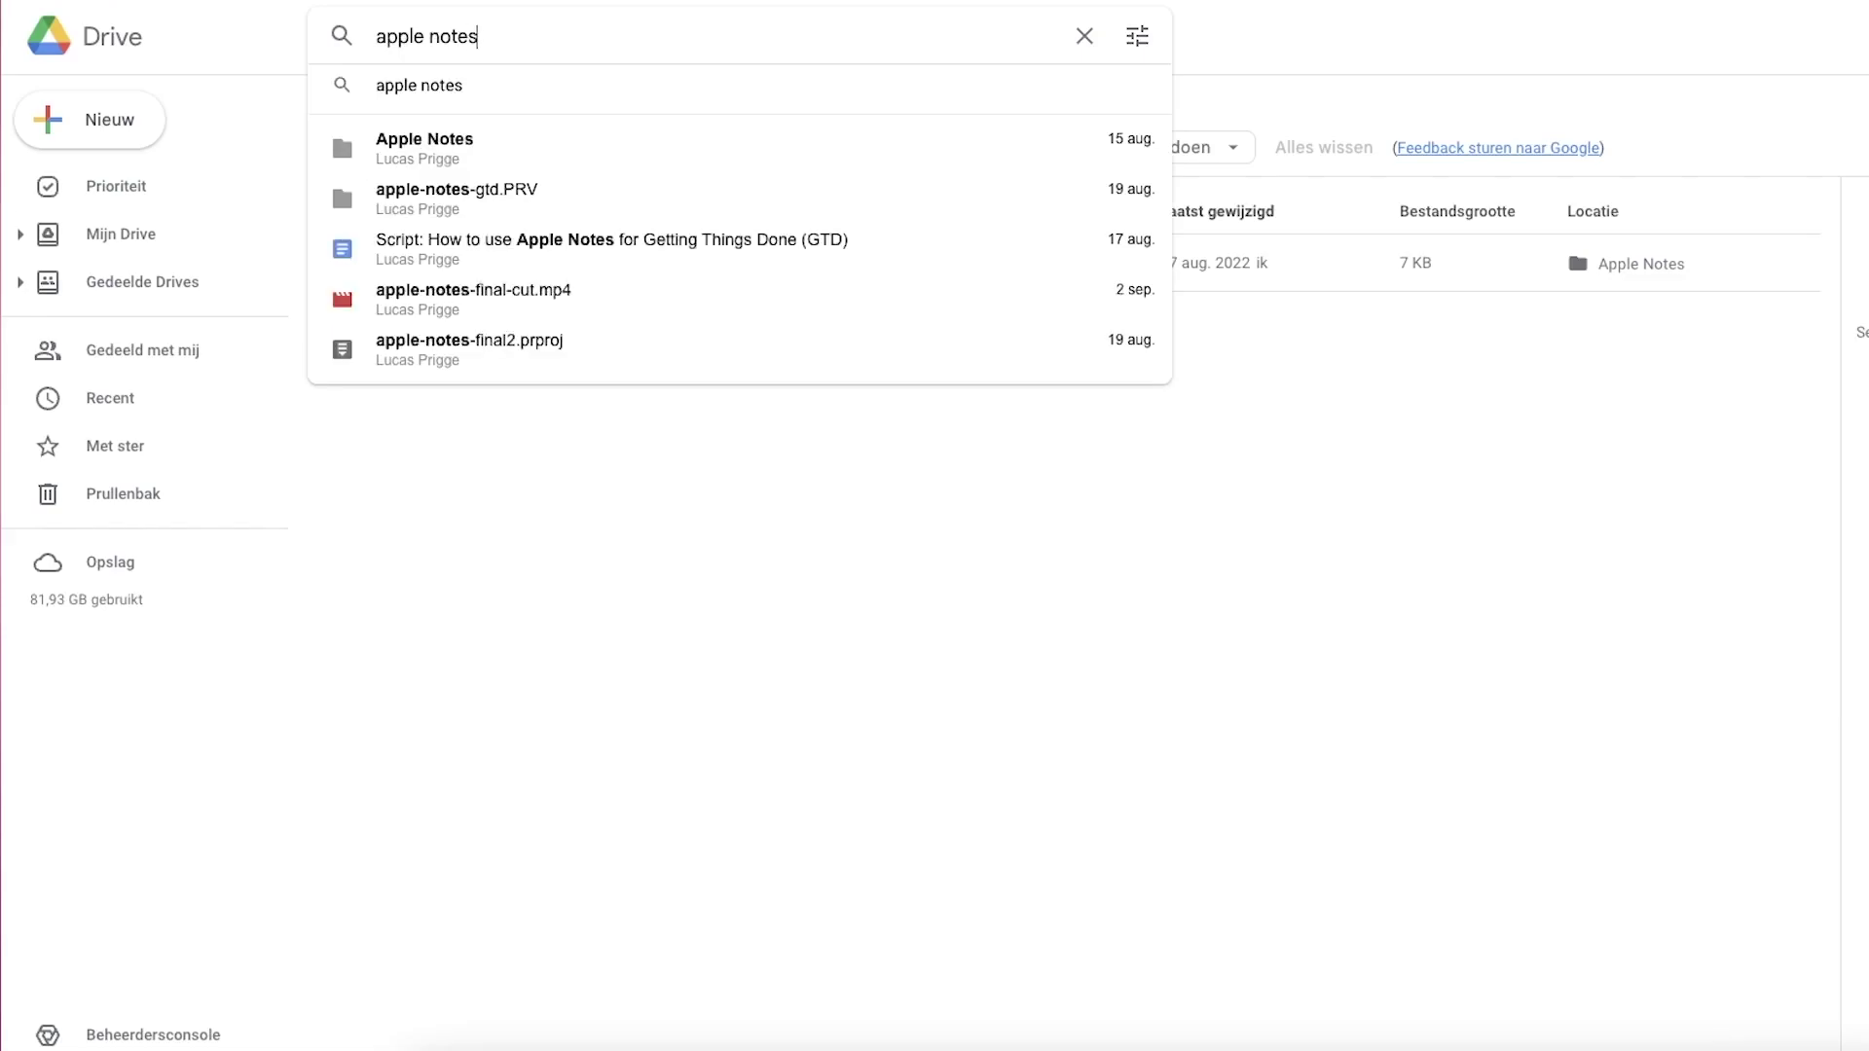
pyautogui.press('Return')
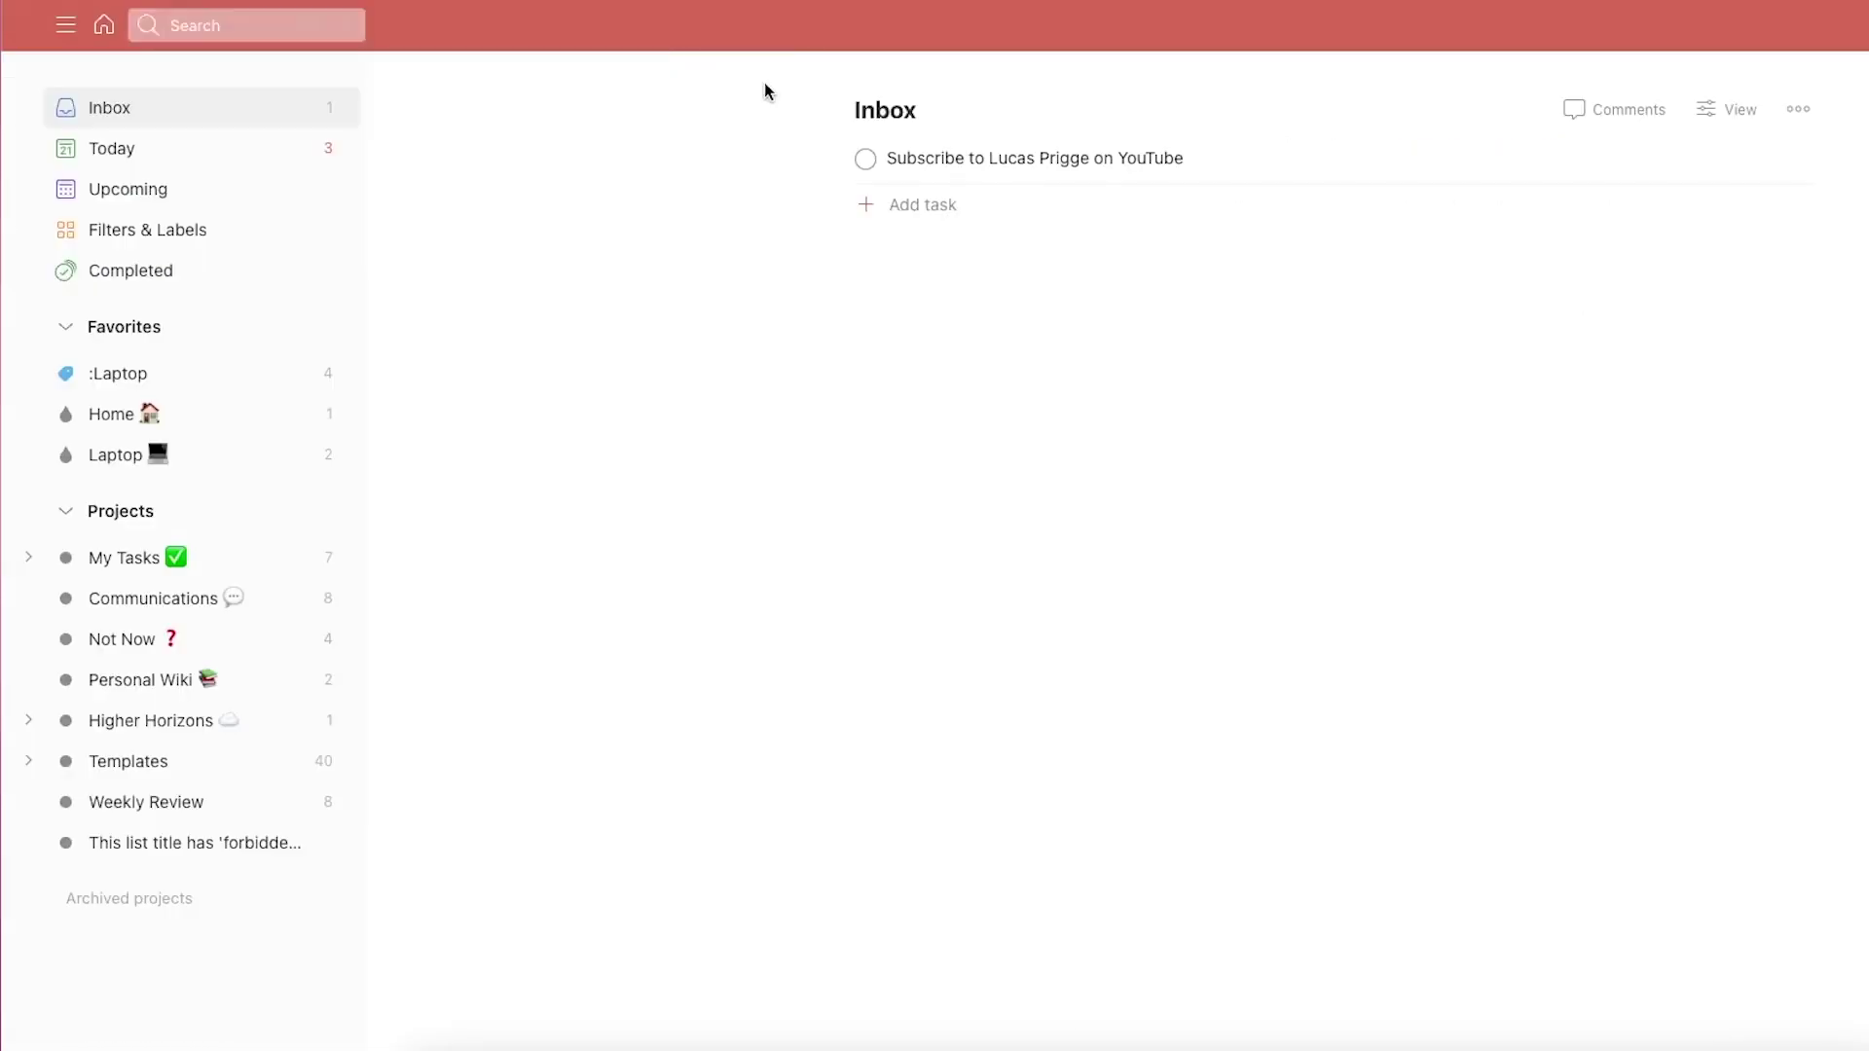
# Step: Search Todoist for '/subscribe', then bring up Chrome's three-dot menu
pyautogui.write('/subscribe')
pyautogui.press('Return')
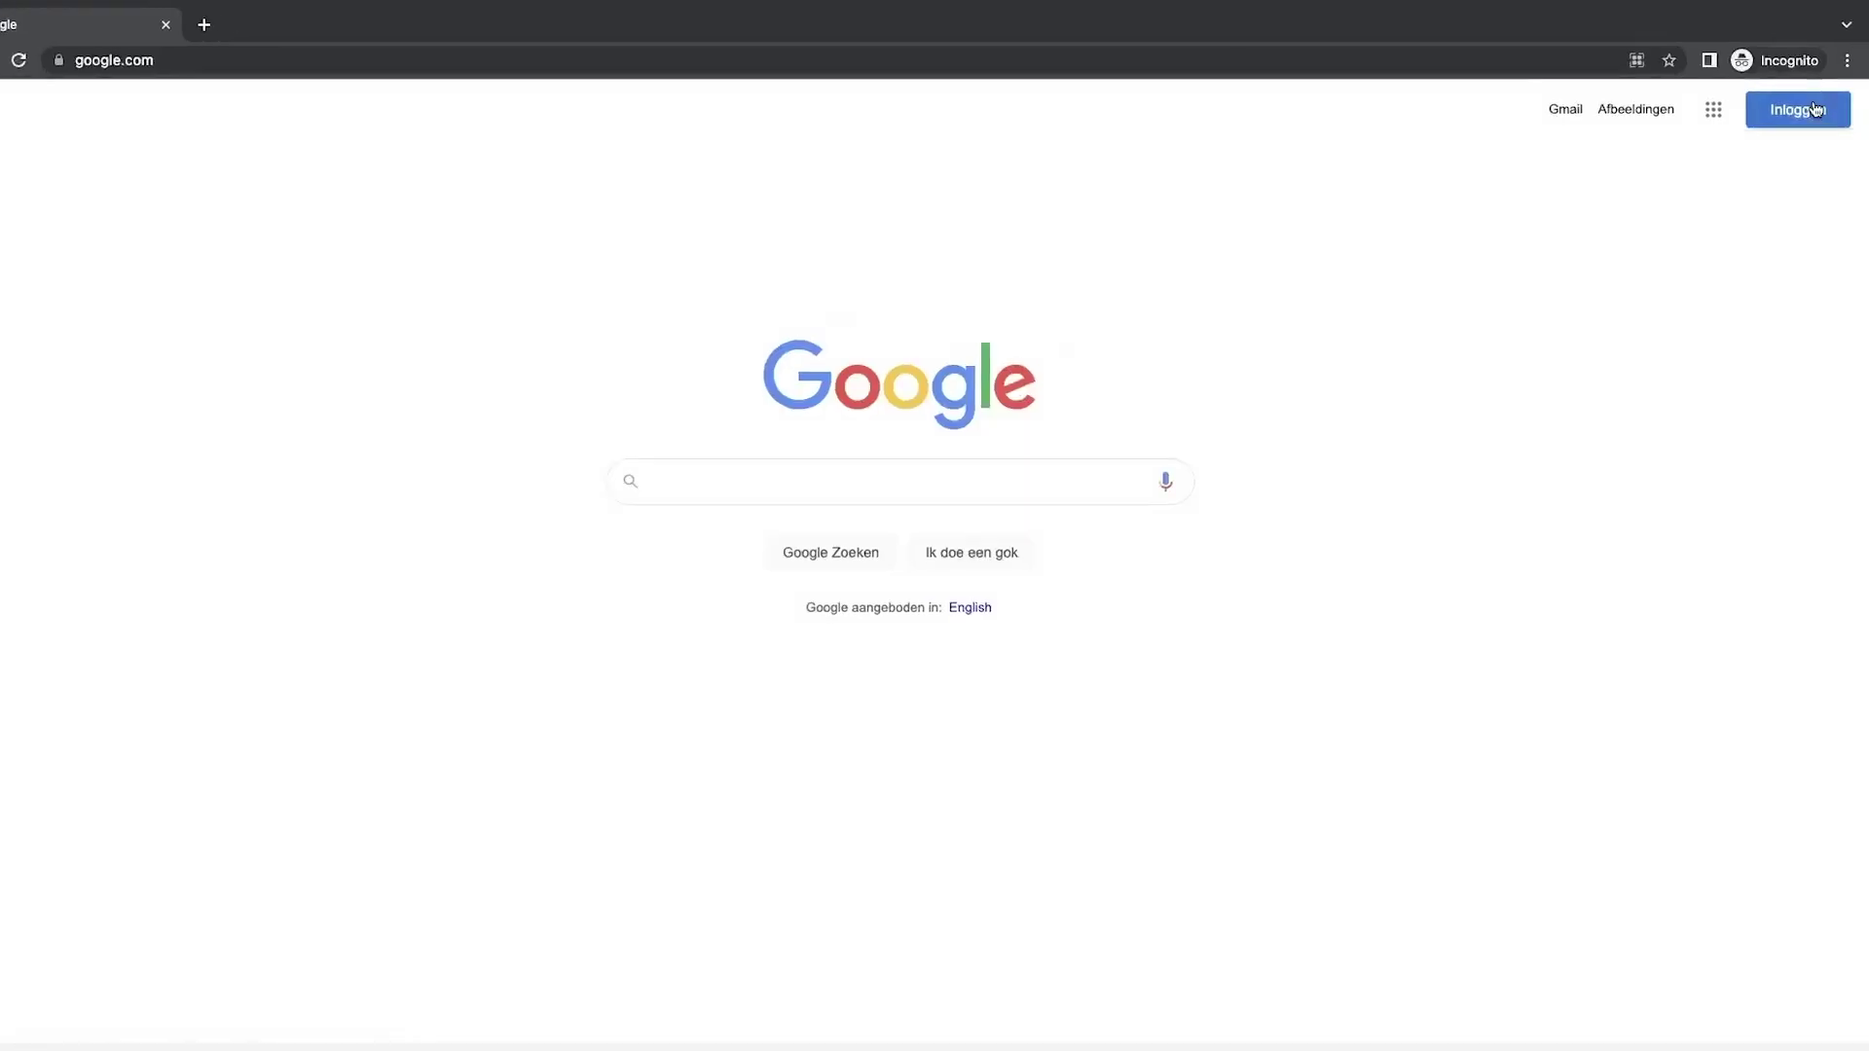
pyautogui.click(1840, 59)
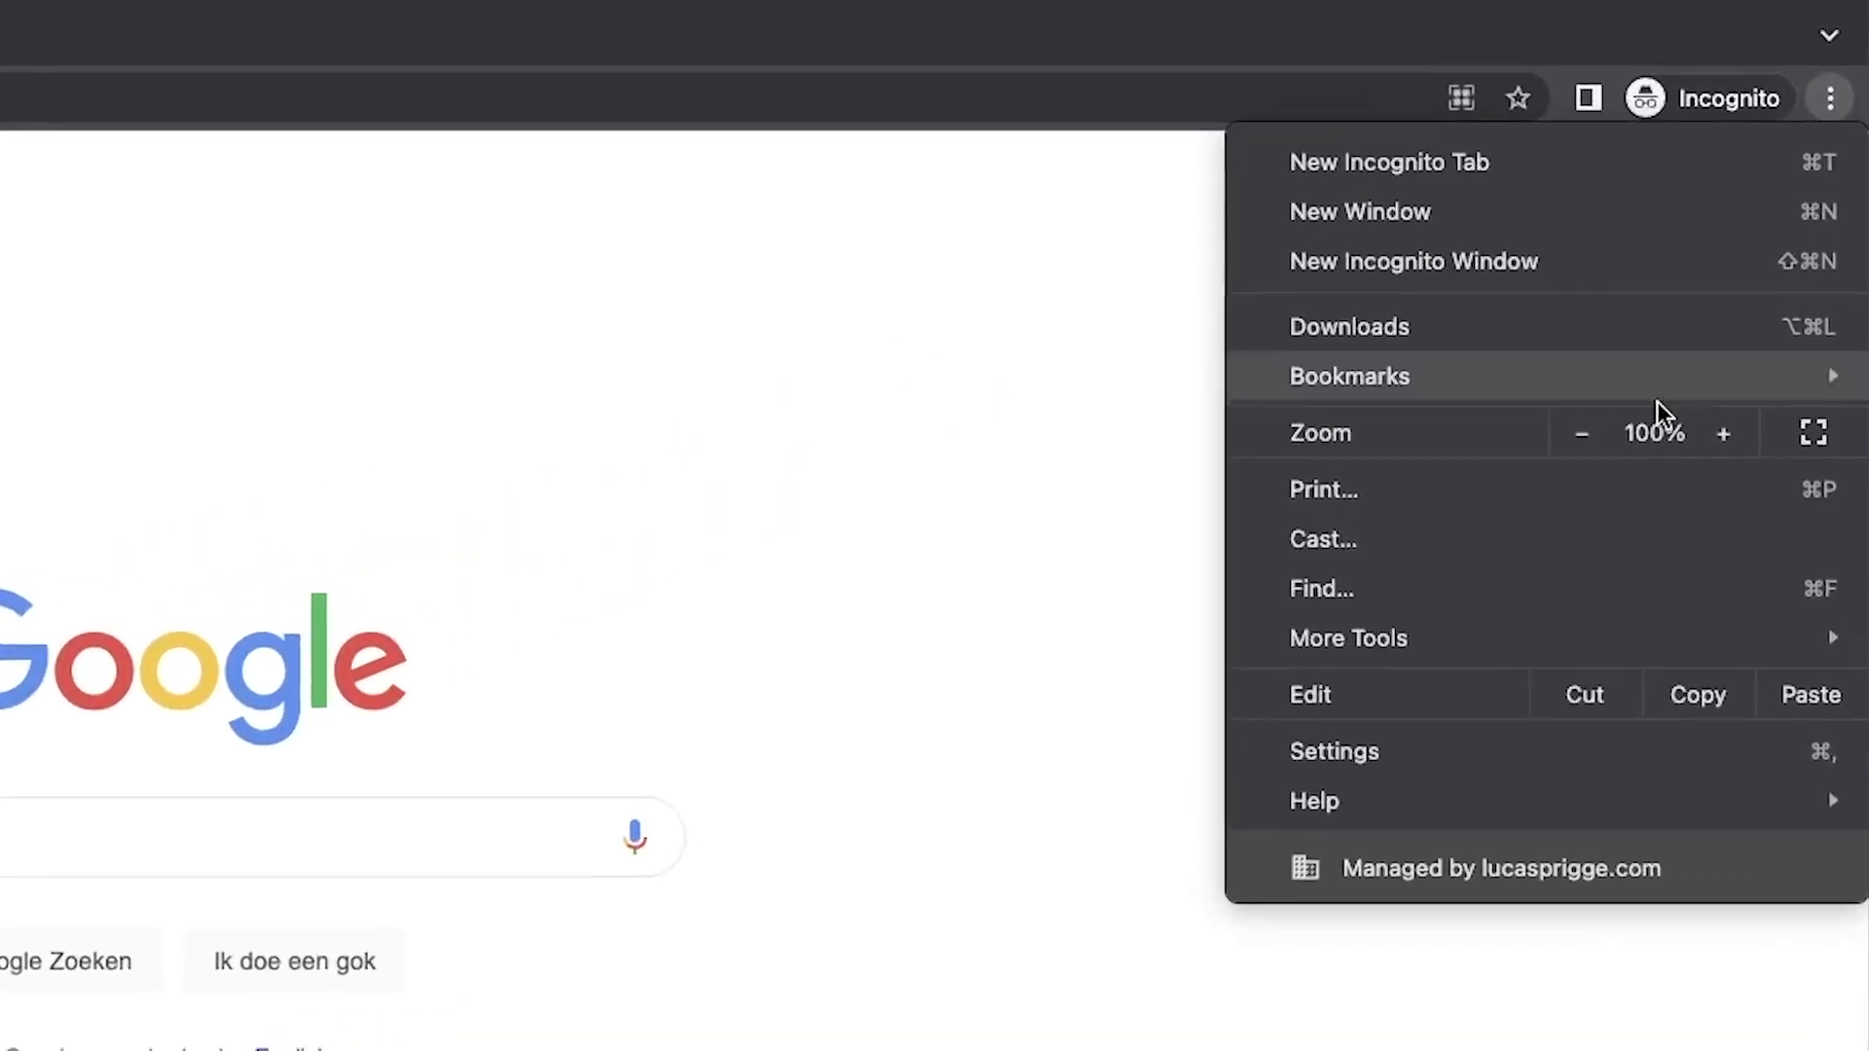
# Step: Go to Settings > Search engine > Manage search engines and site search
pyautogui.click(1551, 441)
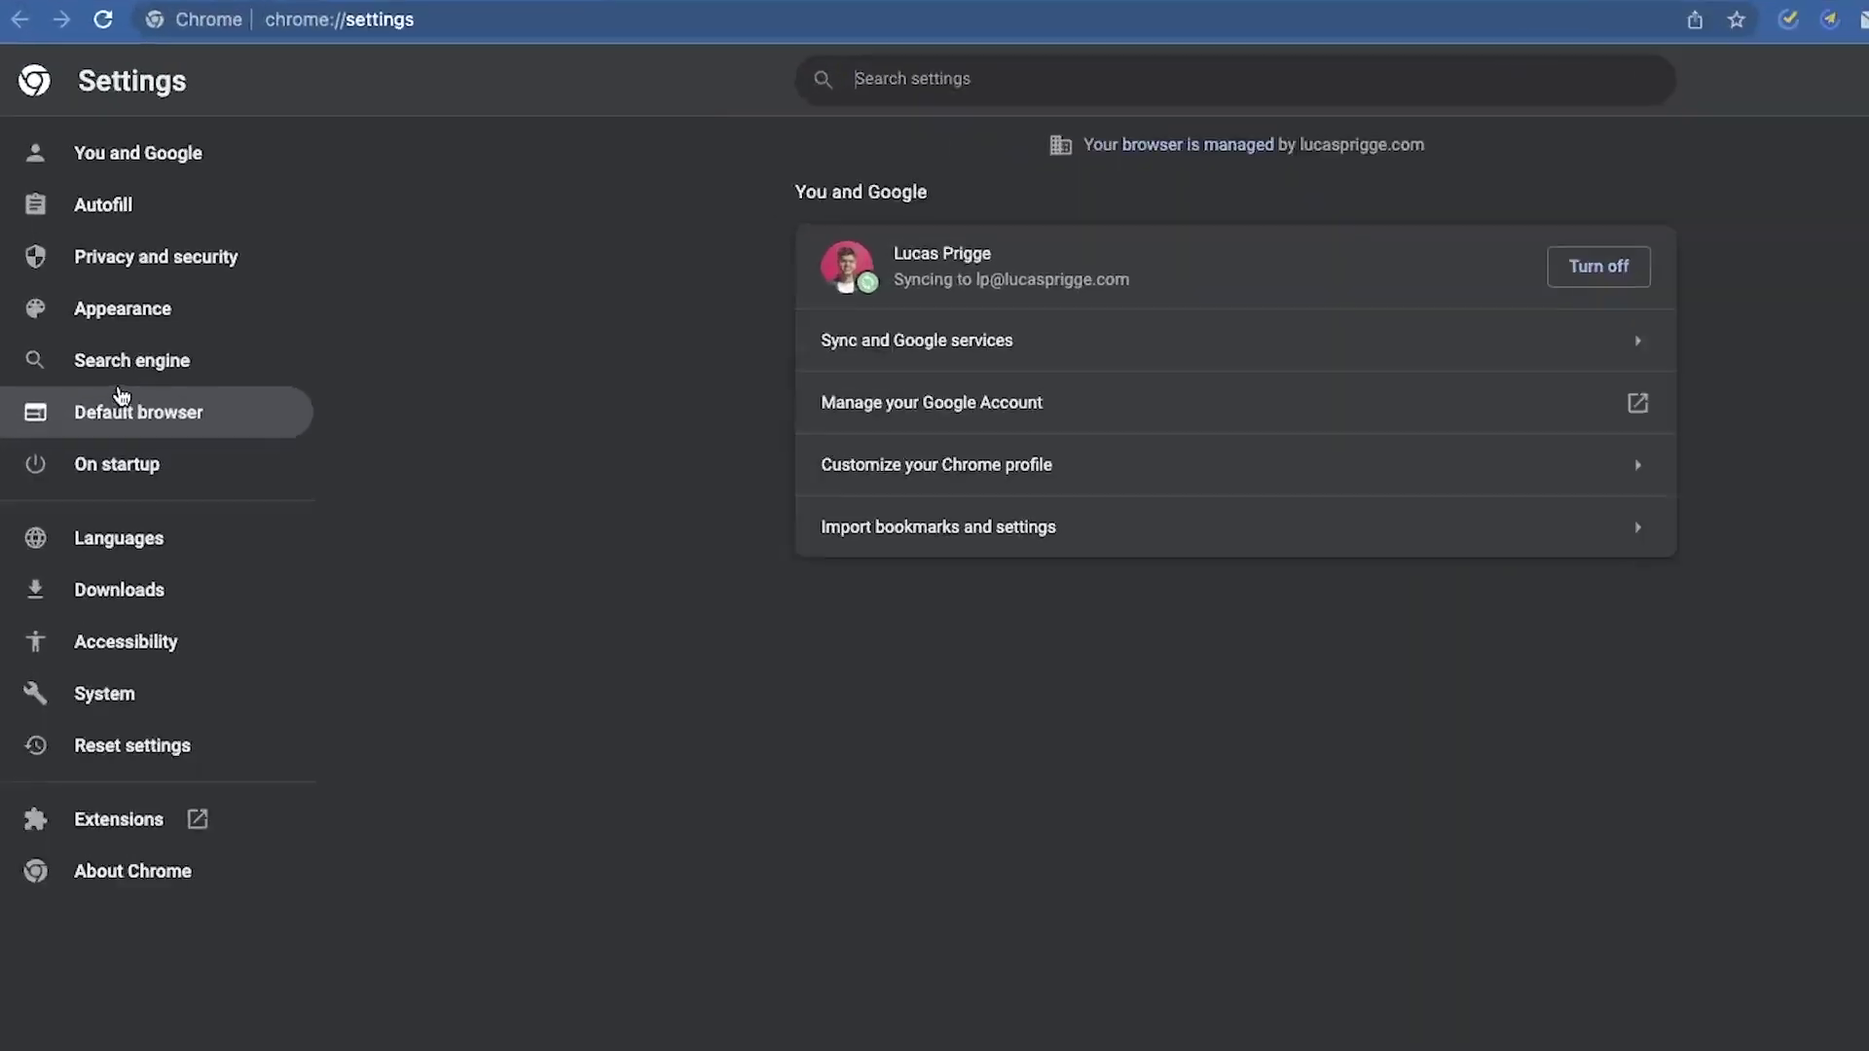
pyautogui.click(127, 359)
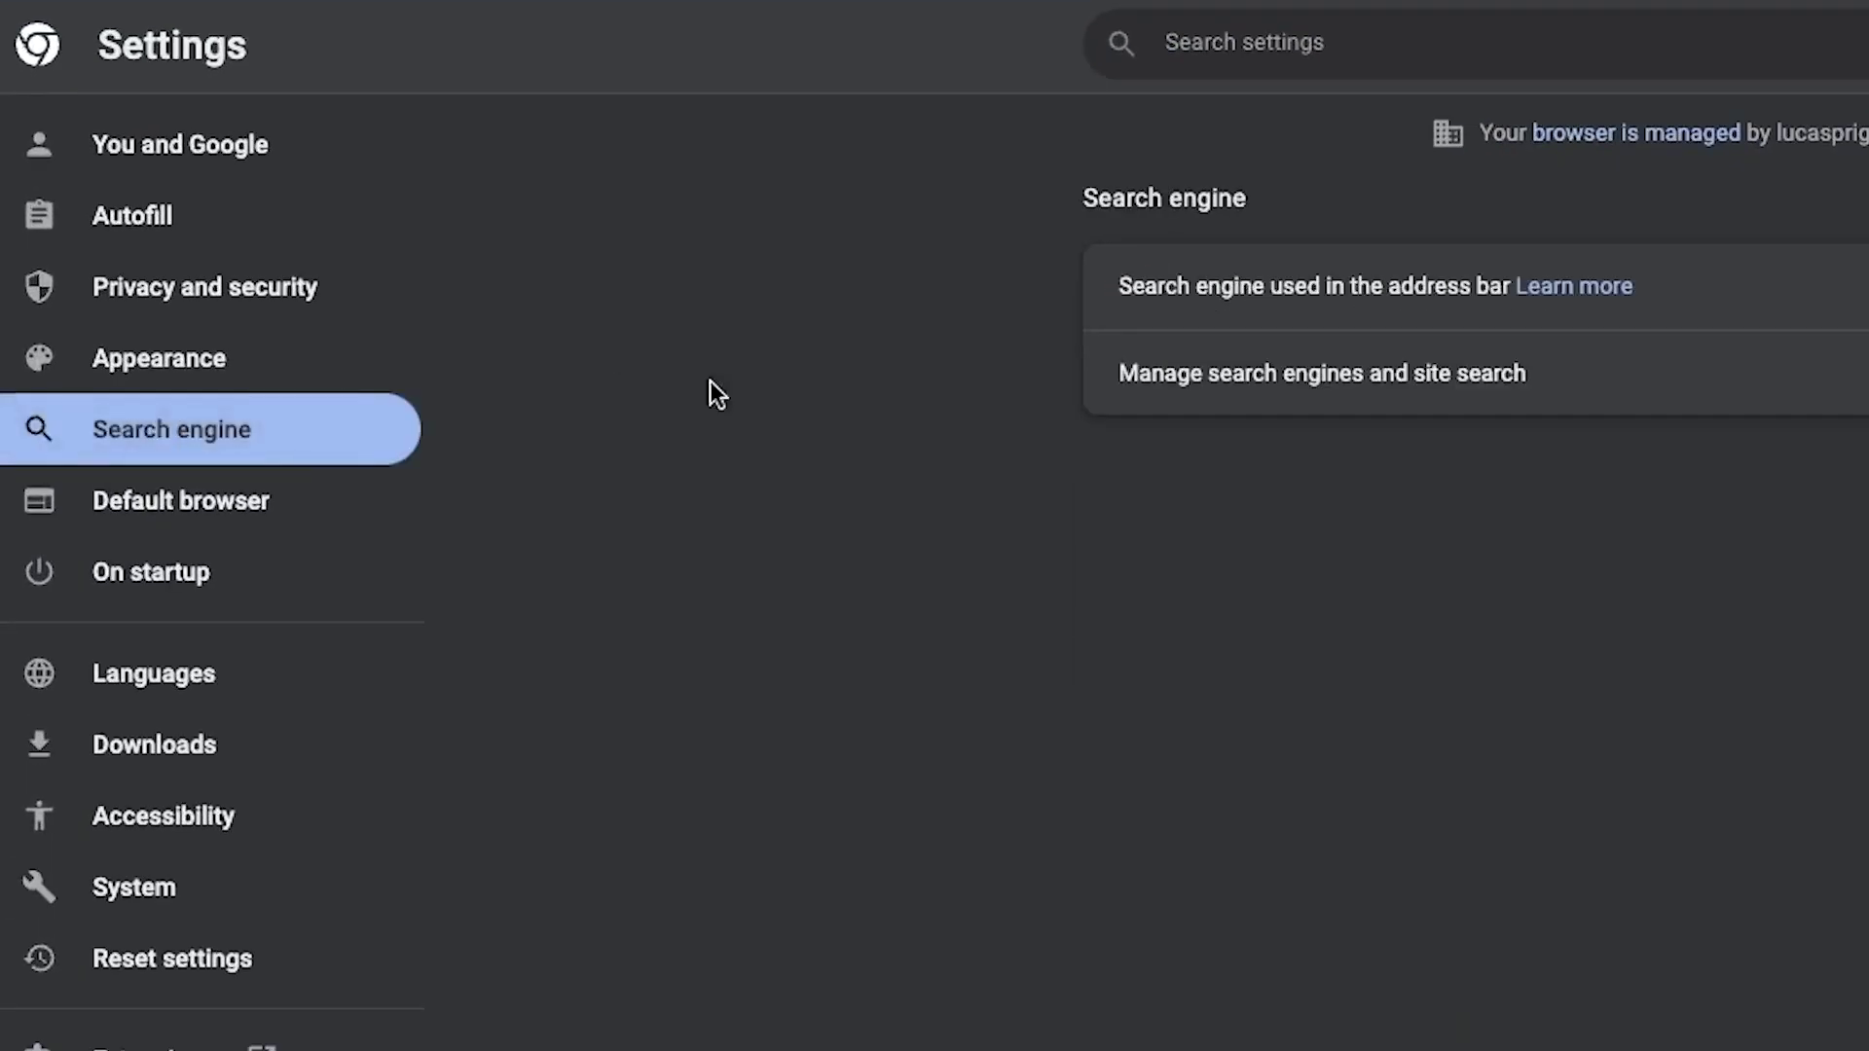
pyautogui.click(982, 387)
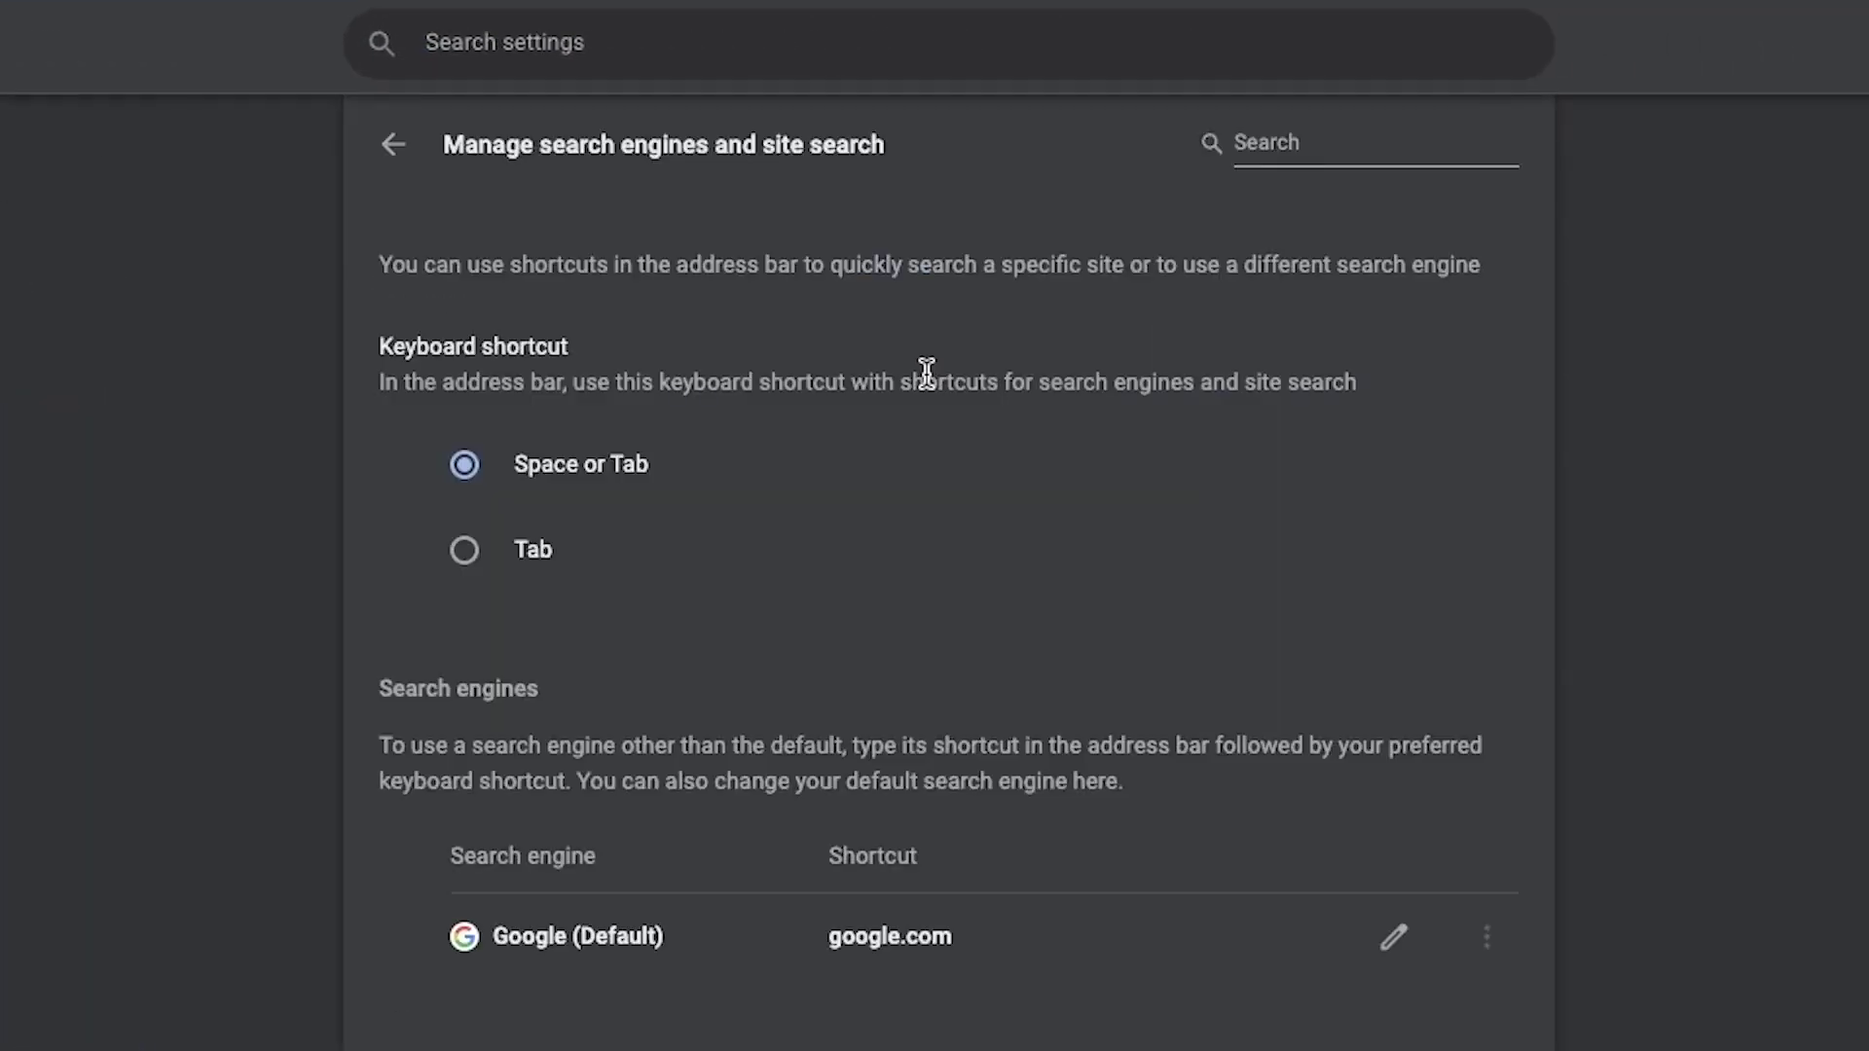
pyautogui.scroll(-3, 926, 379)
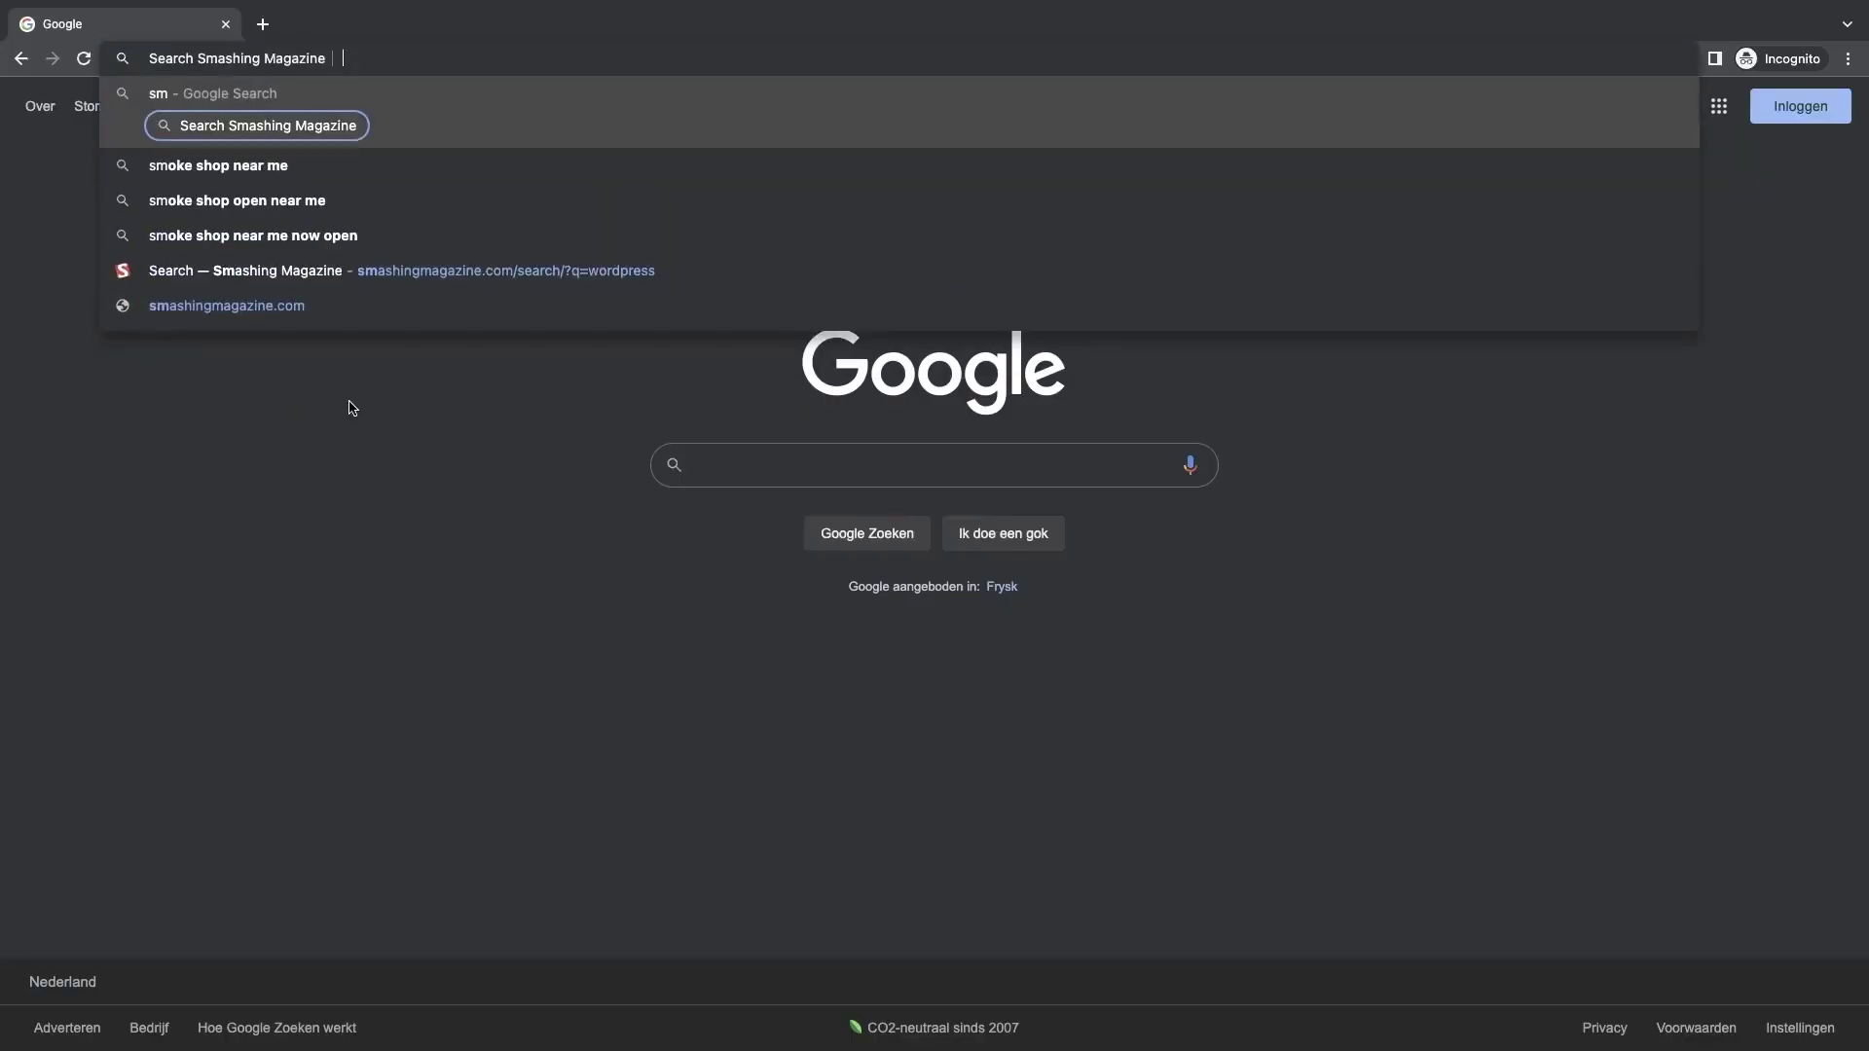
# Step: Search Smashing Magazine for 'wordpress'
pyautogui.write('wordpress')
pyautogui.press('Return')
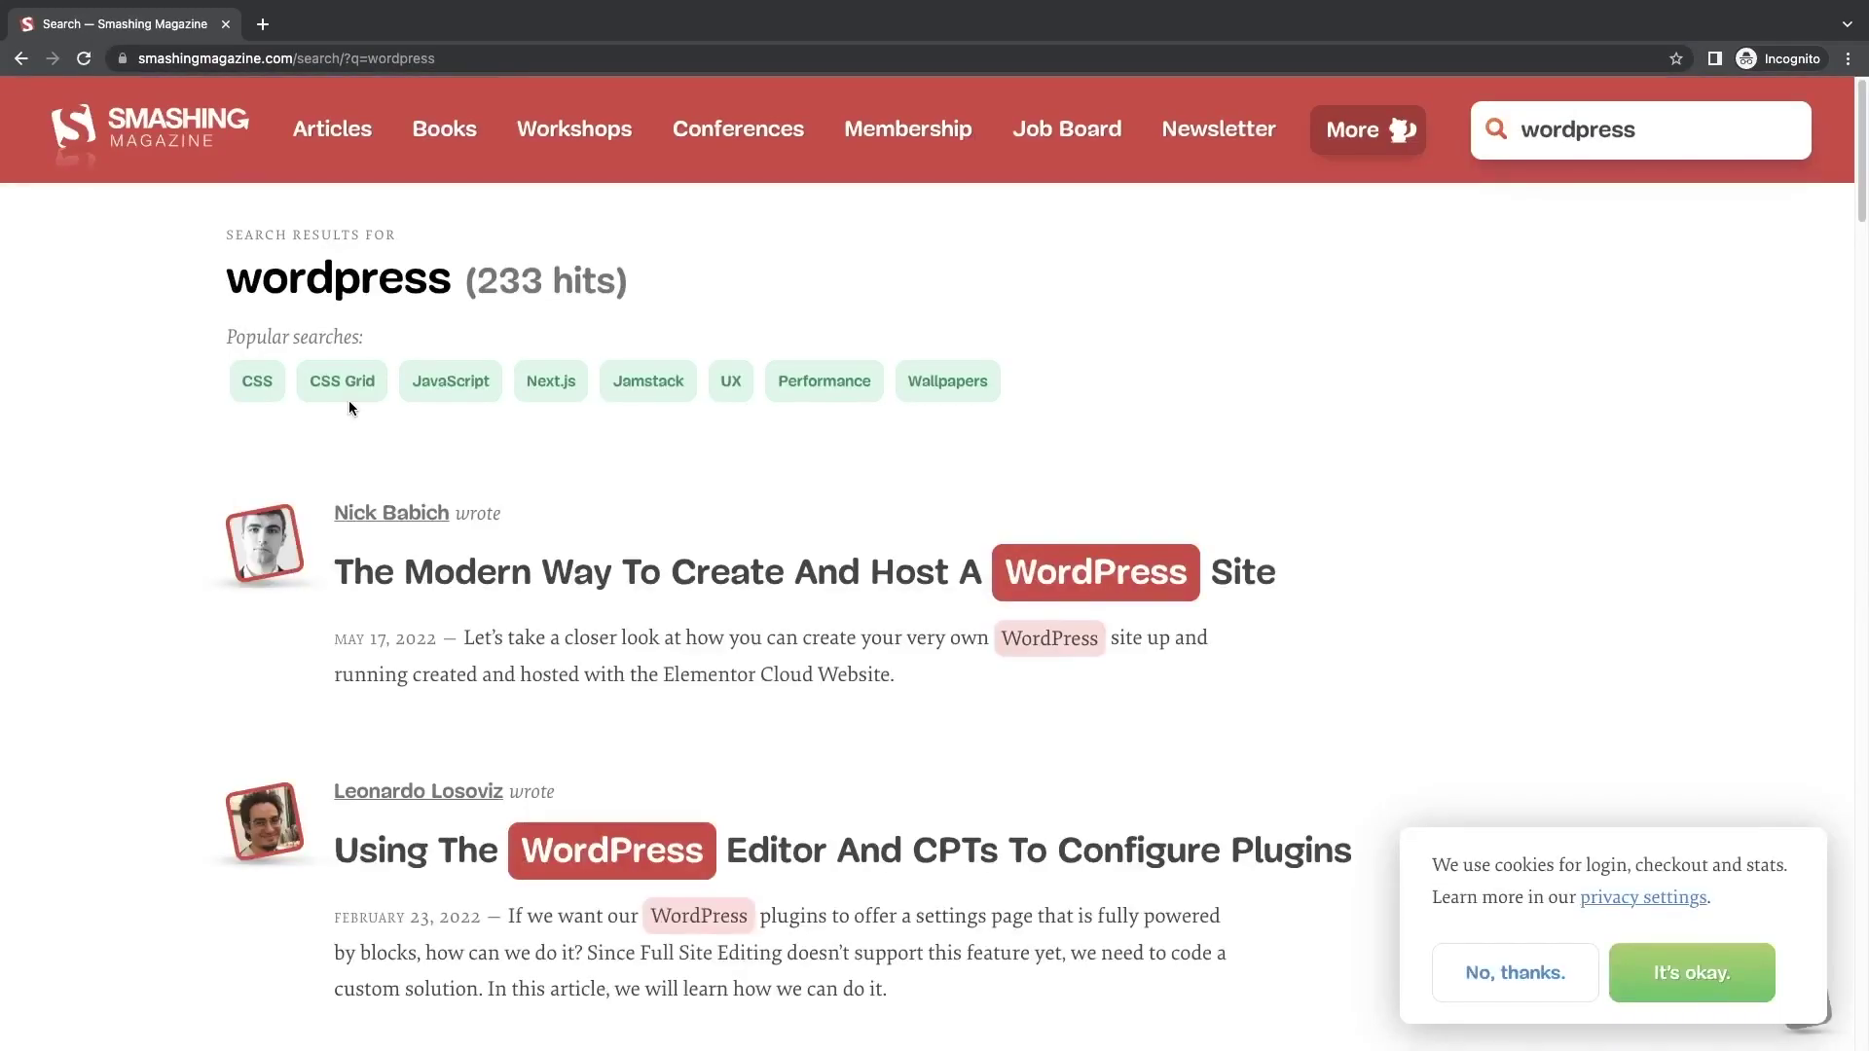
pyautogui.scroll(-20, 349, 400)
# Step: Use the sm address-bar shortcut to search Smashing Magazine for 'javascript'
pyautogui.click(451, 58)
pyautogui.write('sm')
pyautogui.press('Tab')
pyautogui.write('javascr')
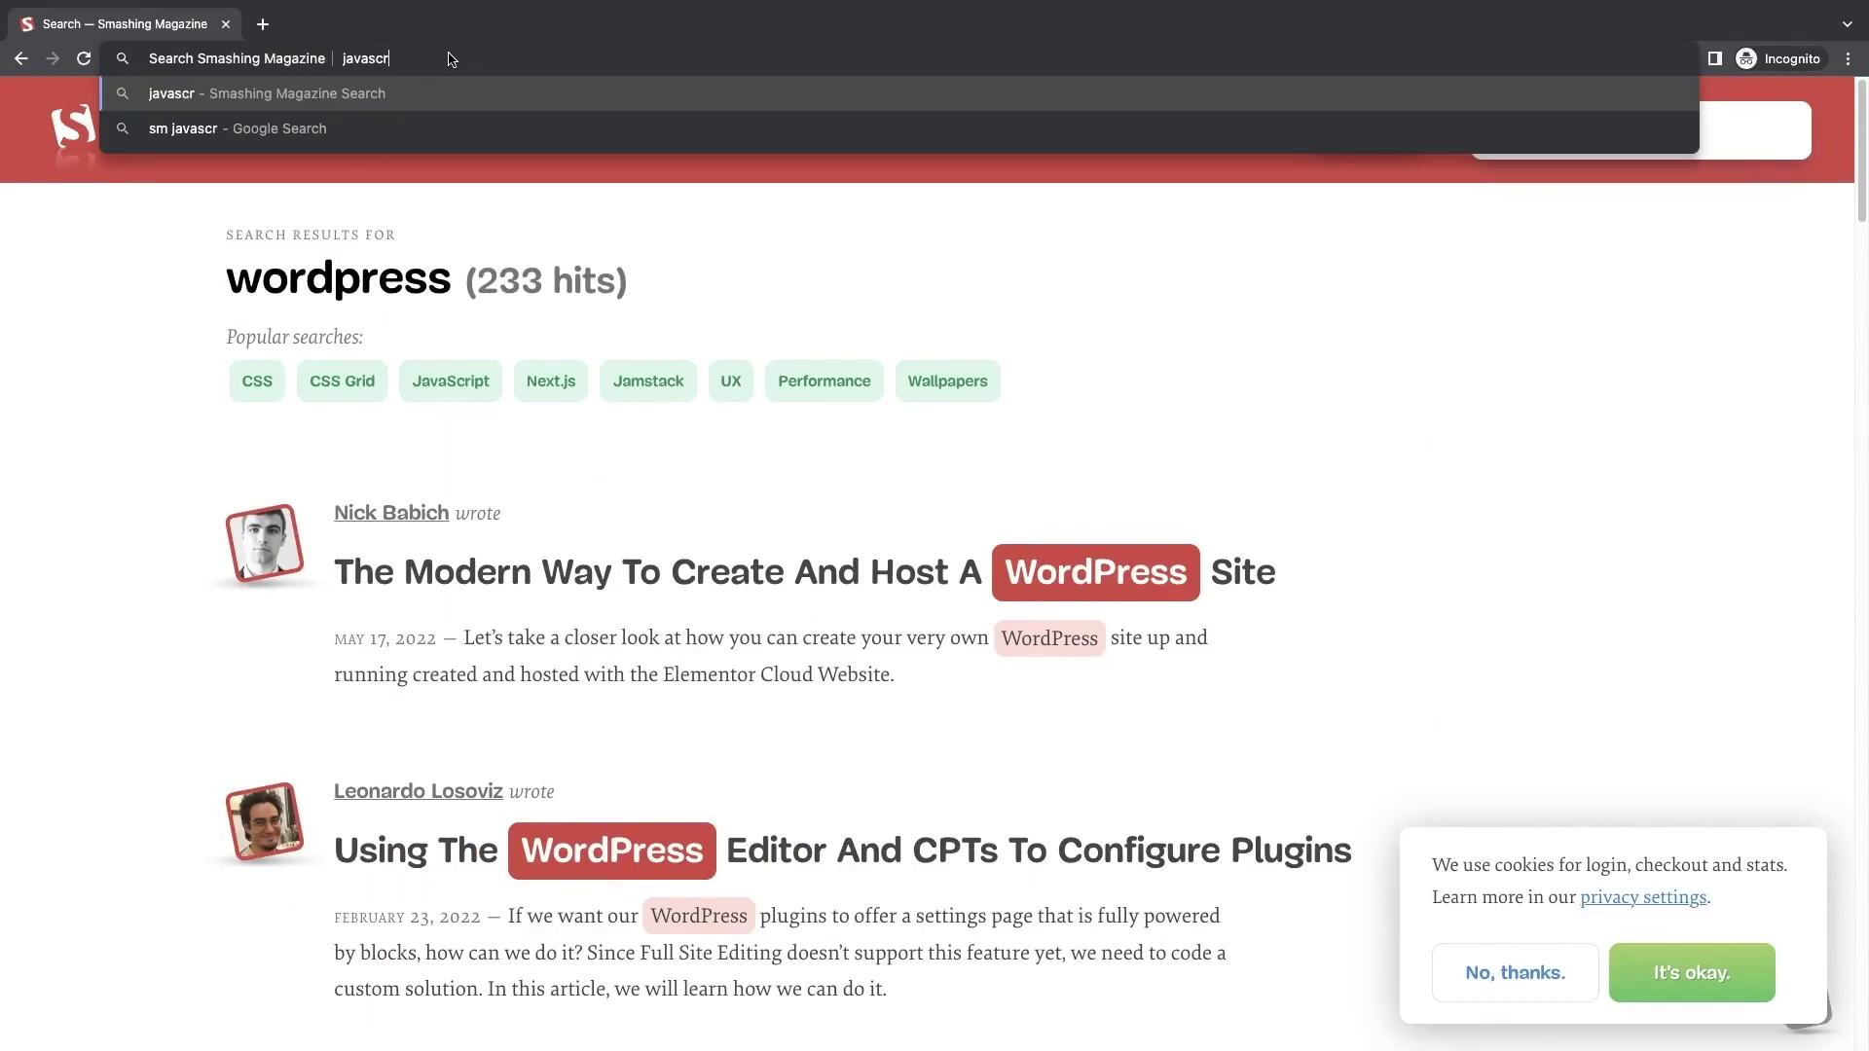
pyautogui.write('ipt')
pyautogui.press('Return')
pyautogui.scroll(-10, 185, 324)
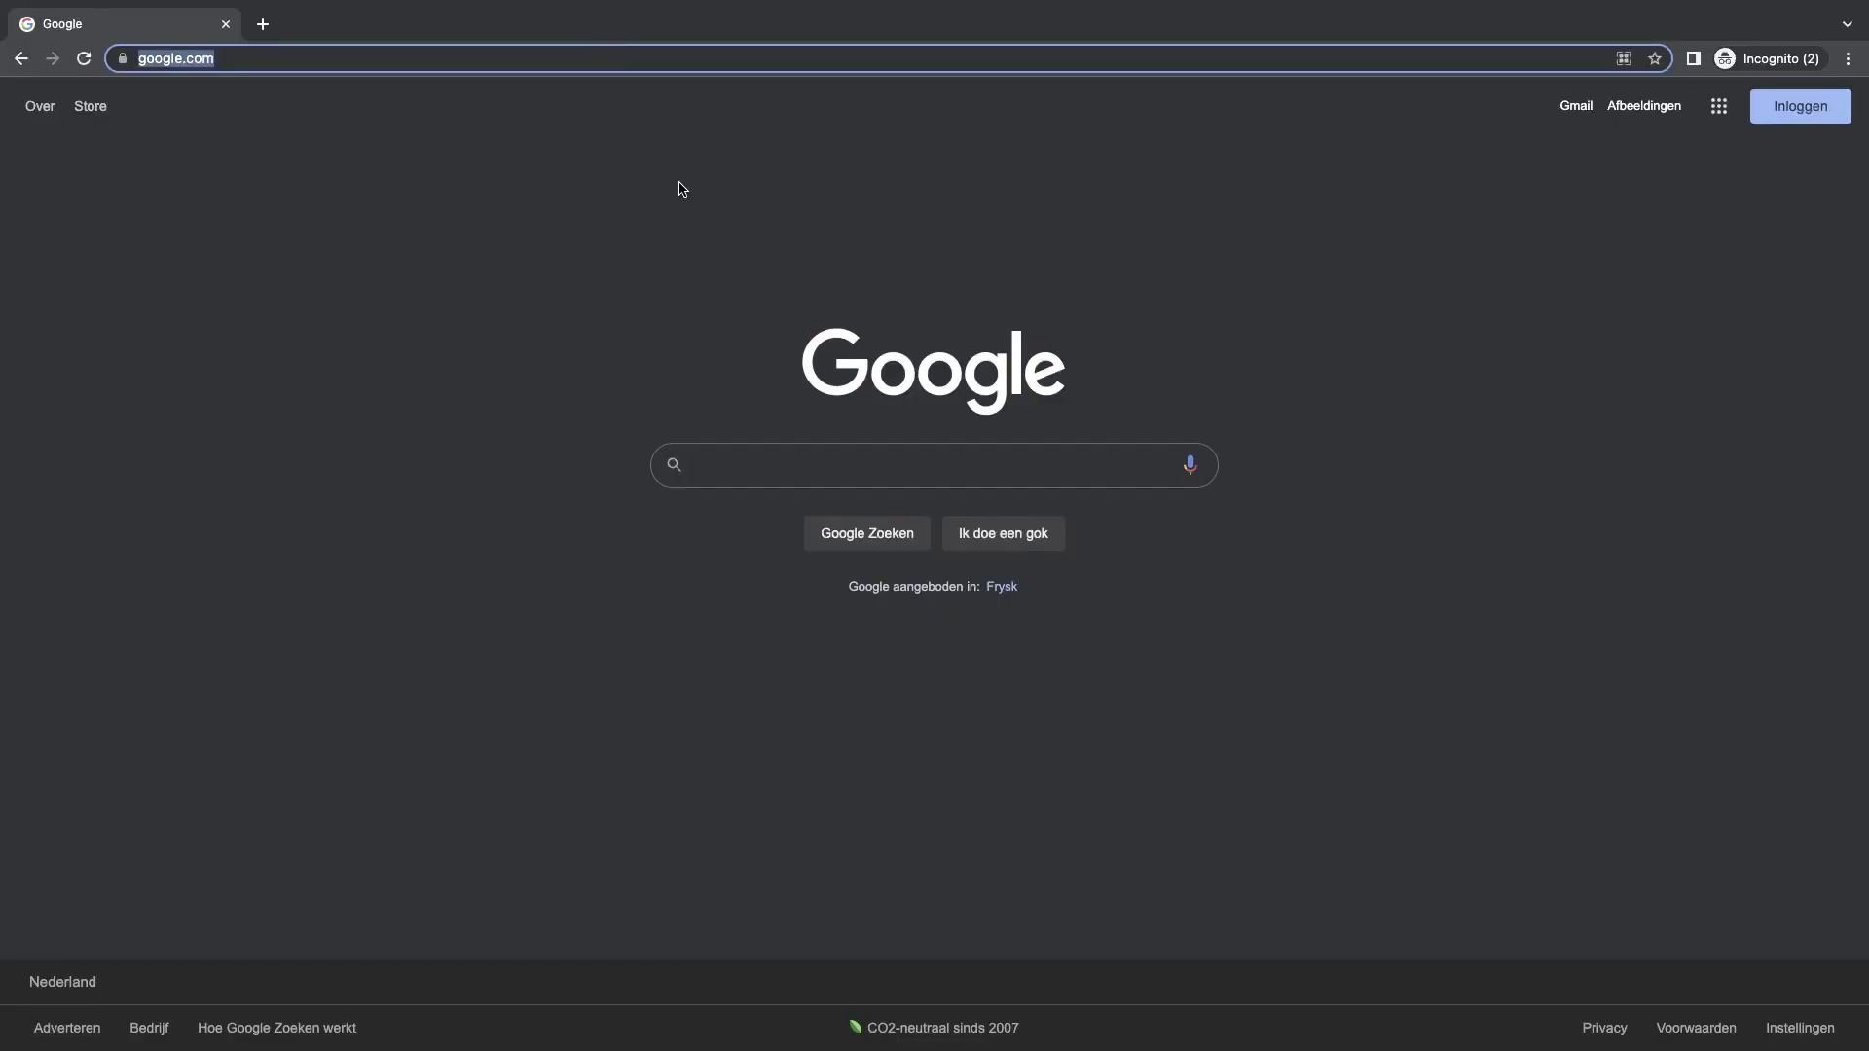
# Step: Find the creator's YouTube channel through Google and accept YouTube's cookie consent
pyautogui.write('youtube lucas prigge')
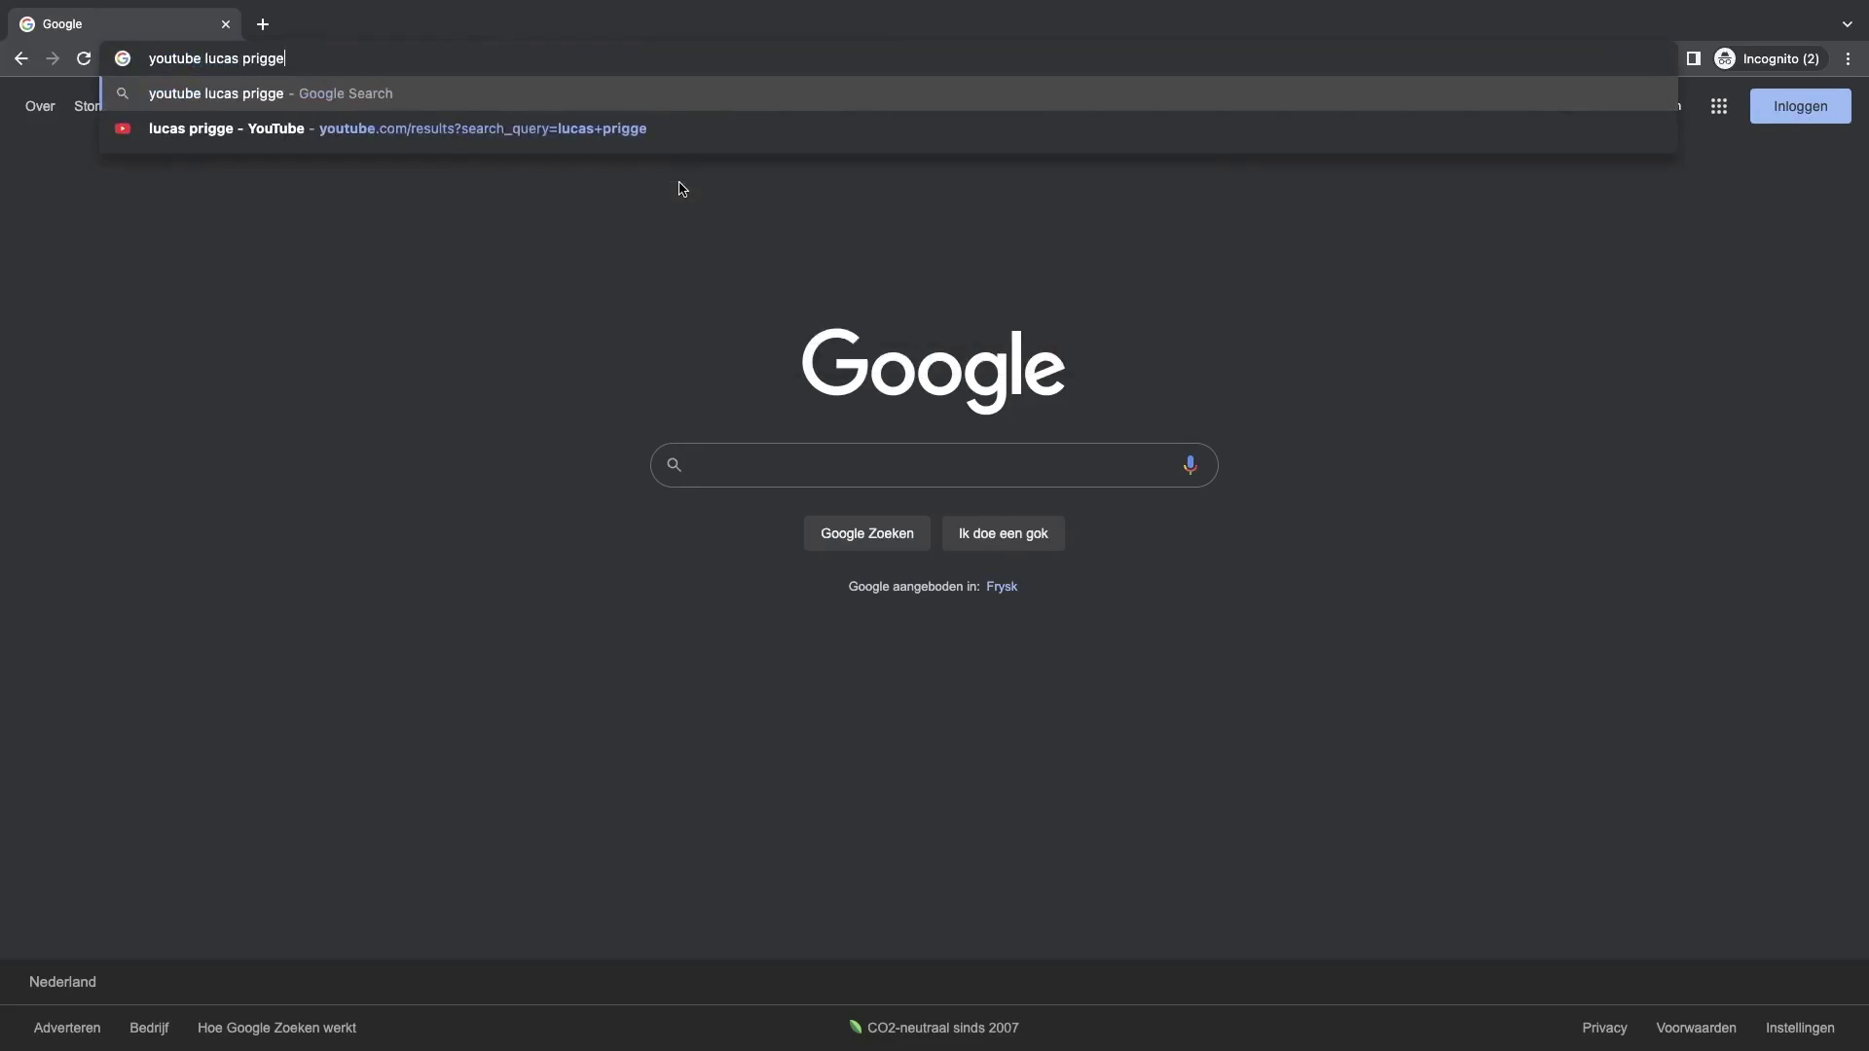
pyautogui.press('Return')
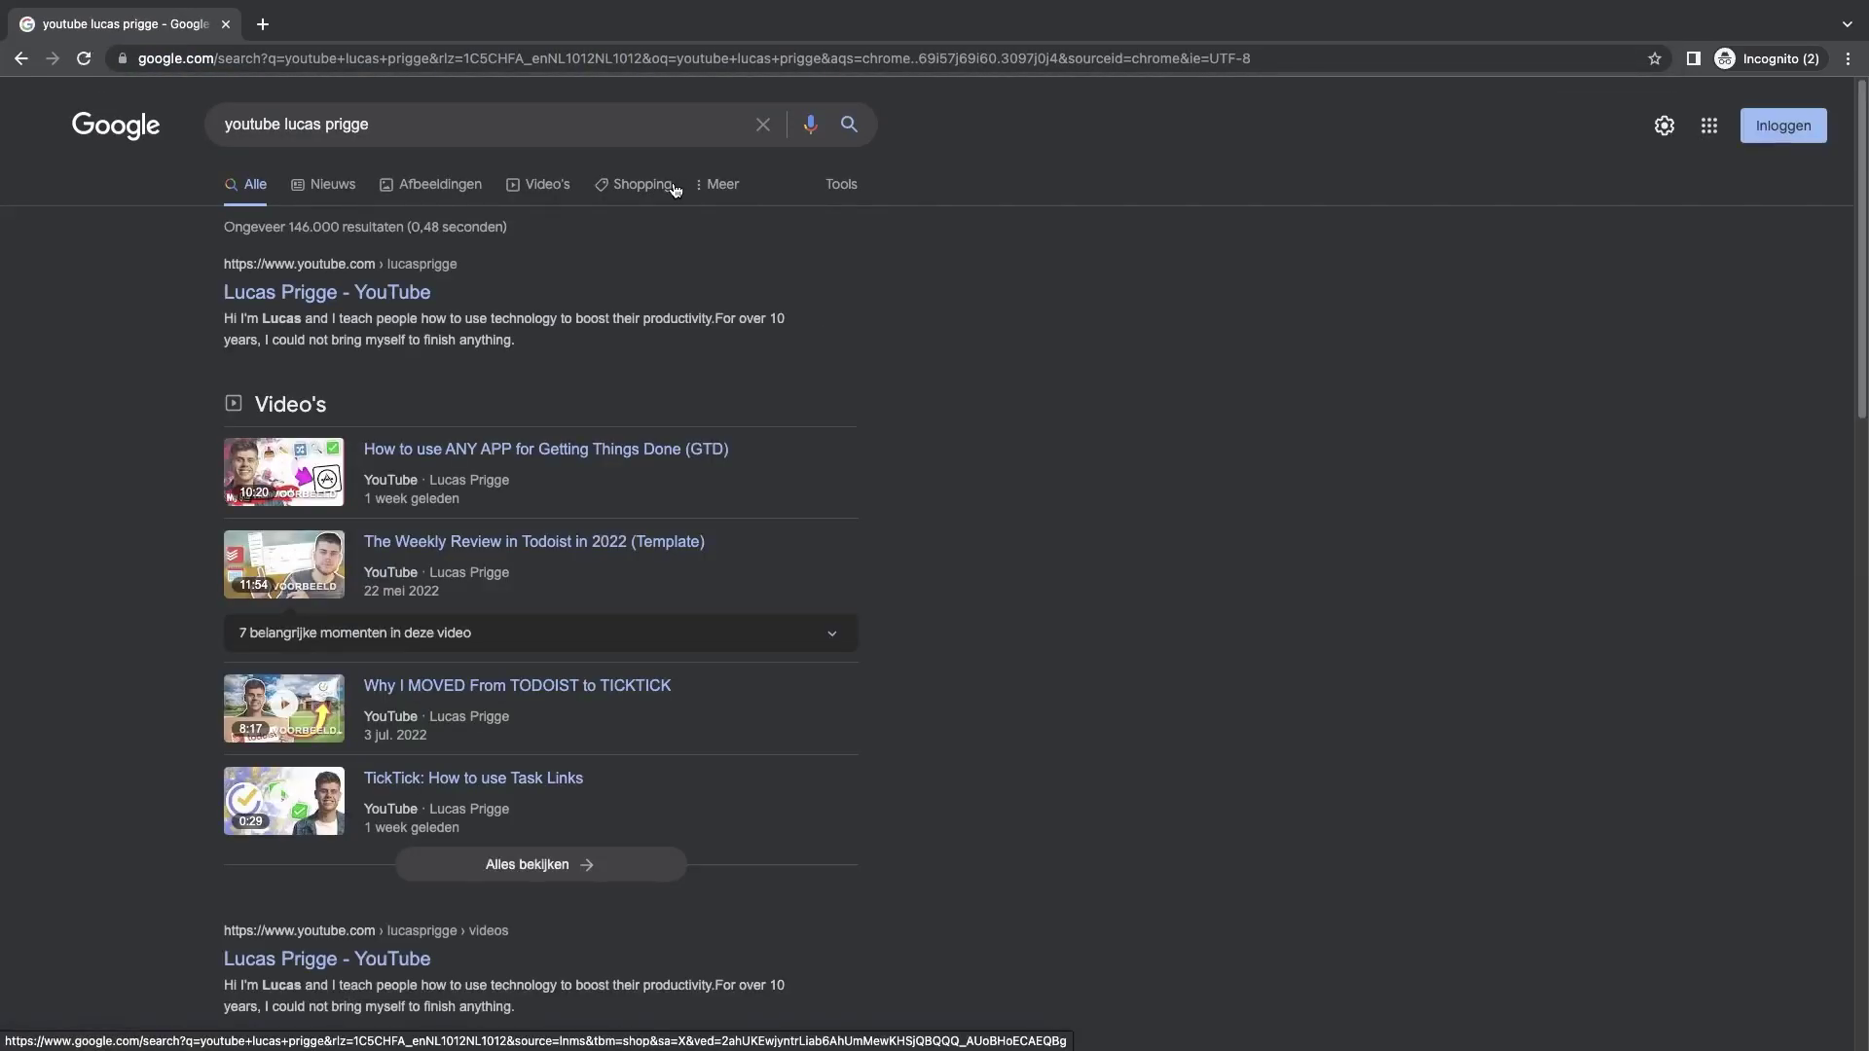
pyautogui.click(369, 297)
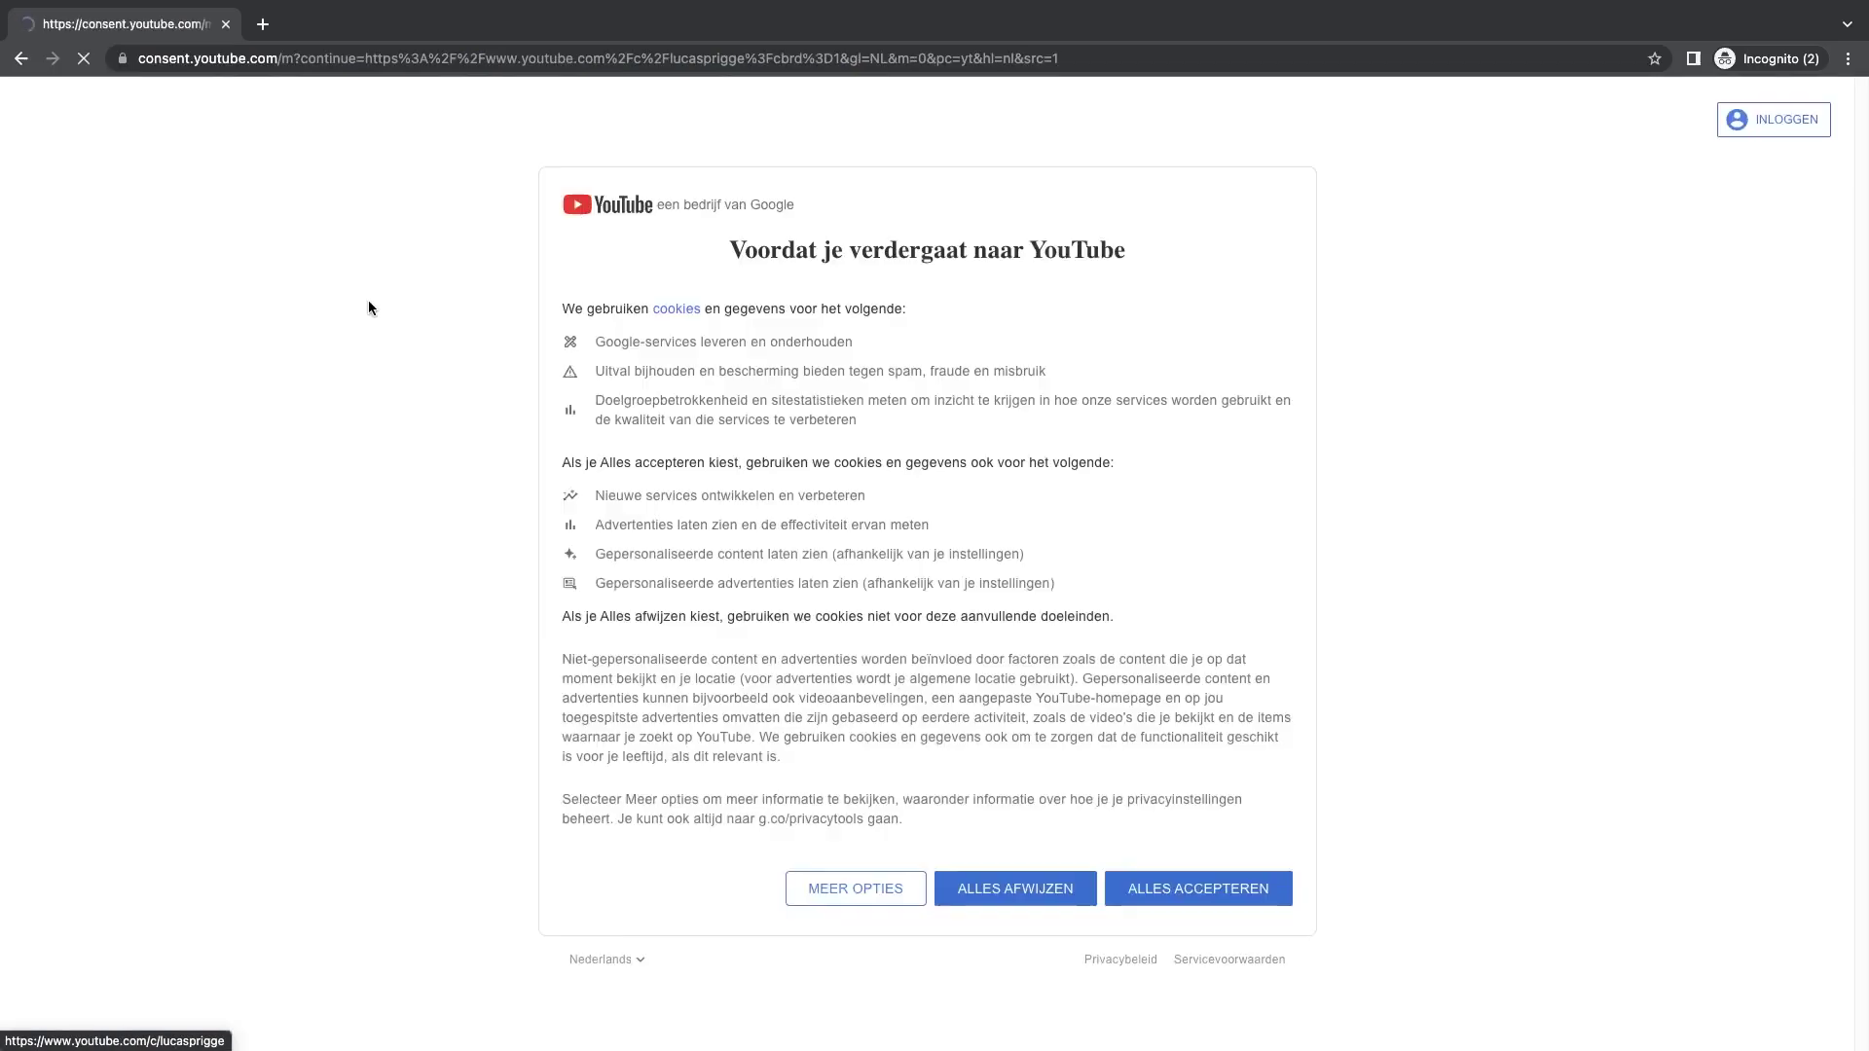
pyautogui.click(1164, 888)
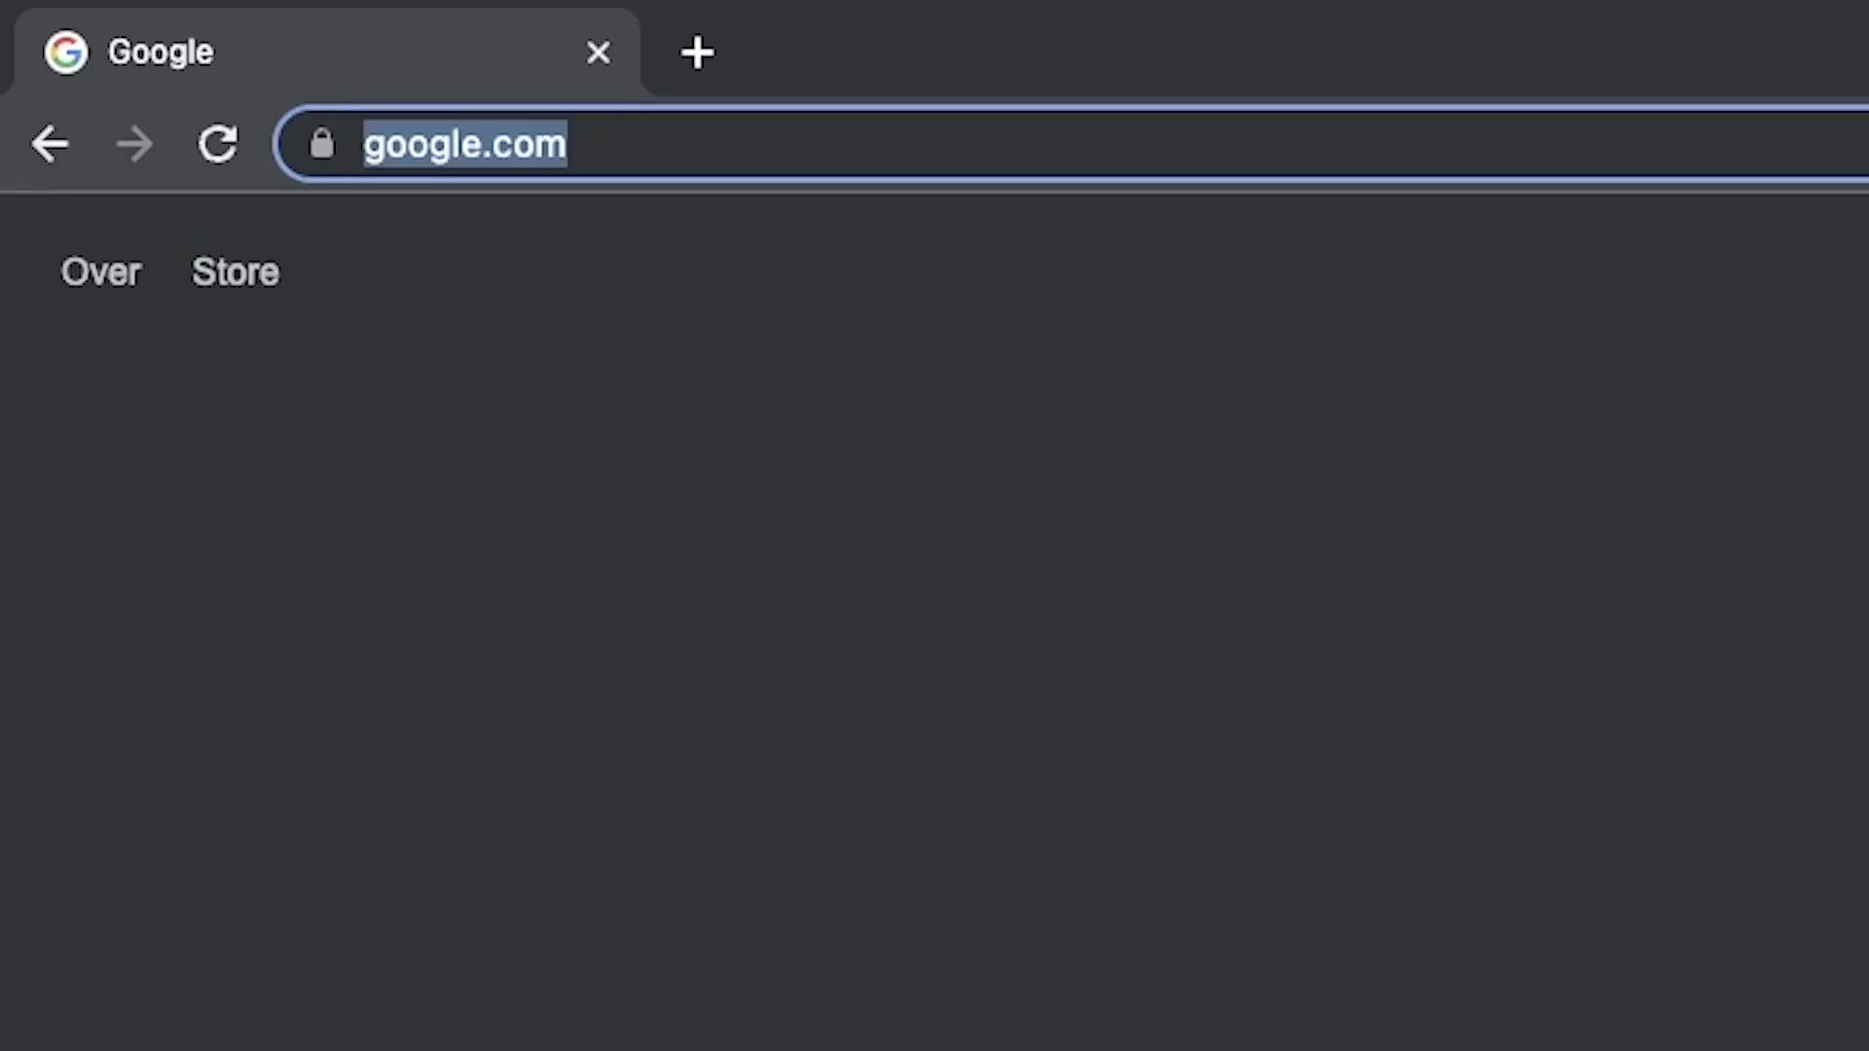
# Step: Use the yt shortcut to search YouTube for the channel and open its page
pyautogui.write('yt')
pyautogui.press('Tab')
pyautogui.write('lucas prigge')
pyautogui.press('Return')
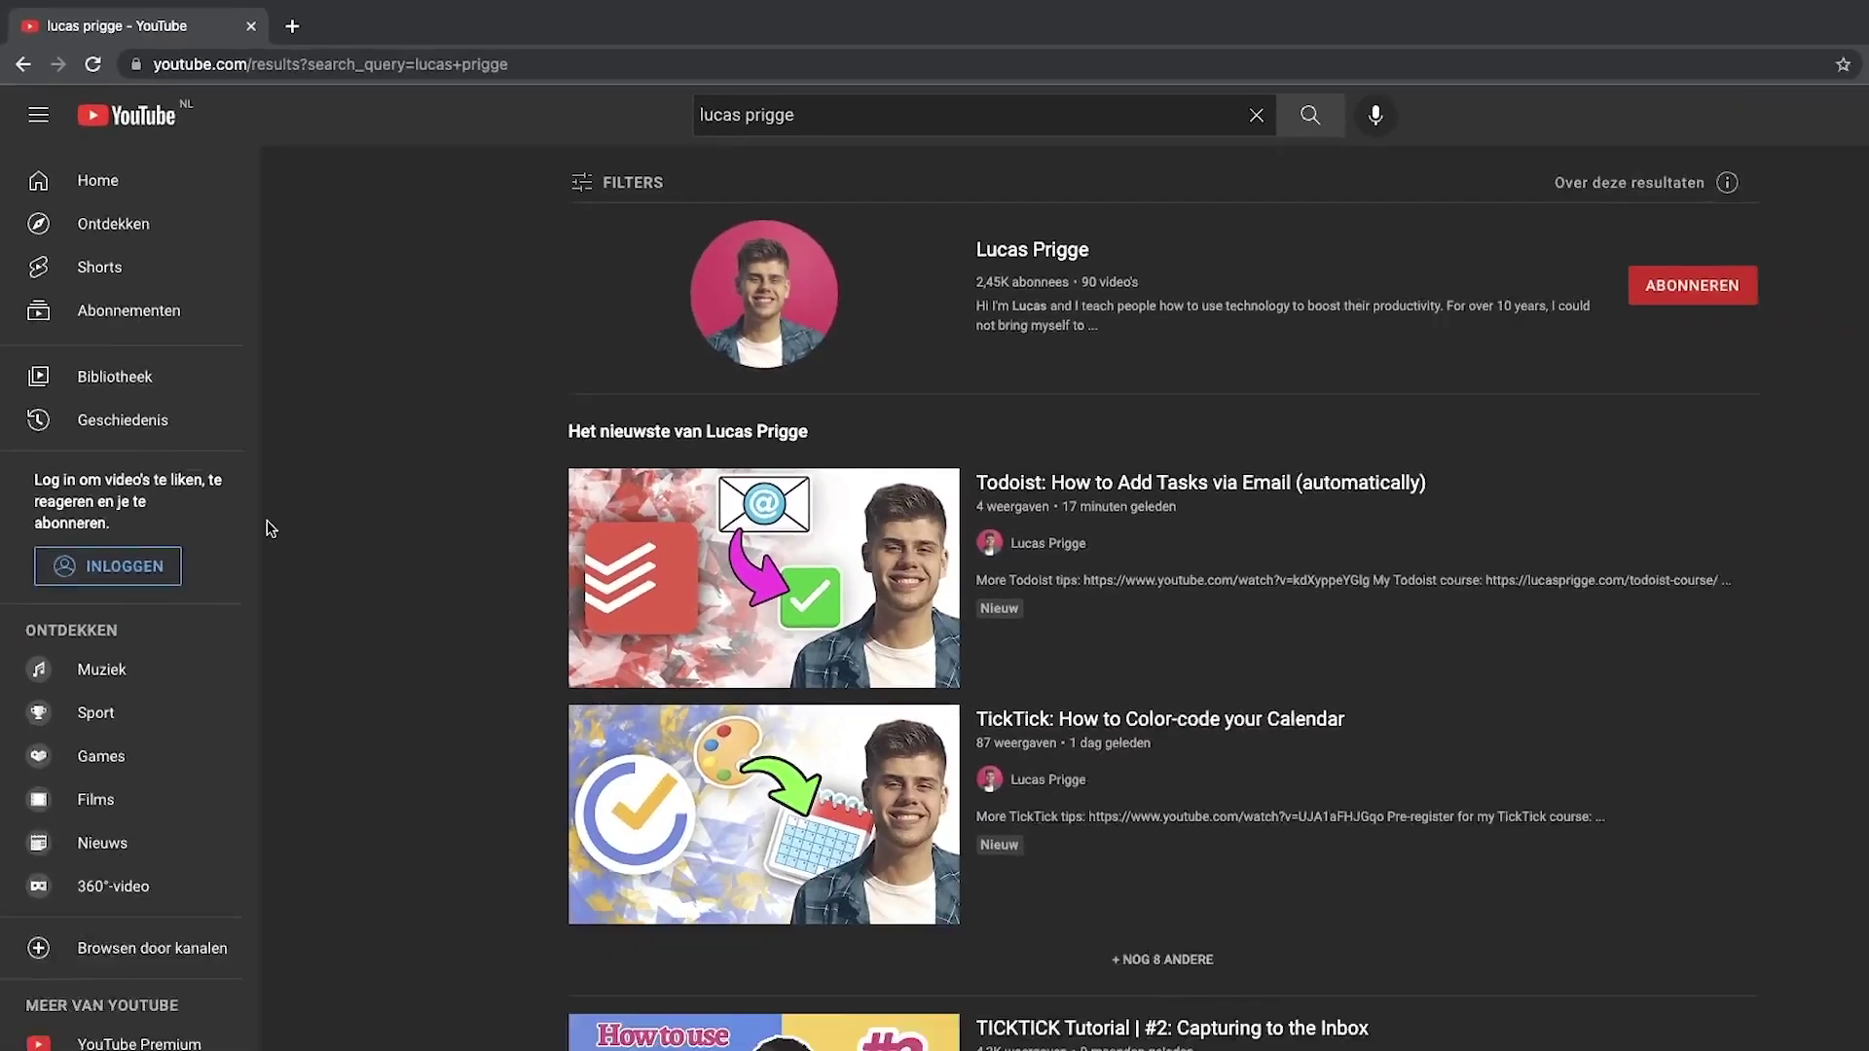
pyautogui.click(677, 284)
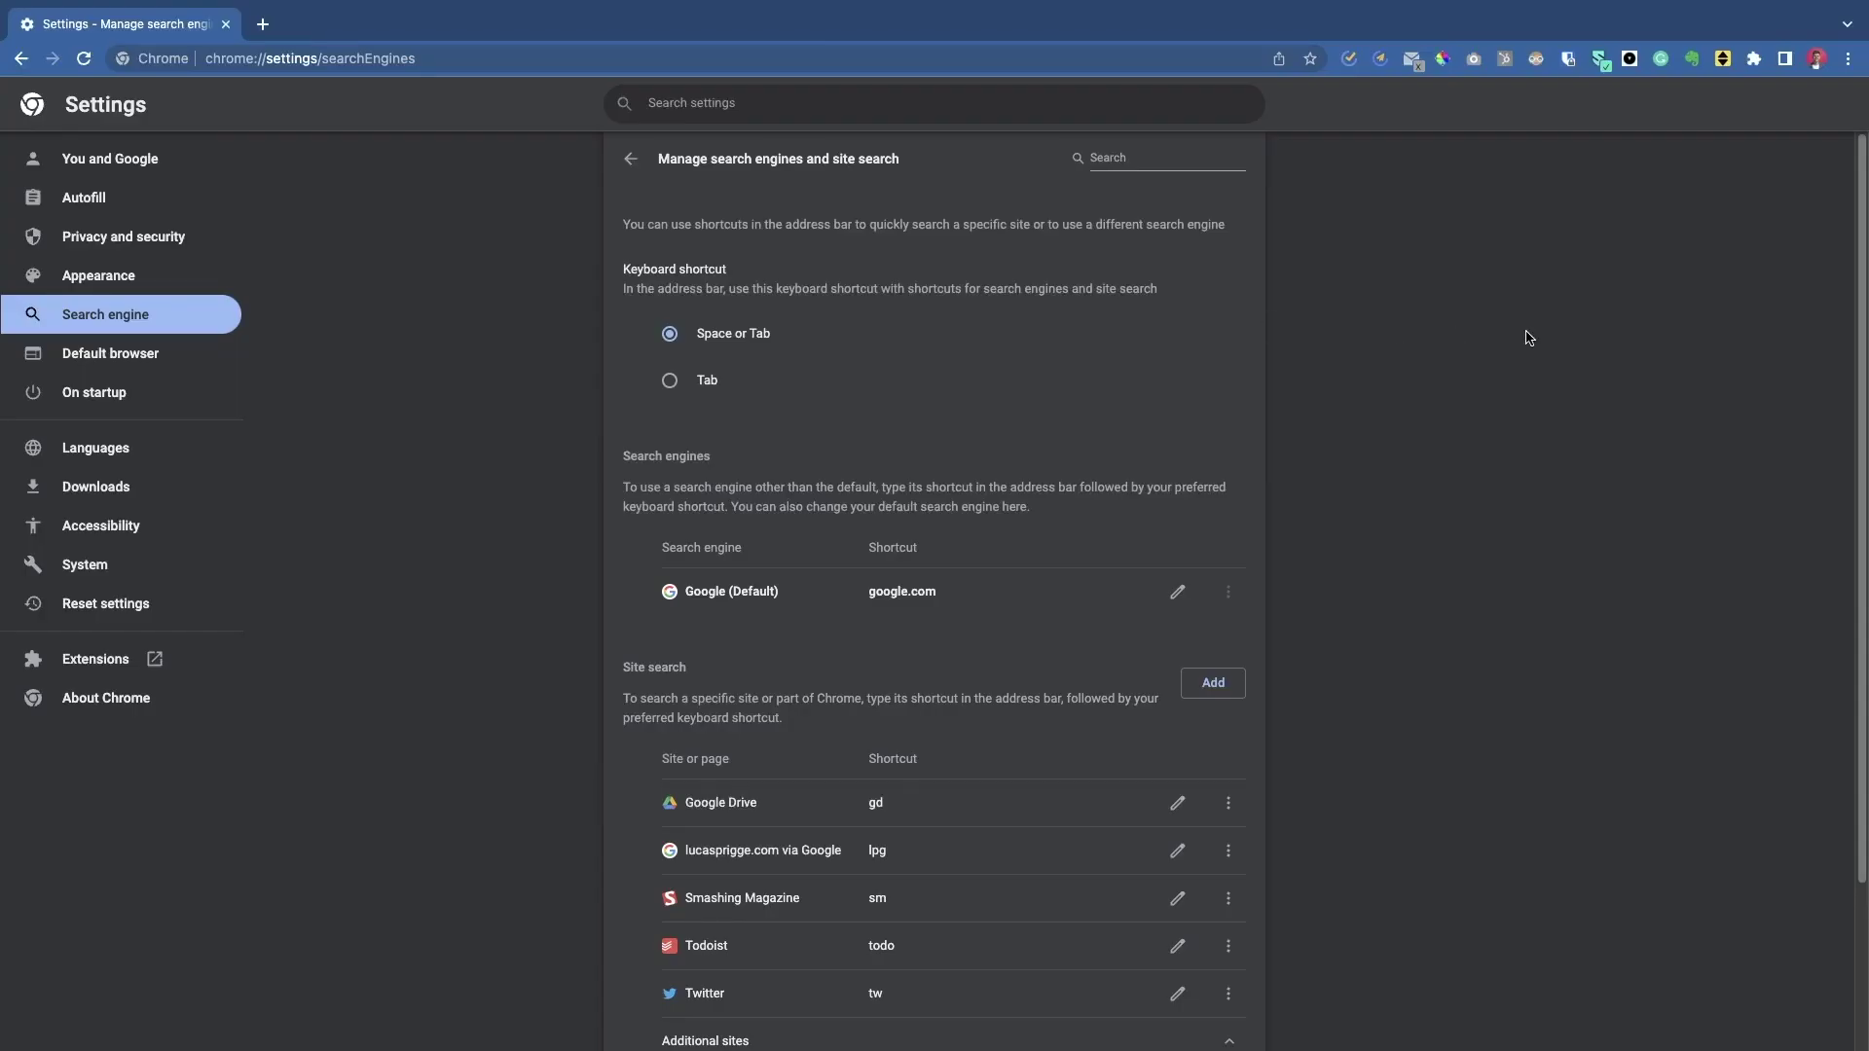
# Step: Scroll to the Site search section and start a new entry with Add
pyautogui.scroll(-2, 1411, 463)
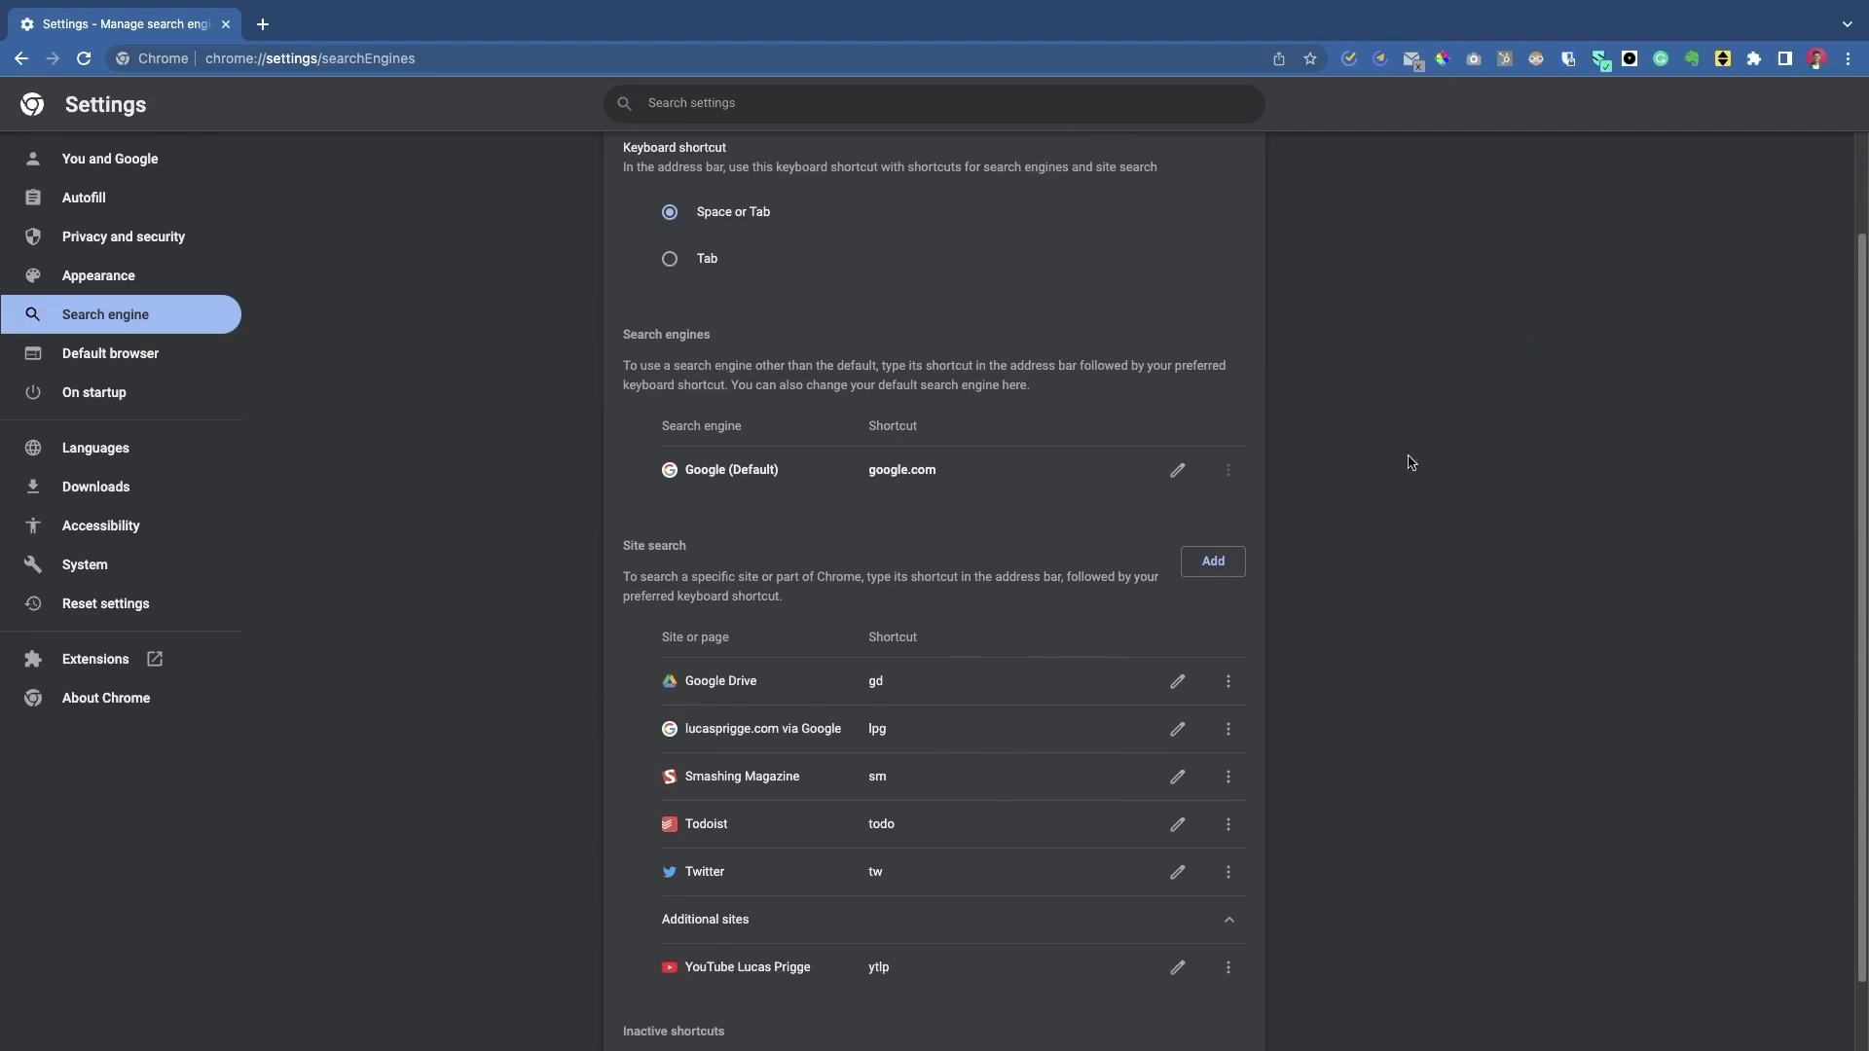
pyautogui.click(1213, 562)
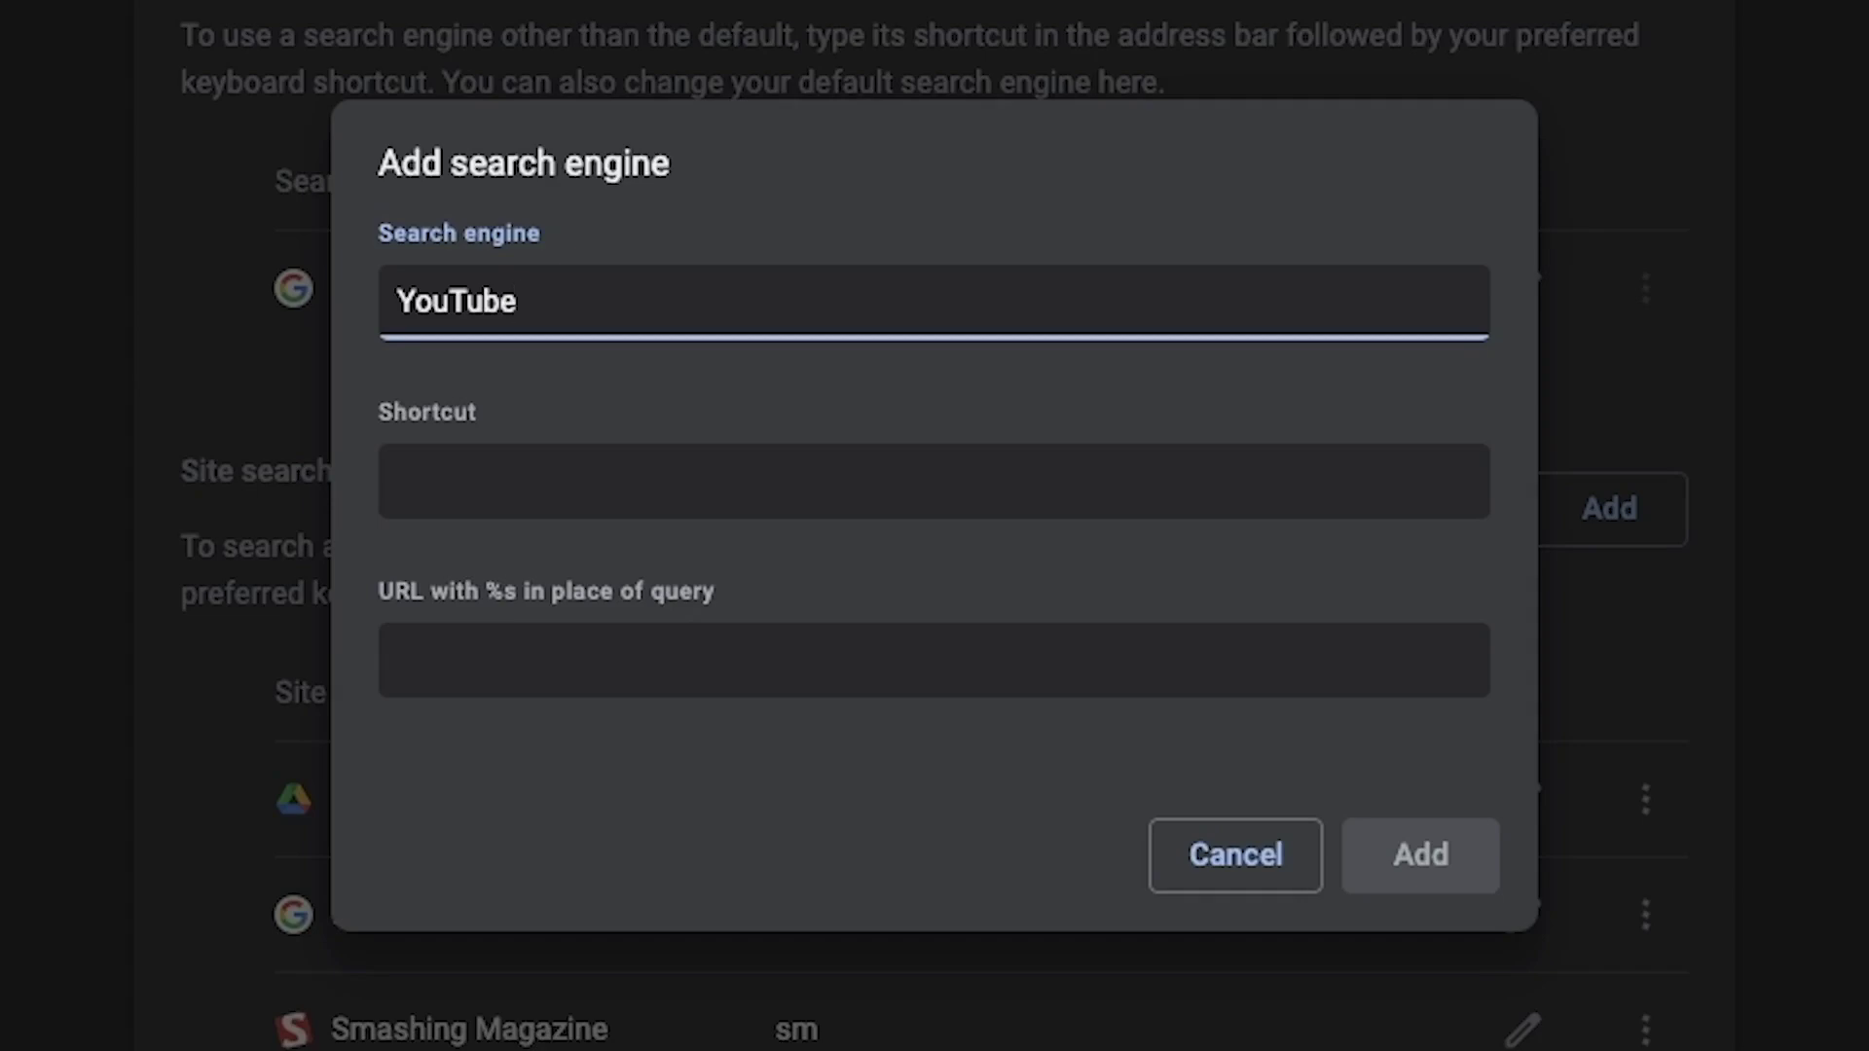
# Step: Move to the new entry's Shortcut field and set it to yt
pyautogui.click(1314, 503)
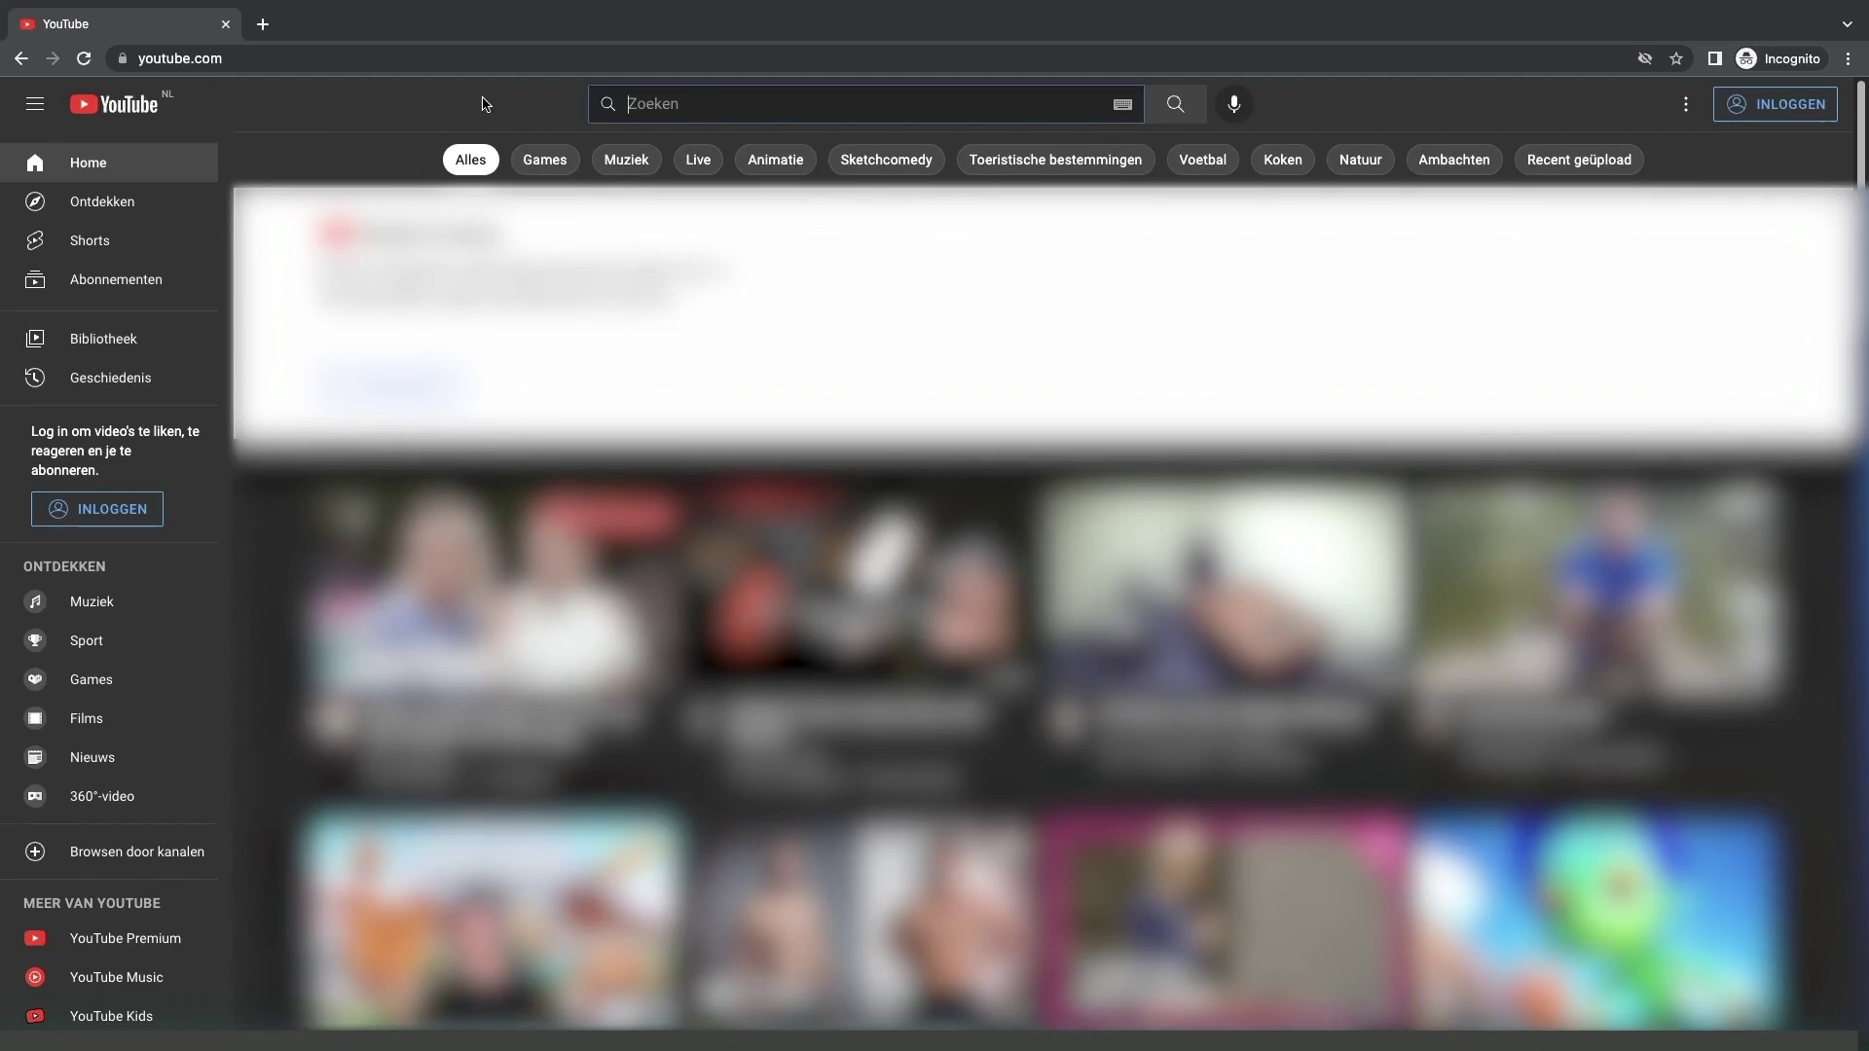
# Step: Search YouTube for 'ticklish camel' and highlight the search_query term in the results URL
pyautogui.write('ticklish cam')
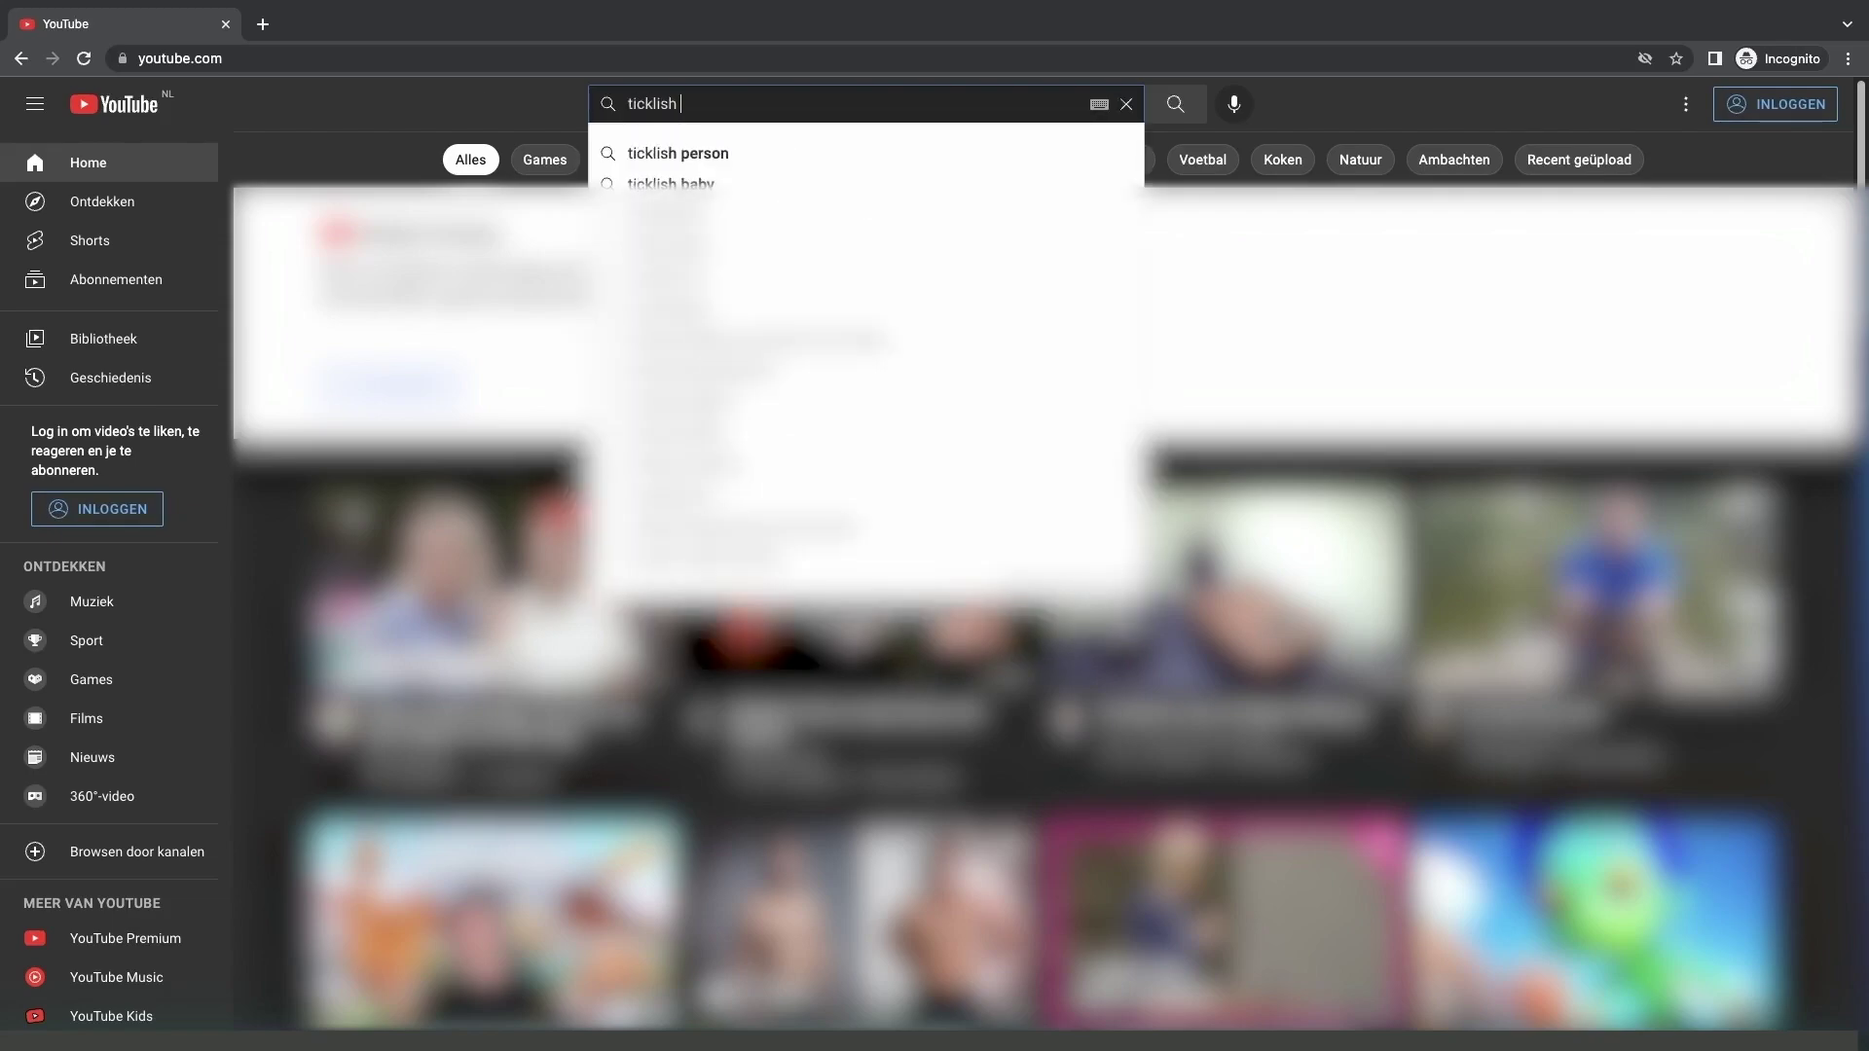
pyautogui.write('el')
pyautogui.press('Return')
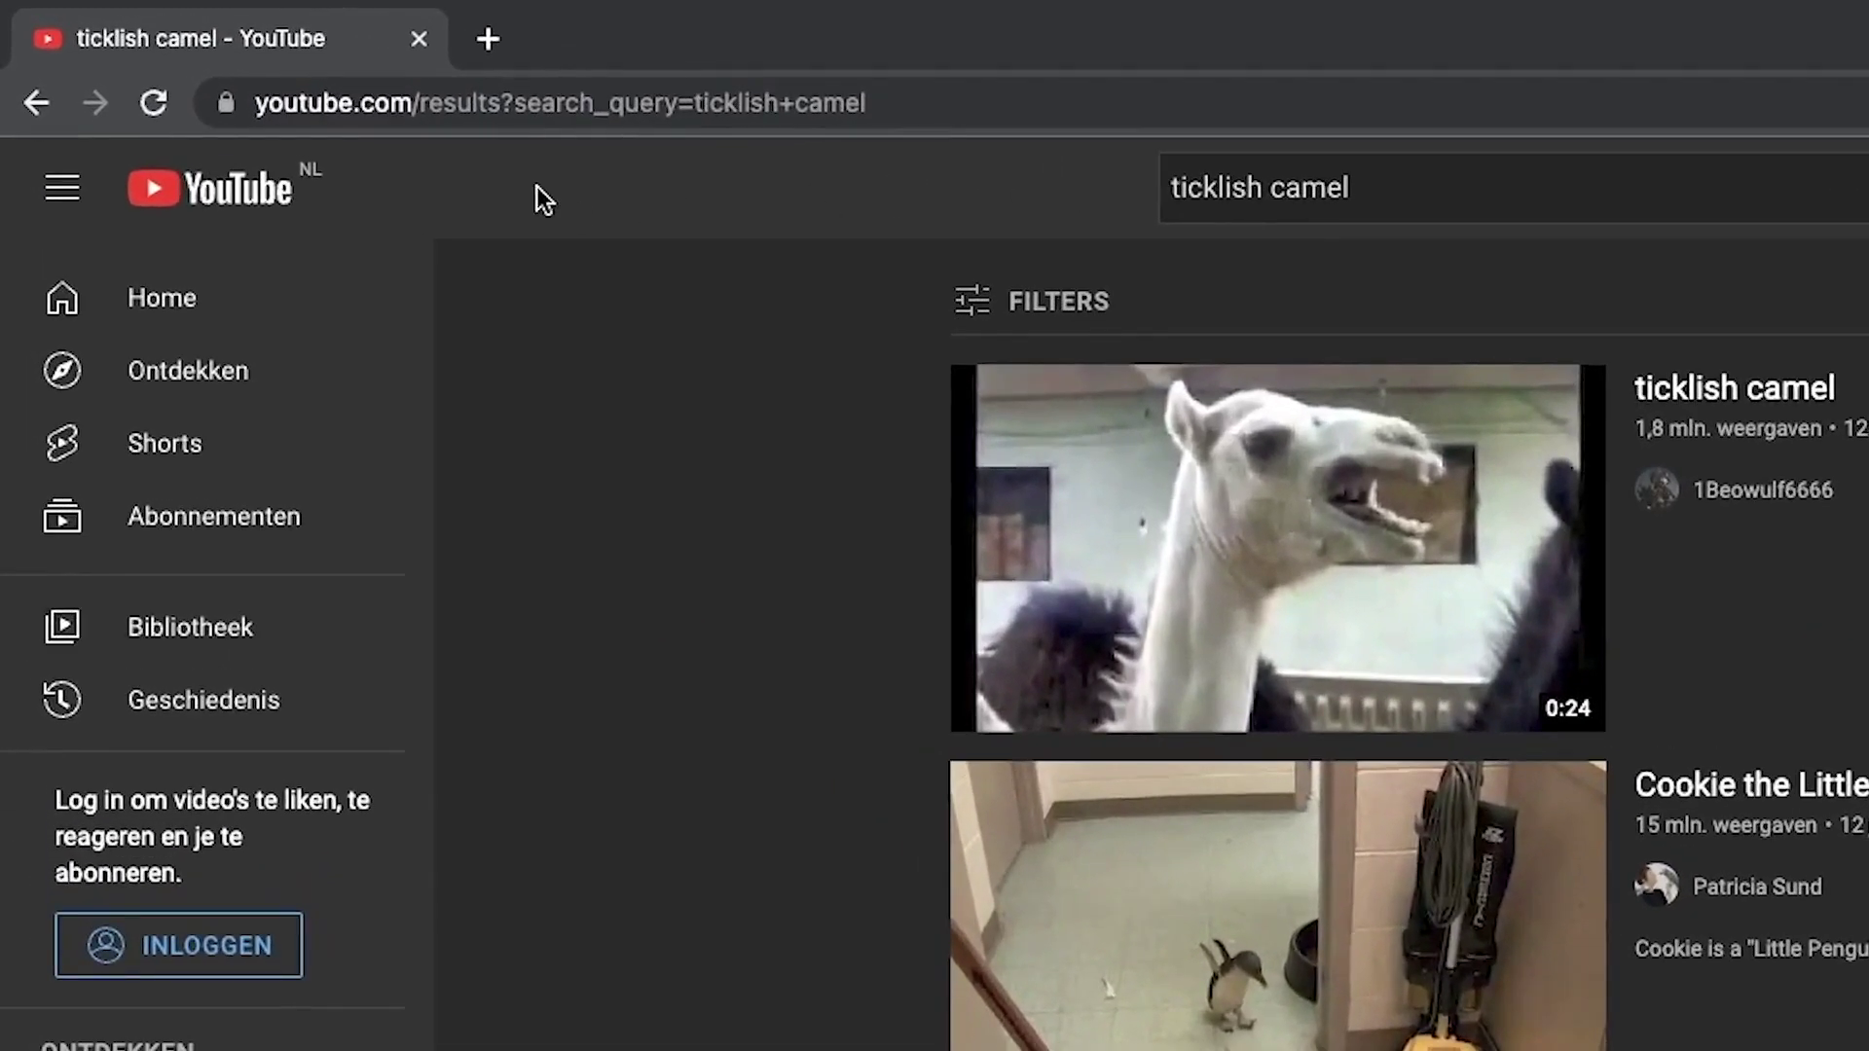
pyautogui.moveTo(416, 112); pyautogui.dragTo(255, 103)
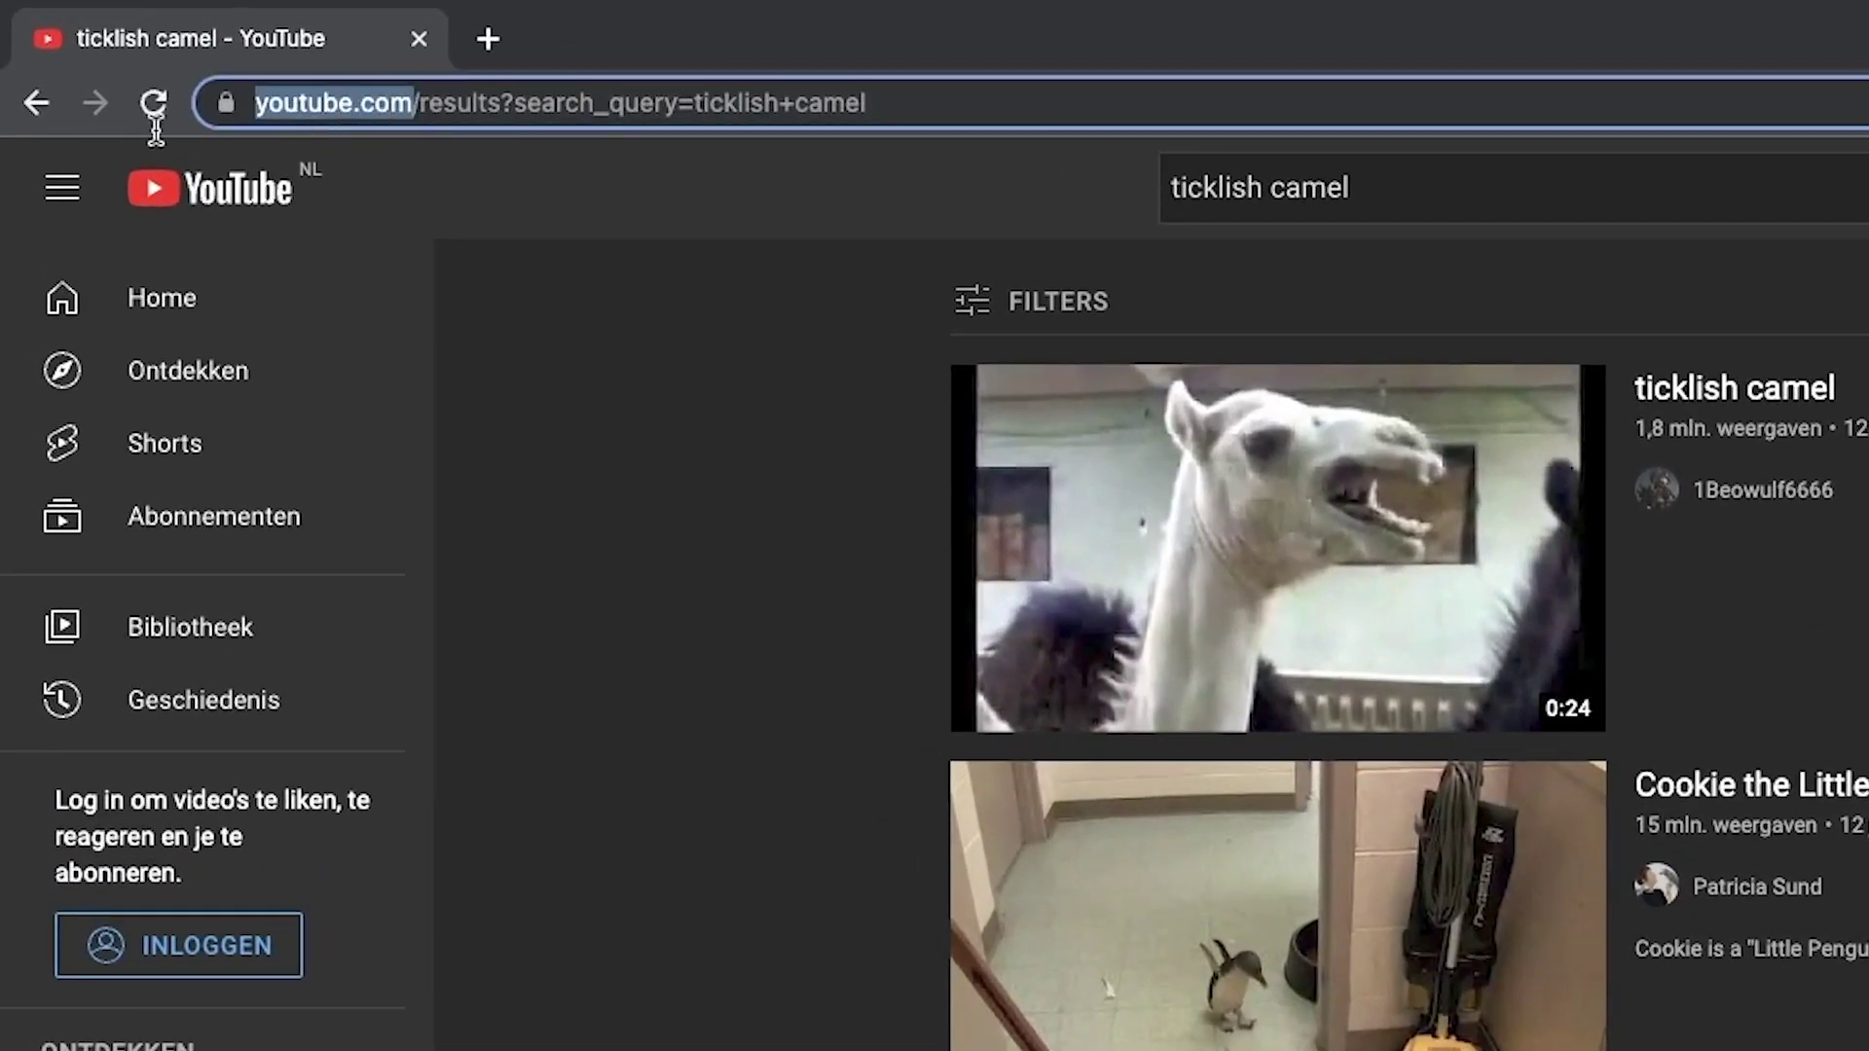
pyautogui.click(574, 103)
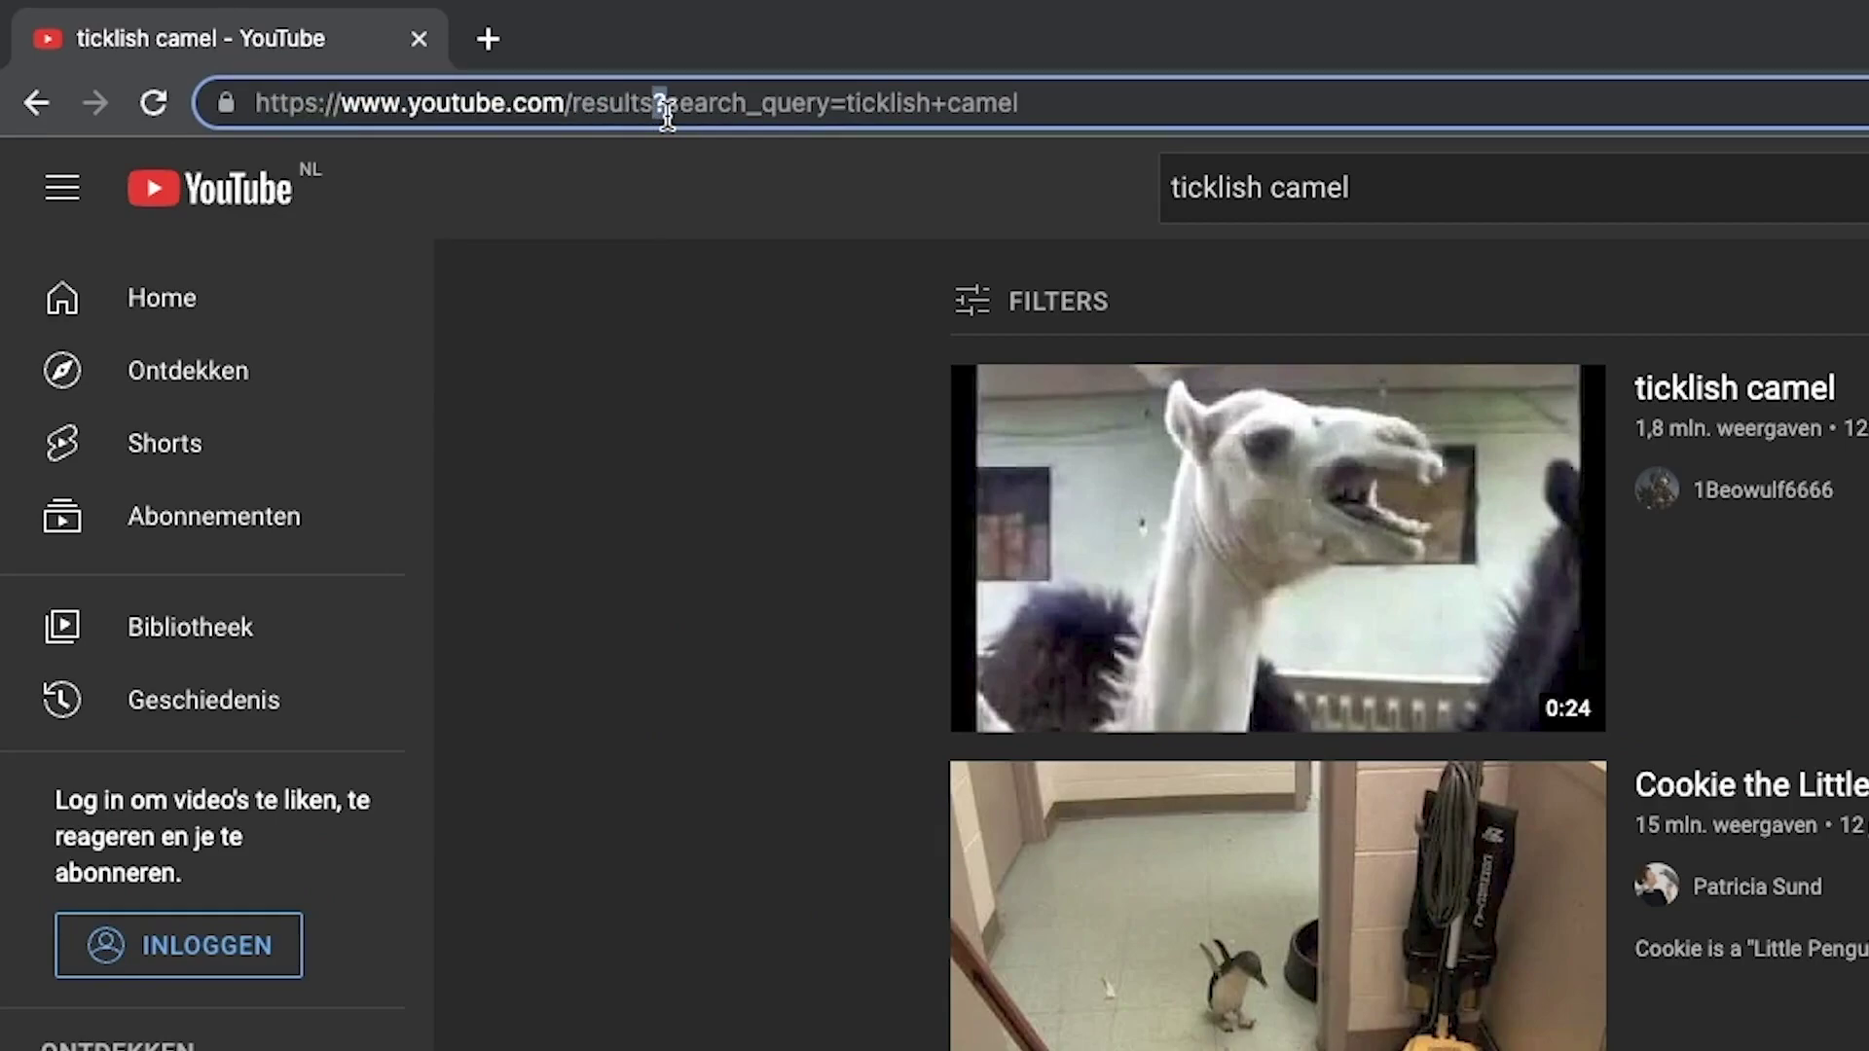
pyautogui.moveTo(668, 103); pyautogui.dragTo(830, 103)
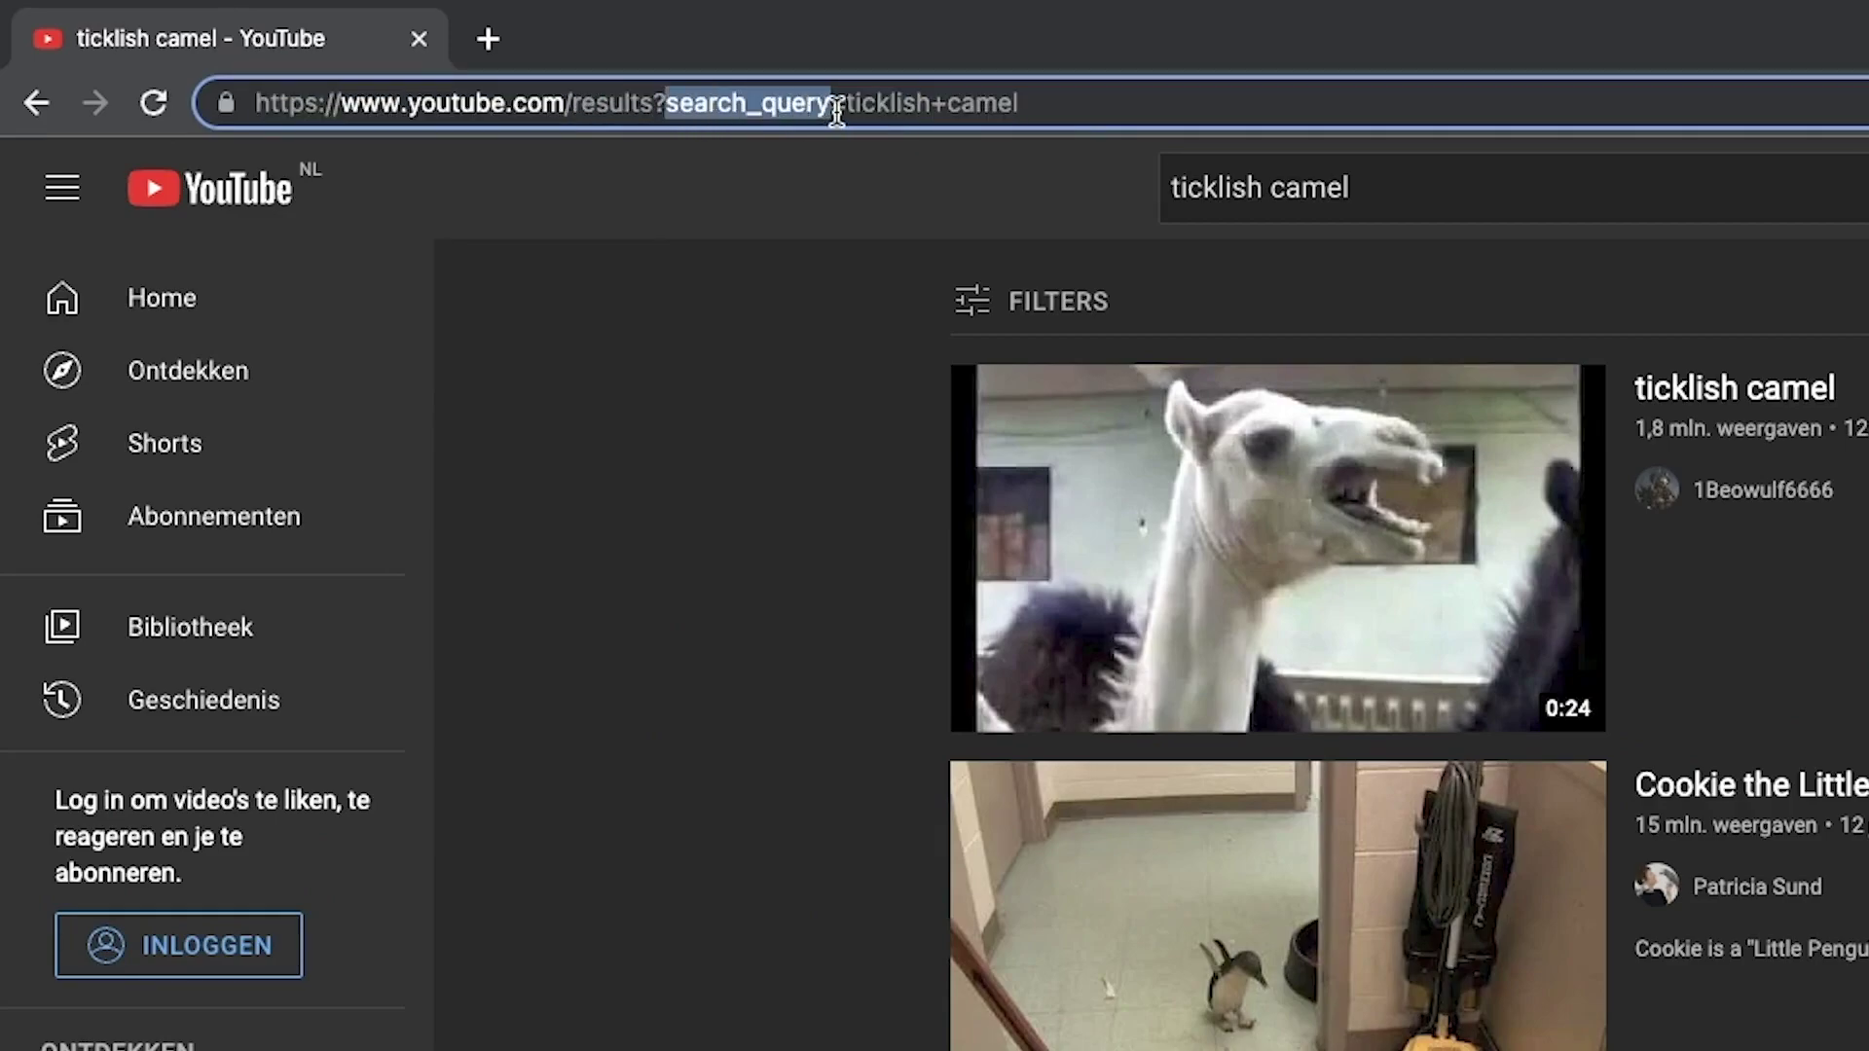
pyautogui.moveTo(1031, 101); pyautogui.dragTo(851, 94)
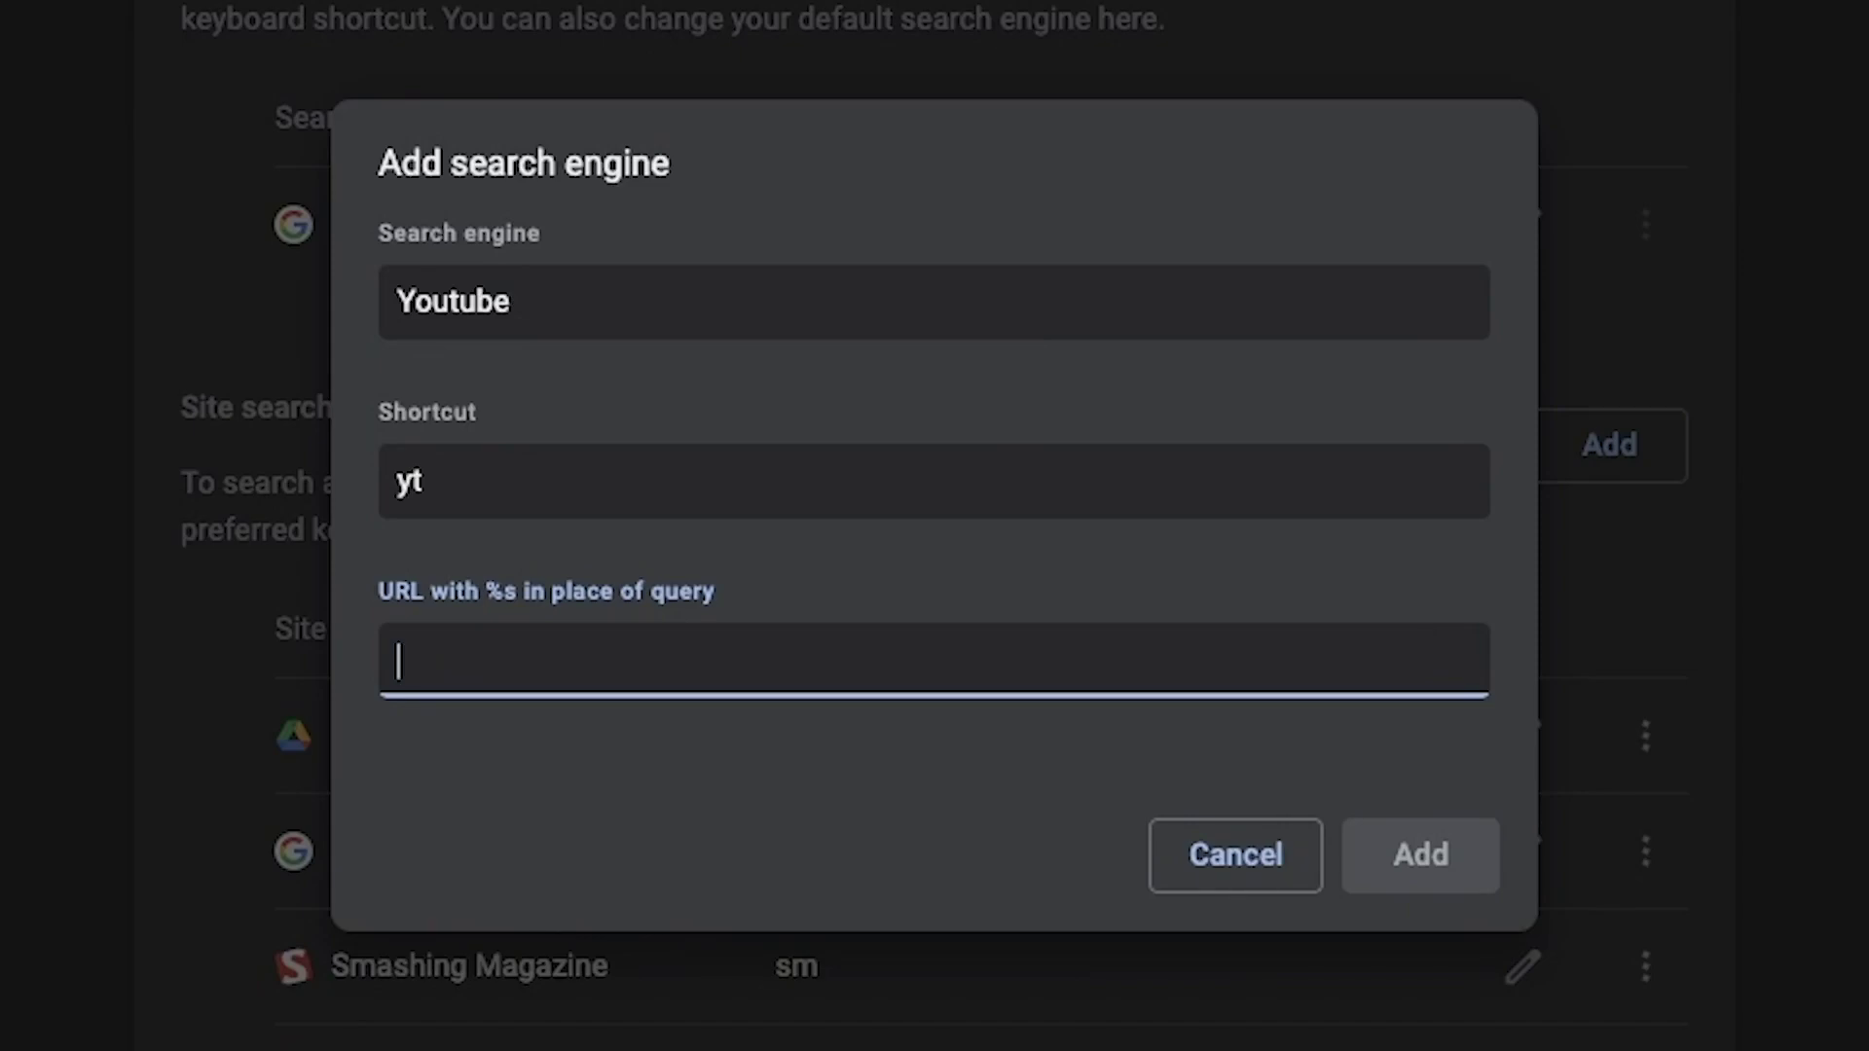
# Step: Paste the YouTube results URL, replace 'ticklish+camel' with %s, and save the entry
pyautogui.write('https://www.youtube.com/results?search_query=ticklish+camel')
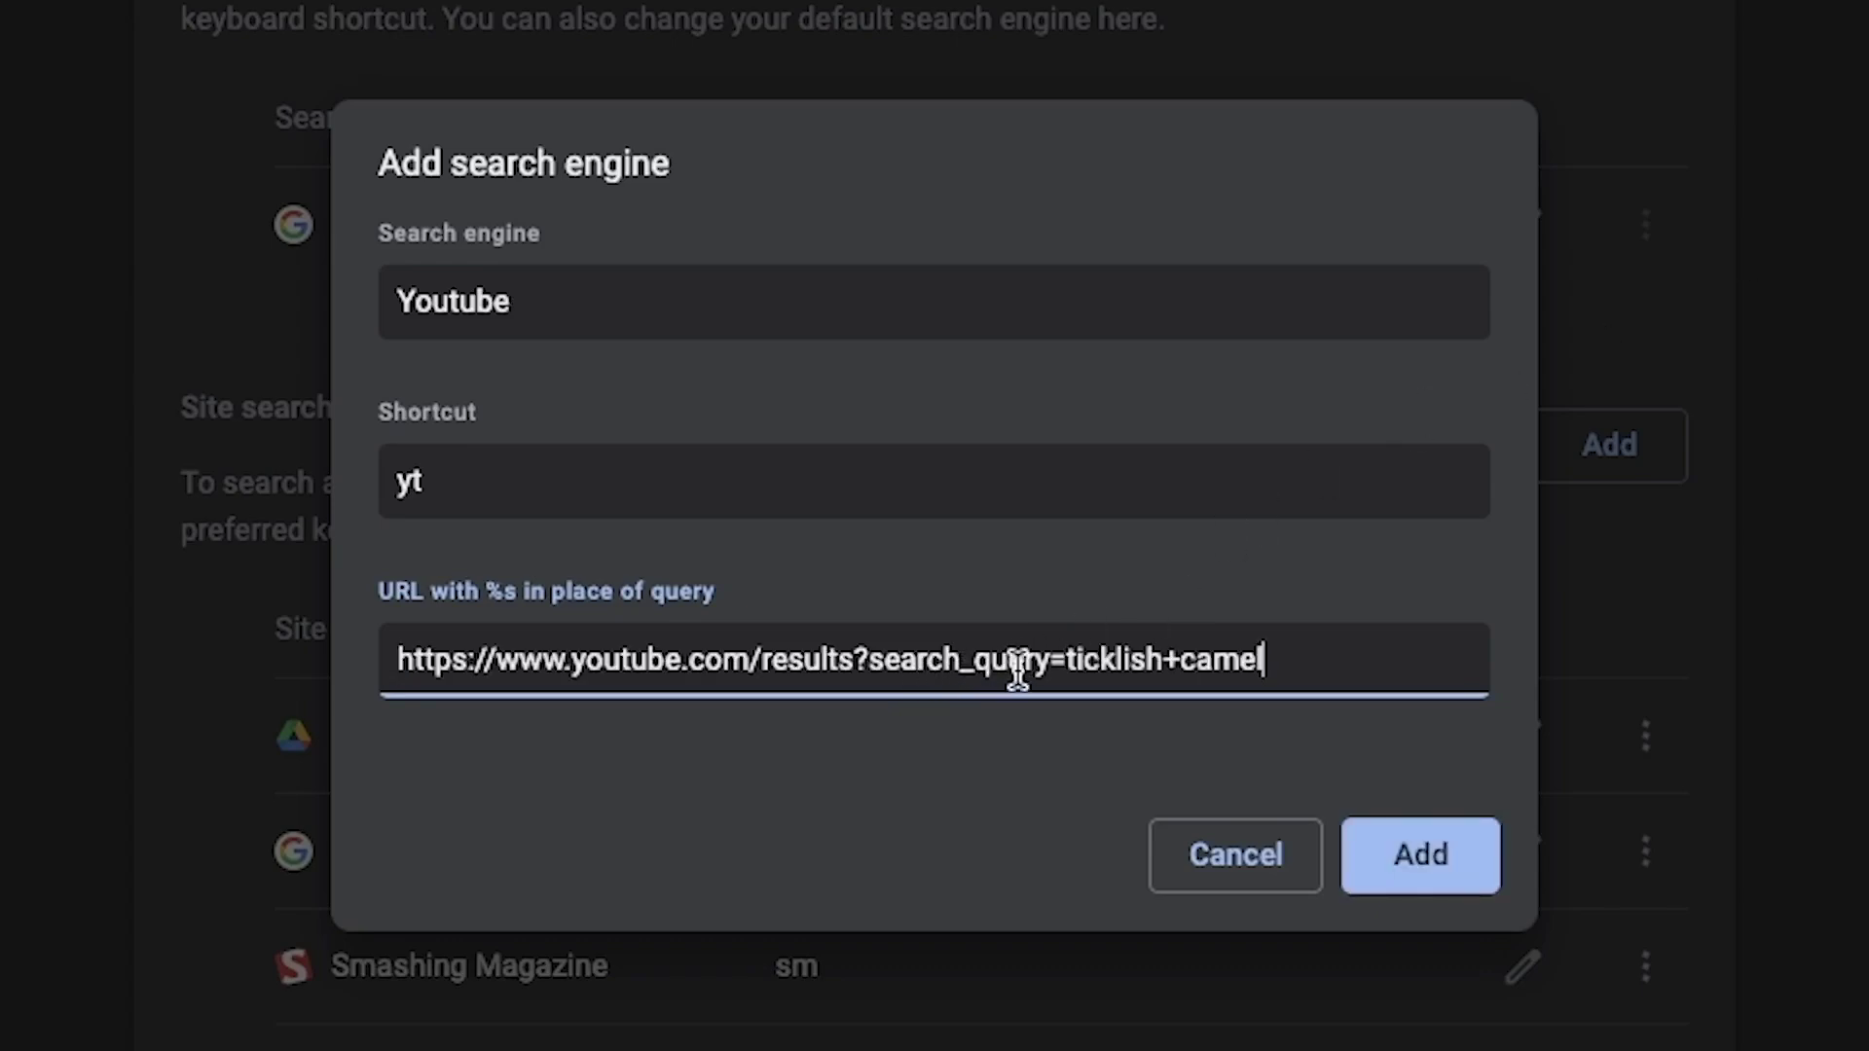
pyautogui.moveTo(1064, 662); pyautogui.dragTo(1371, 664)
pyautogui.write('%')
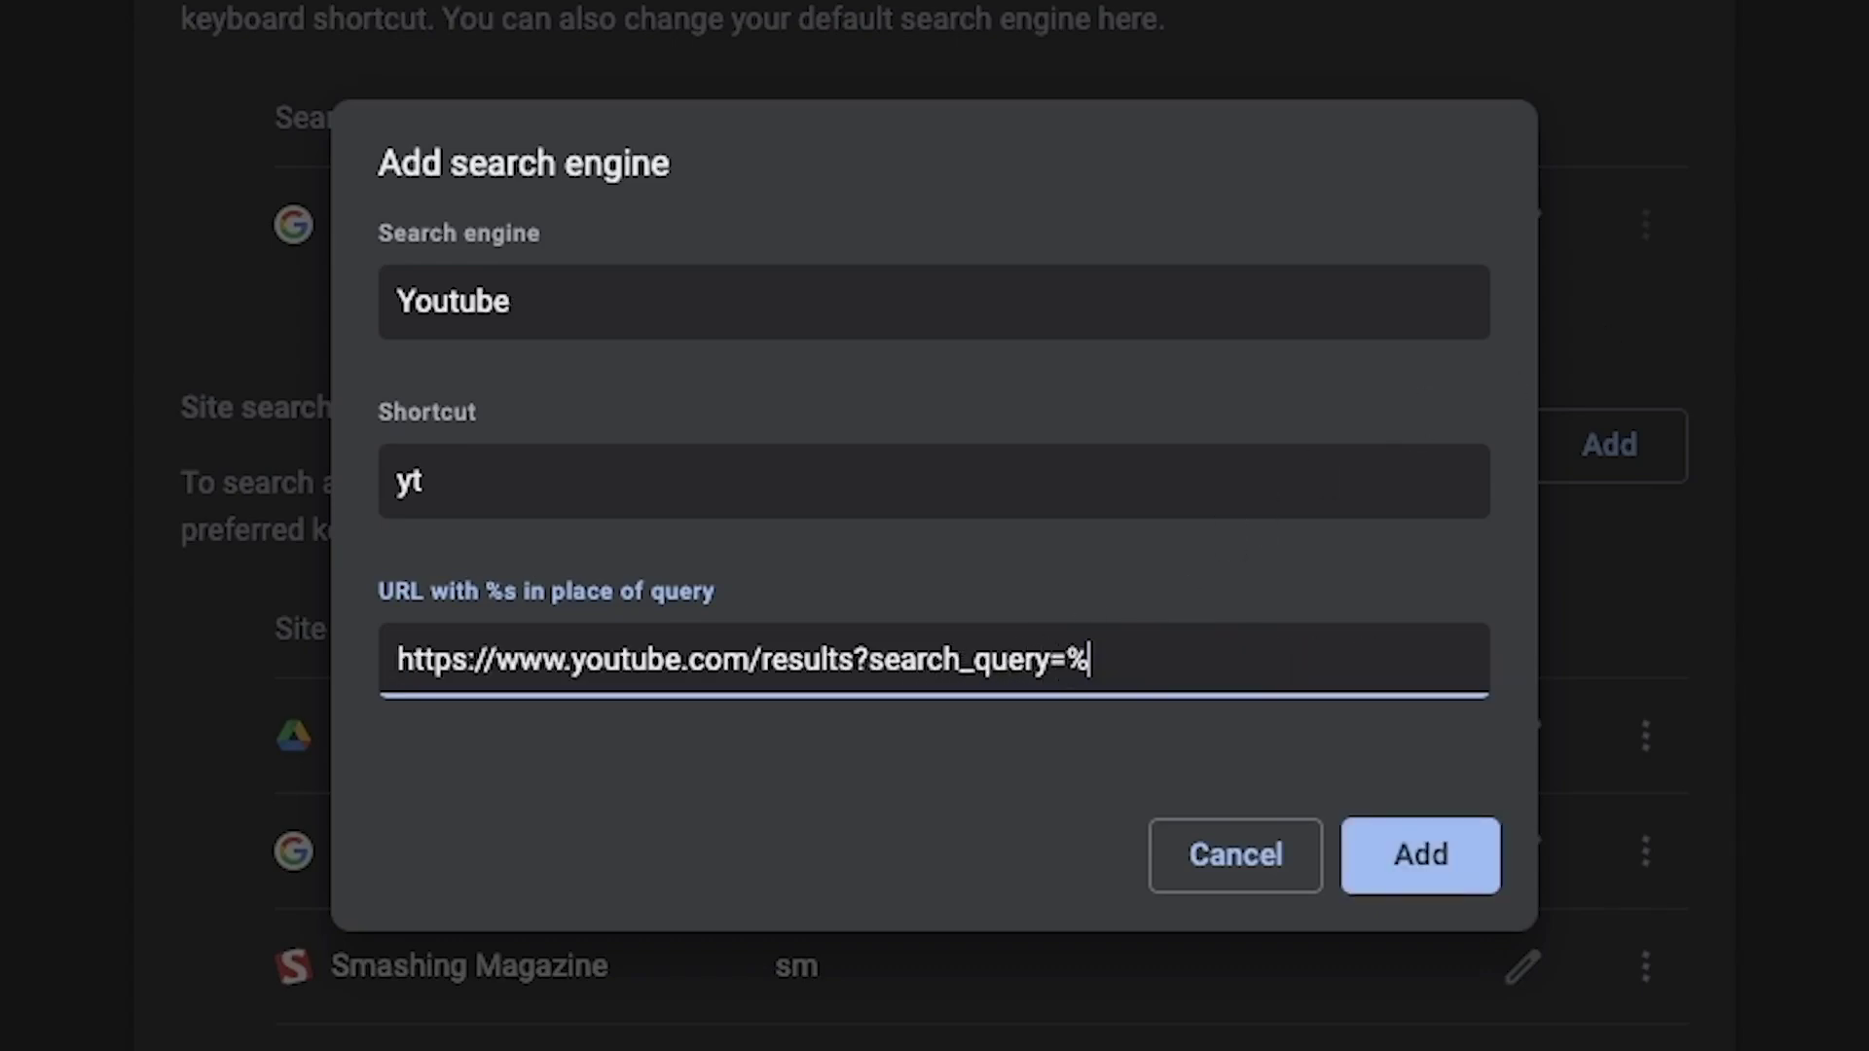
pyautogui.click(1439, 829)
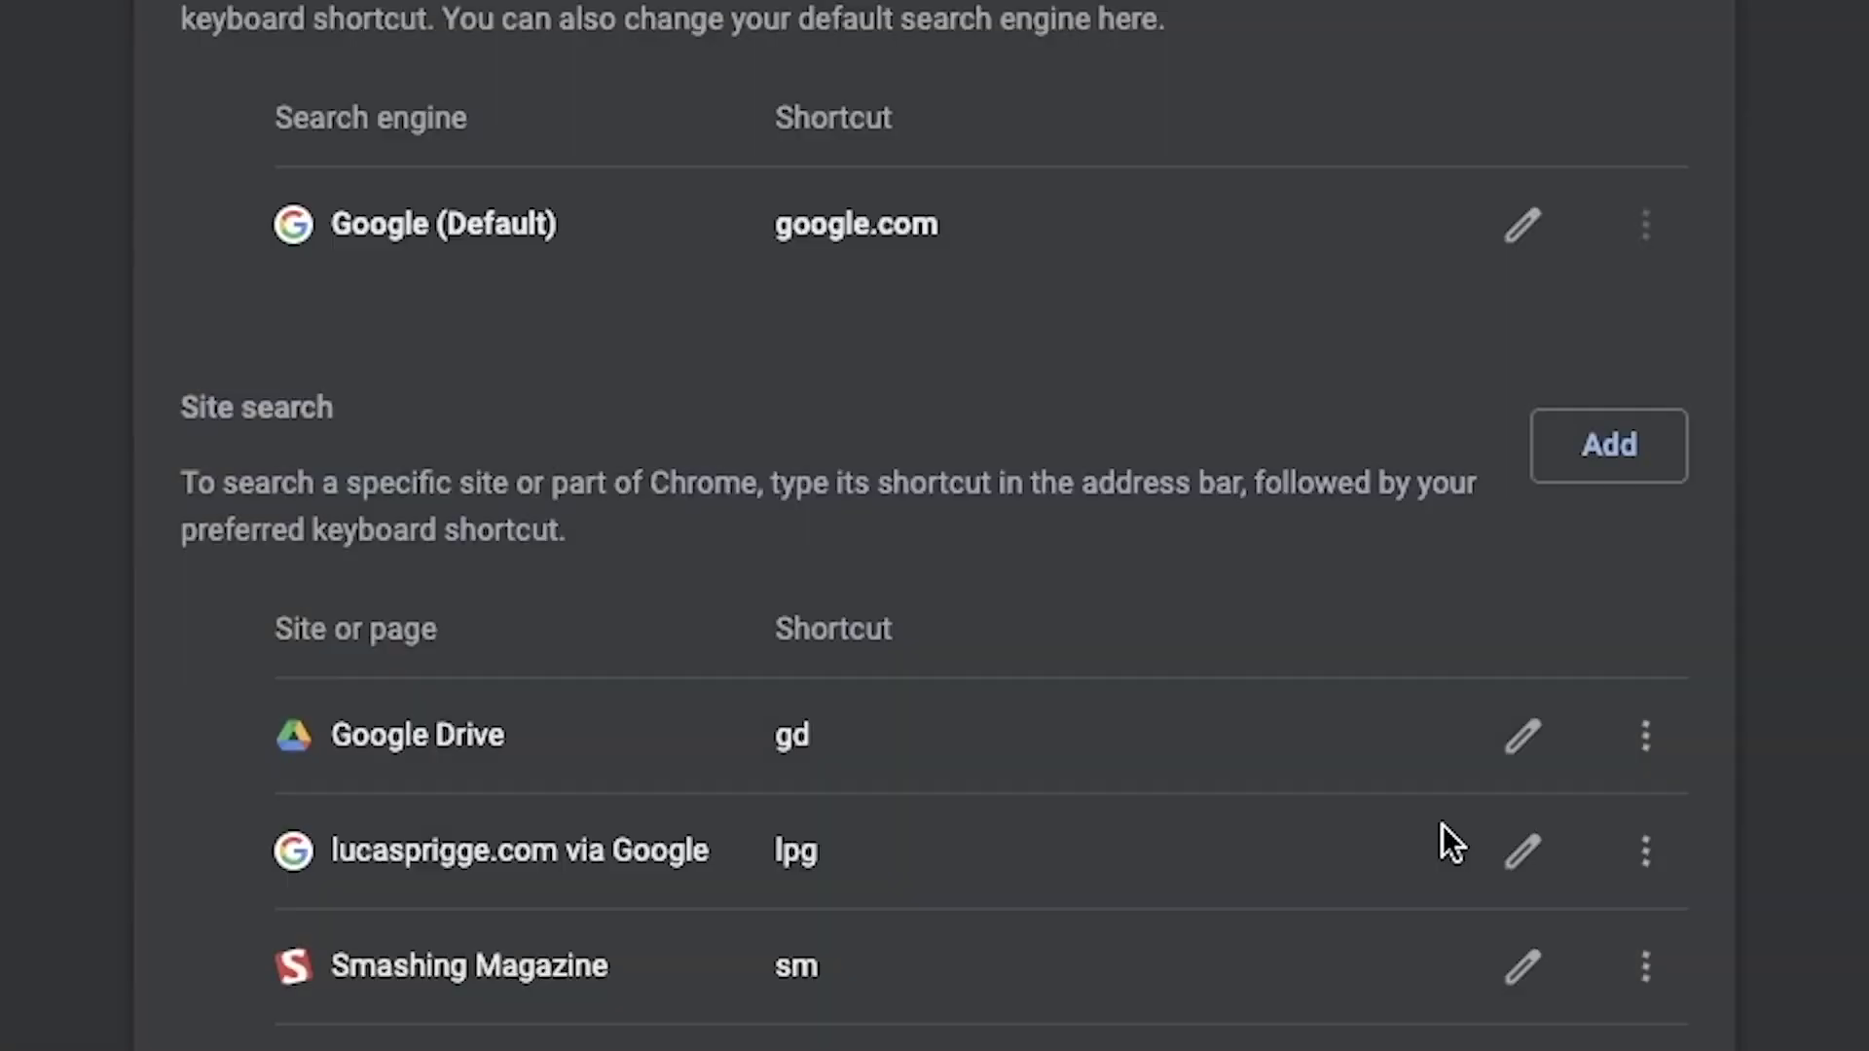
# Step: Confirm Youtube in the expanded site list, then enter Google Drive search mode with gd
pyautogui.click(1716, 976)
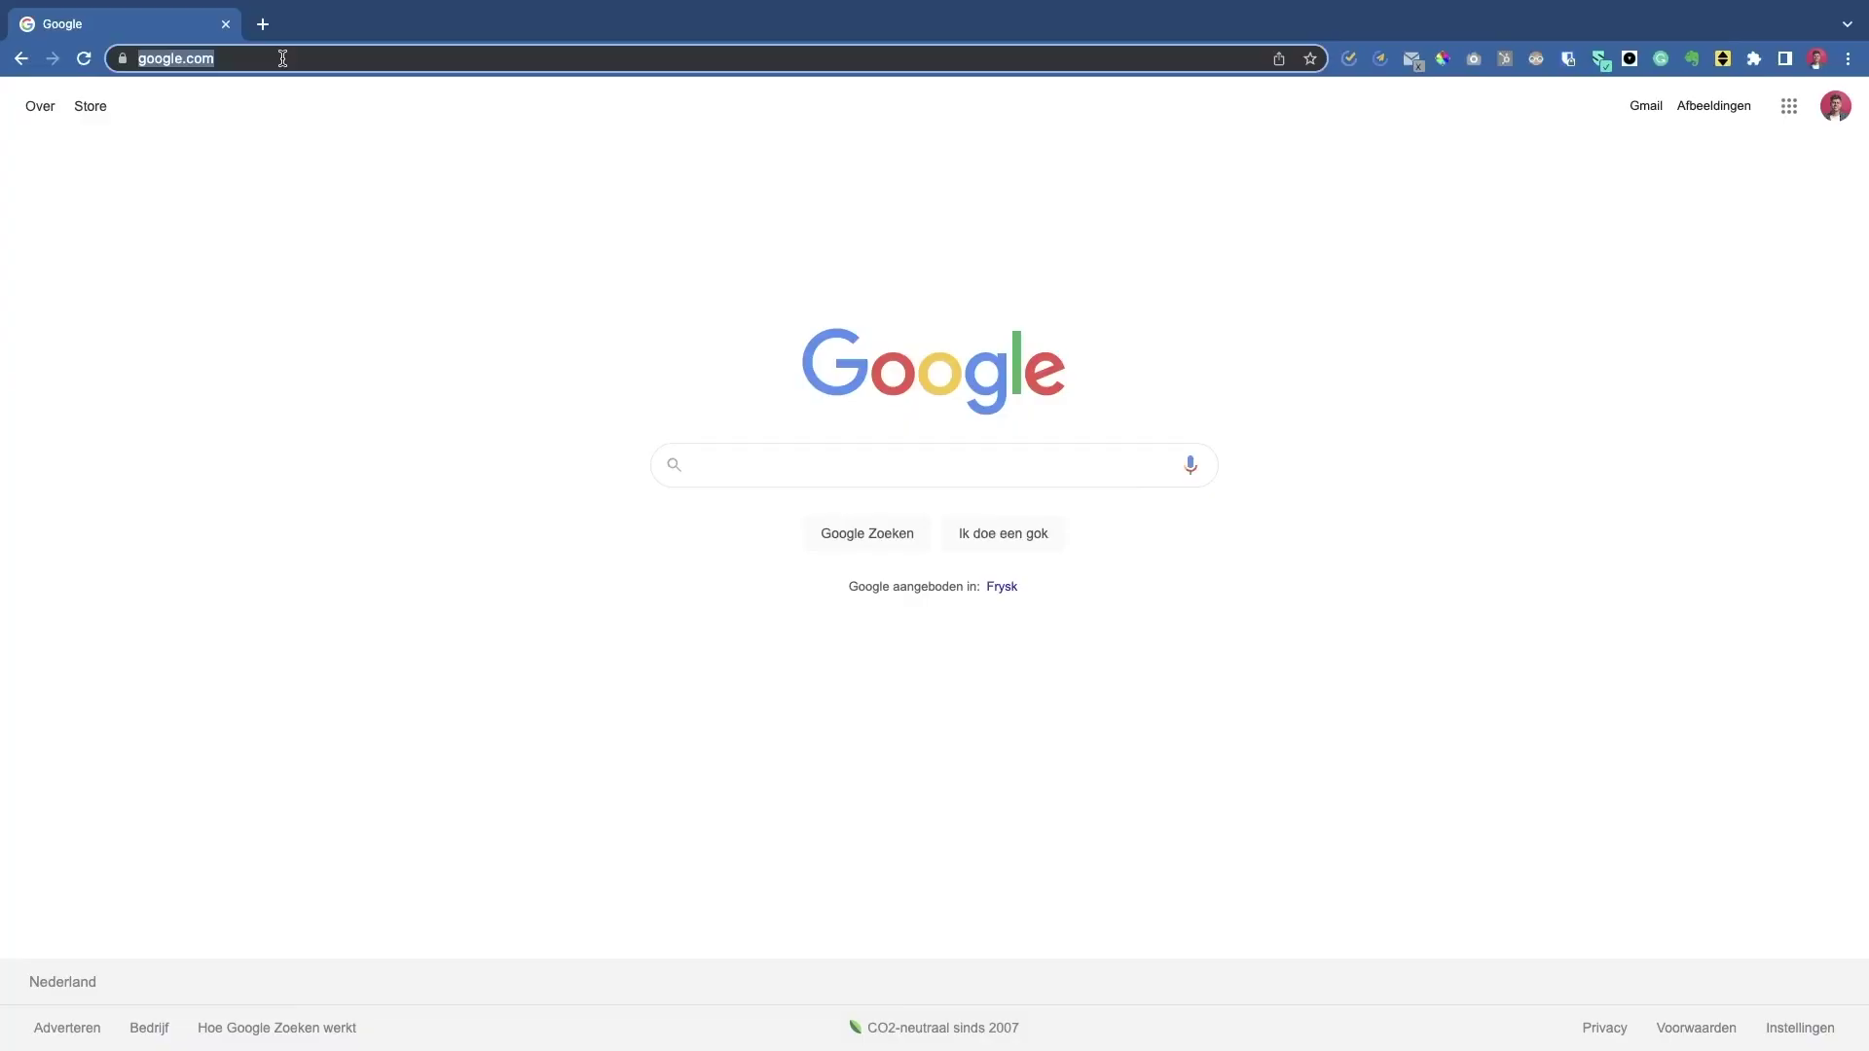
pyautogui.write('gd')
pyautogui.press('Tab')
# Step: Search Google Drive for 'script' from the address bar
pyautogui.write('scr')
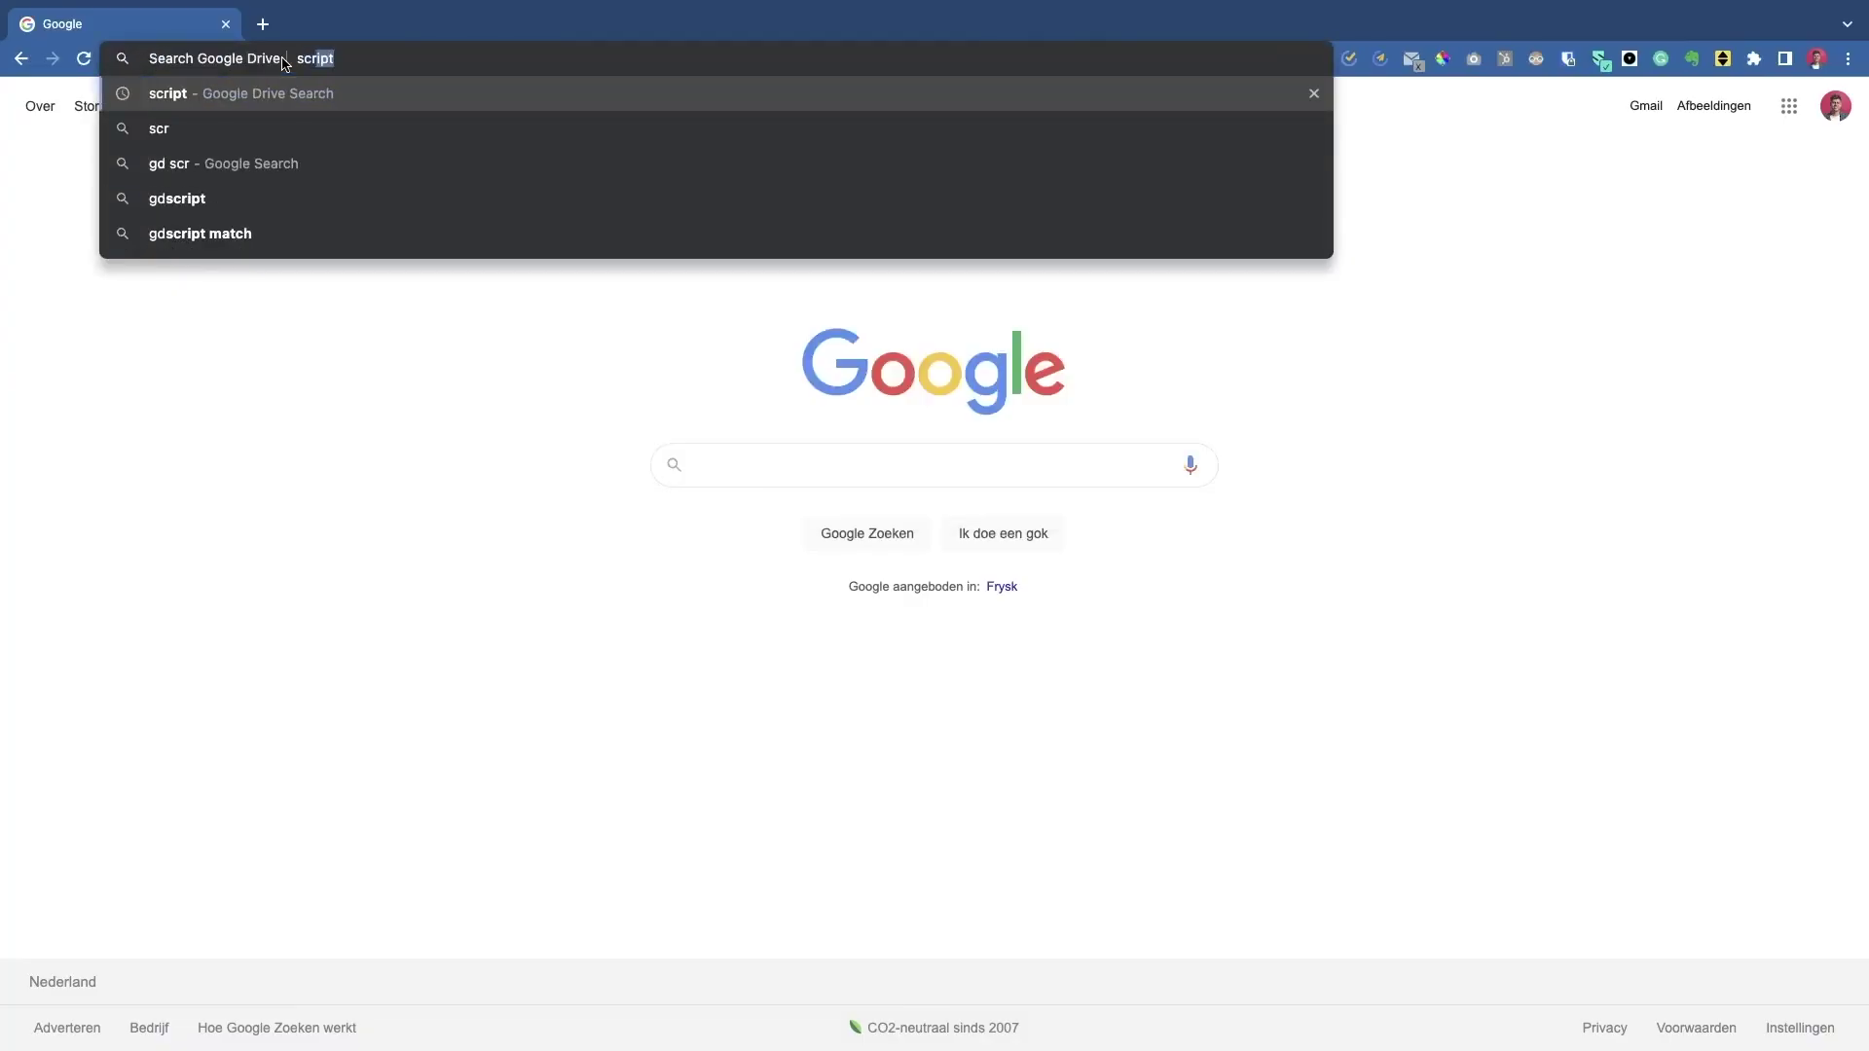
pyautogui.write('ipt')
pyautogui.press('Return')
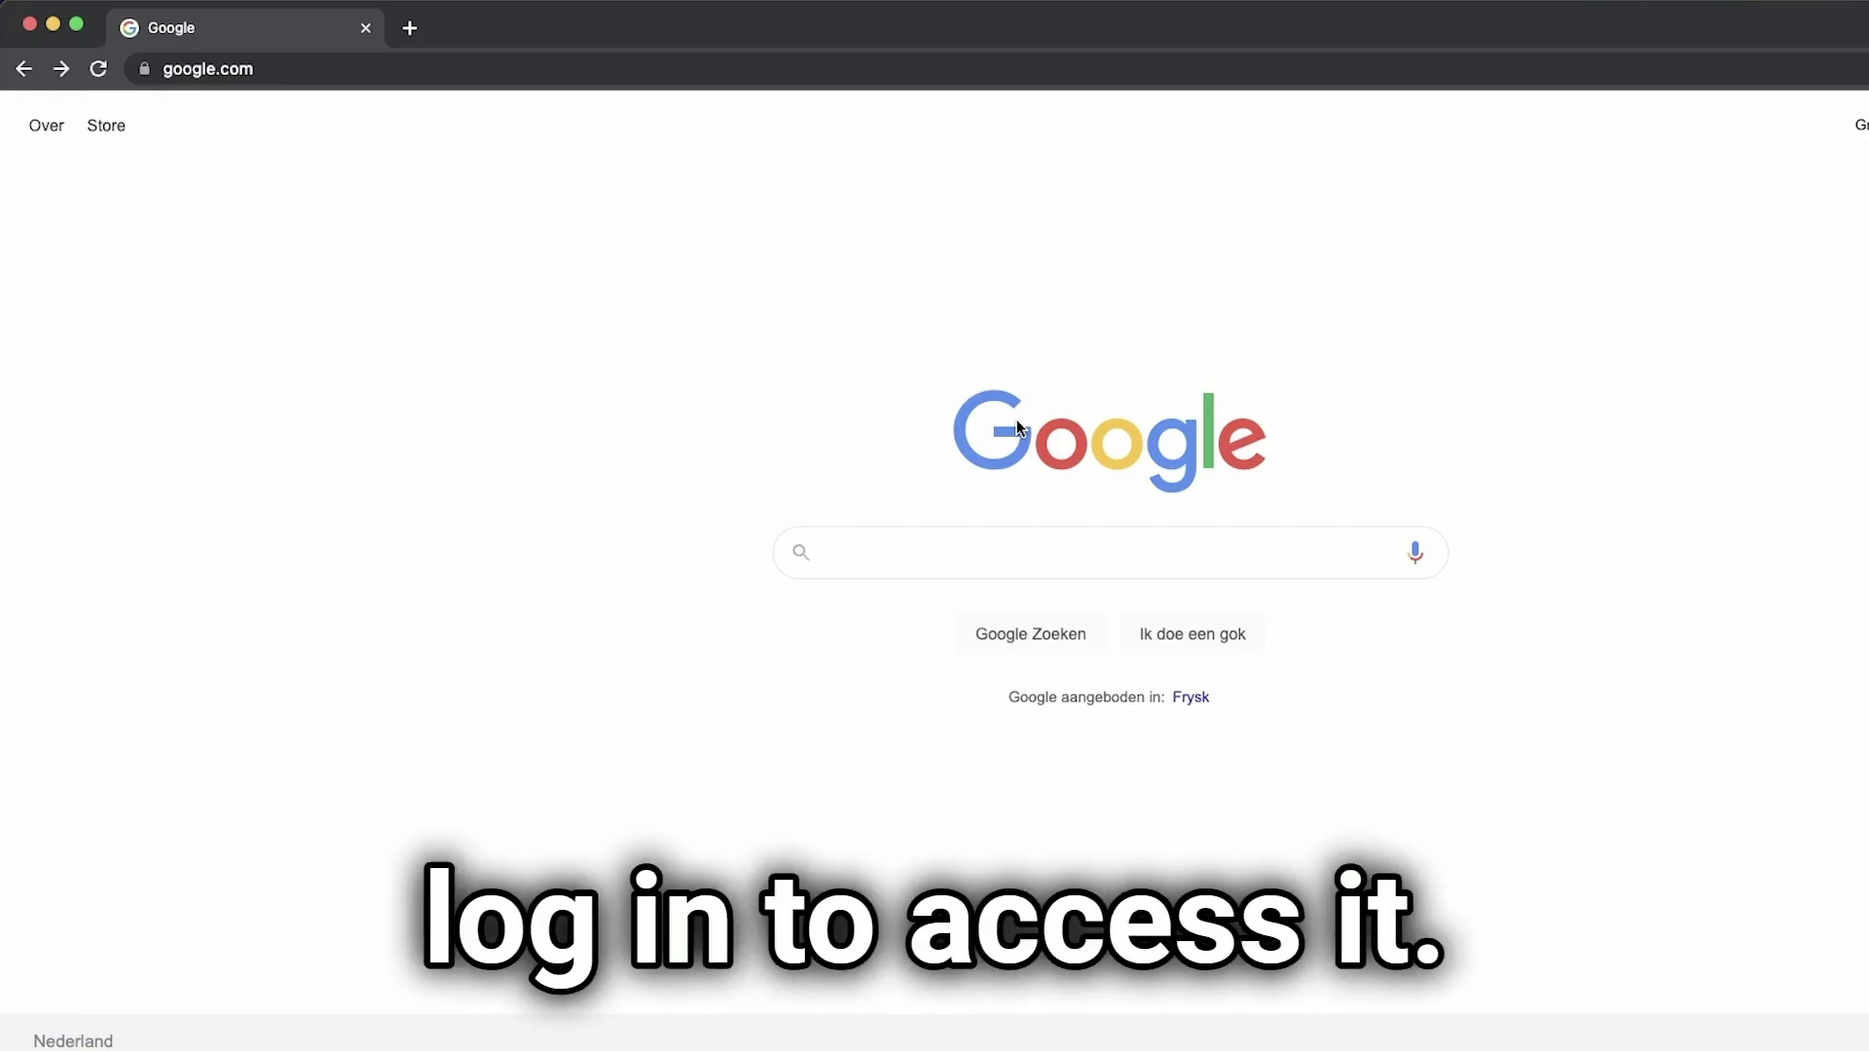
# Step: Search Google for 'newsletter' restricted with site: to the author's own domain
pyautogui.write('site:')
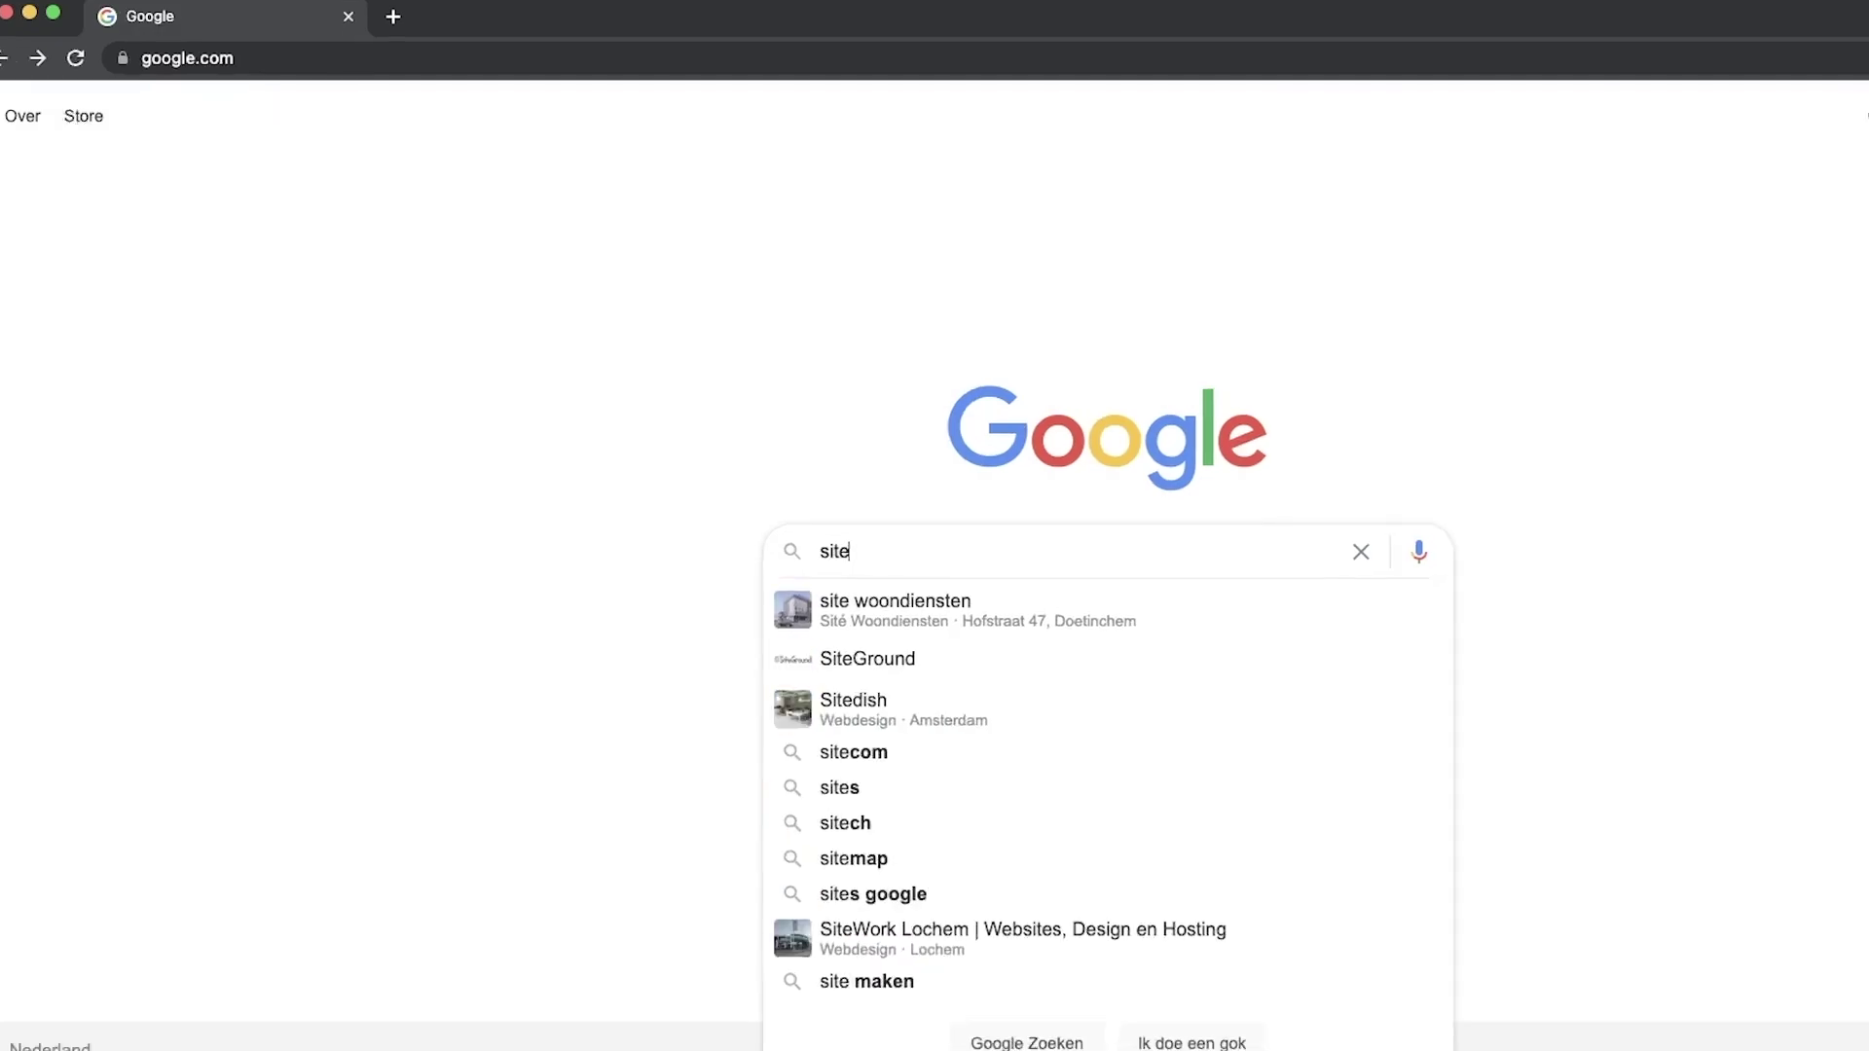
pyautogui.write('lucaspr')
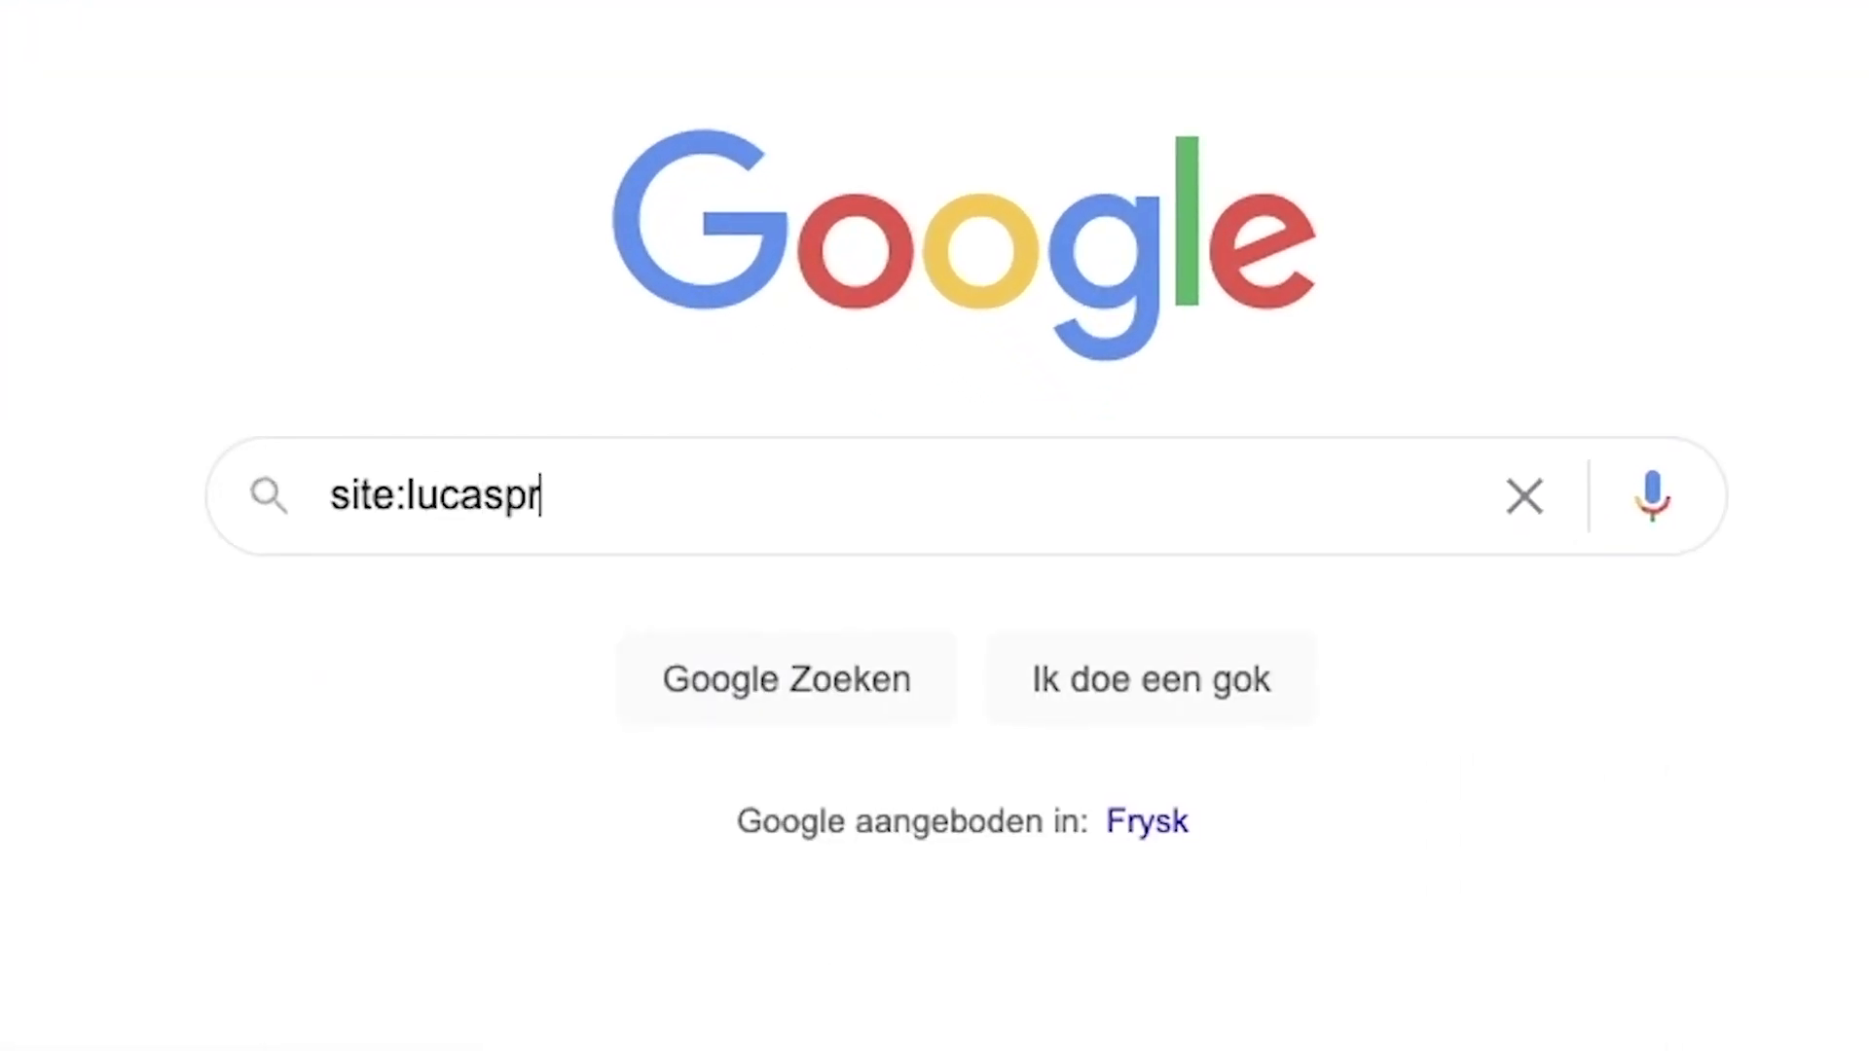
pyautogui.write('igge.com')
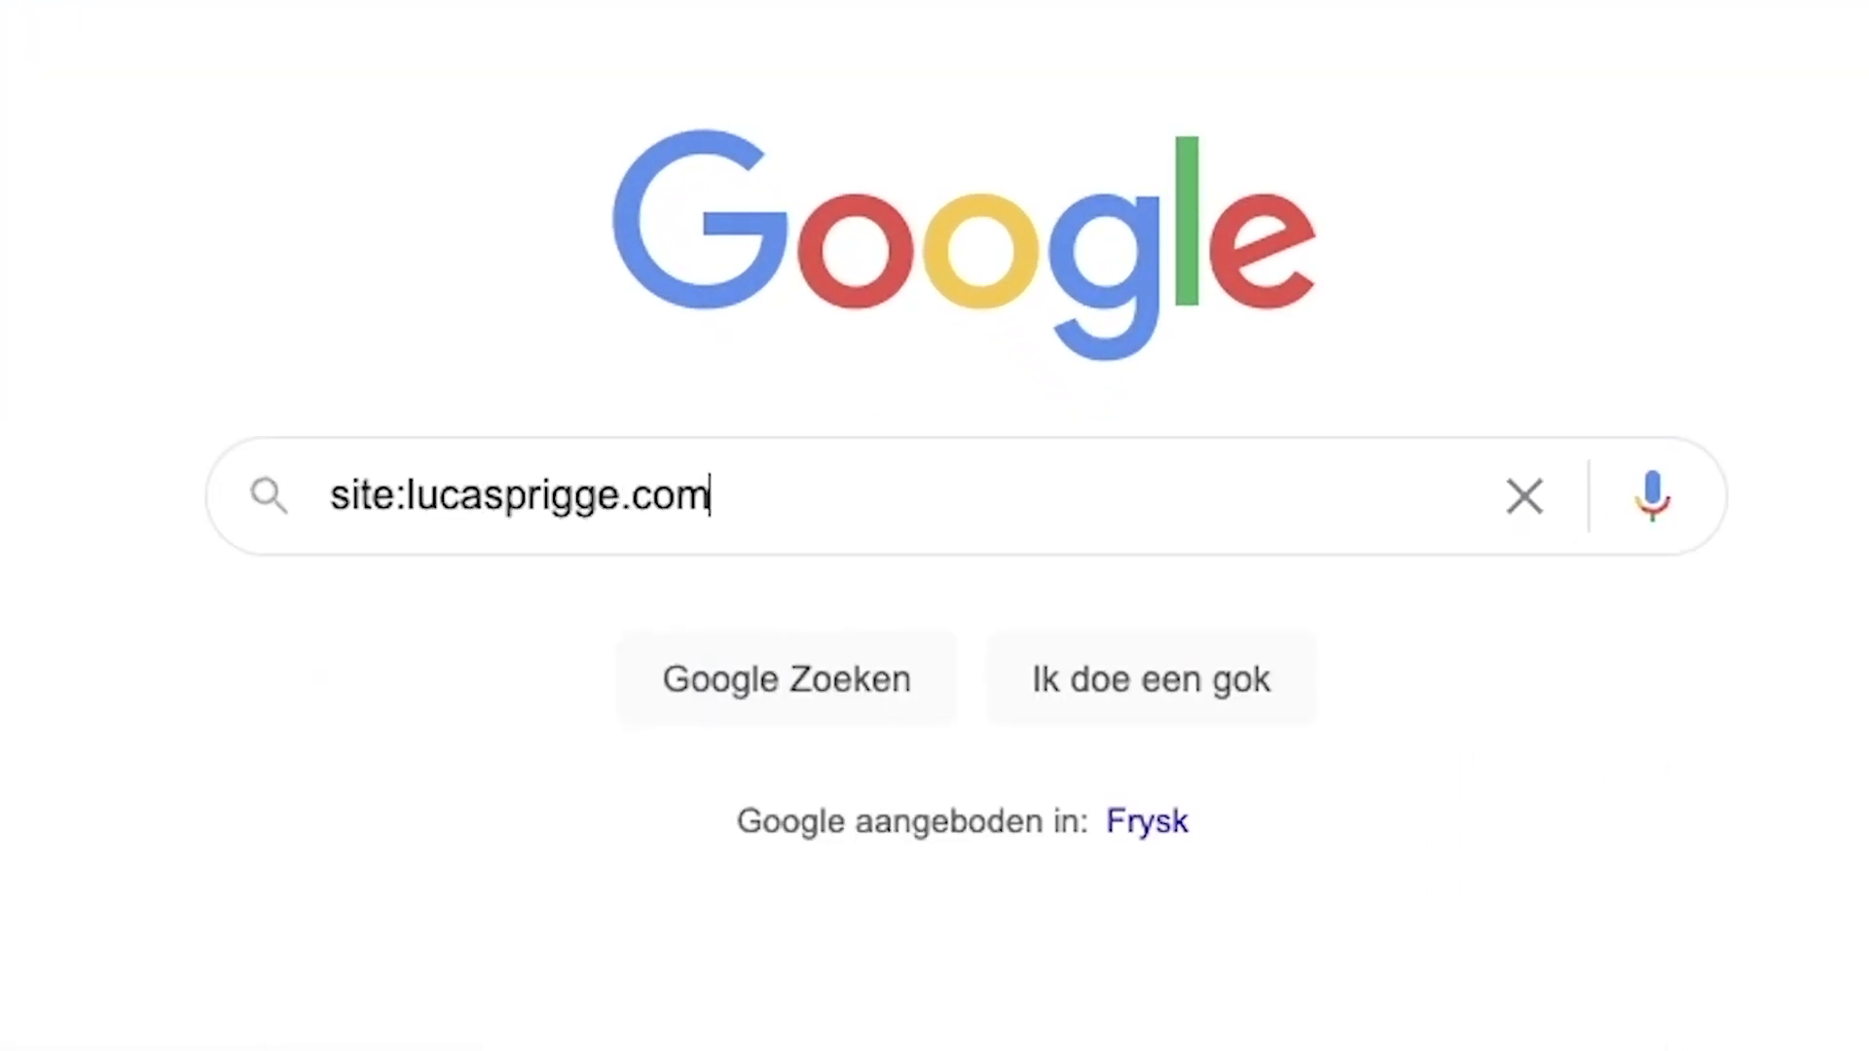
pyautogui.write(' newslett')
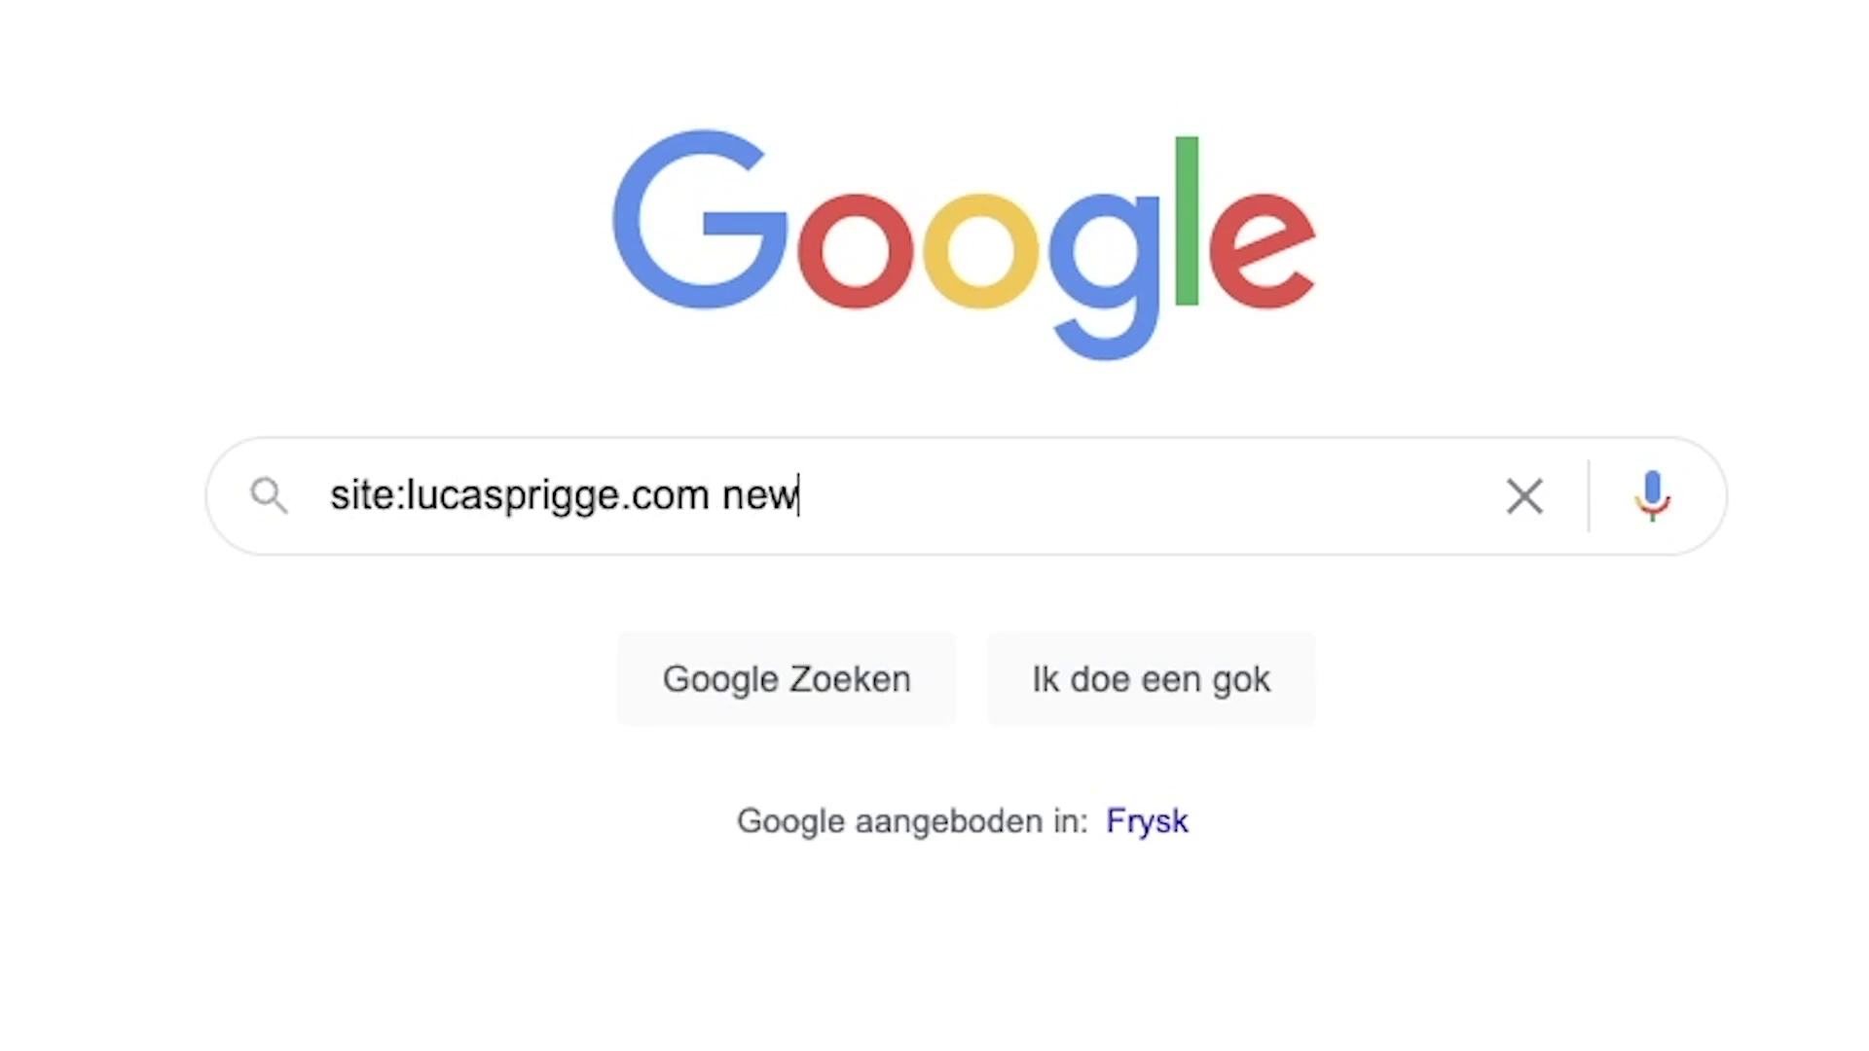
pyautogui.write('er')
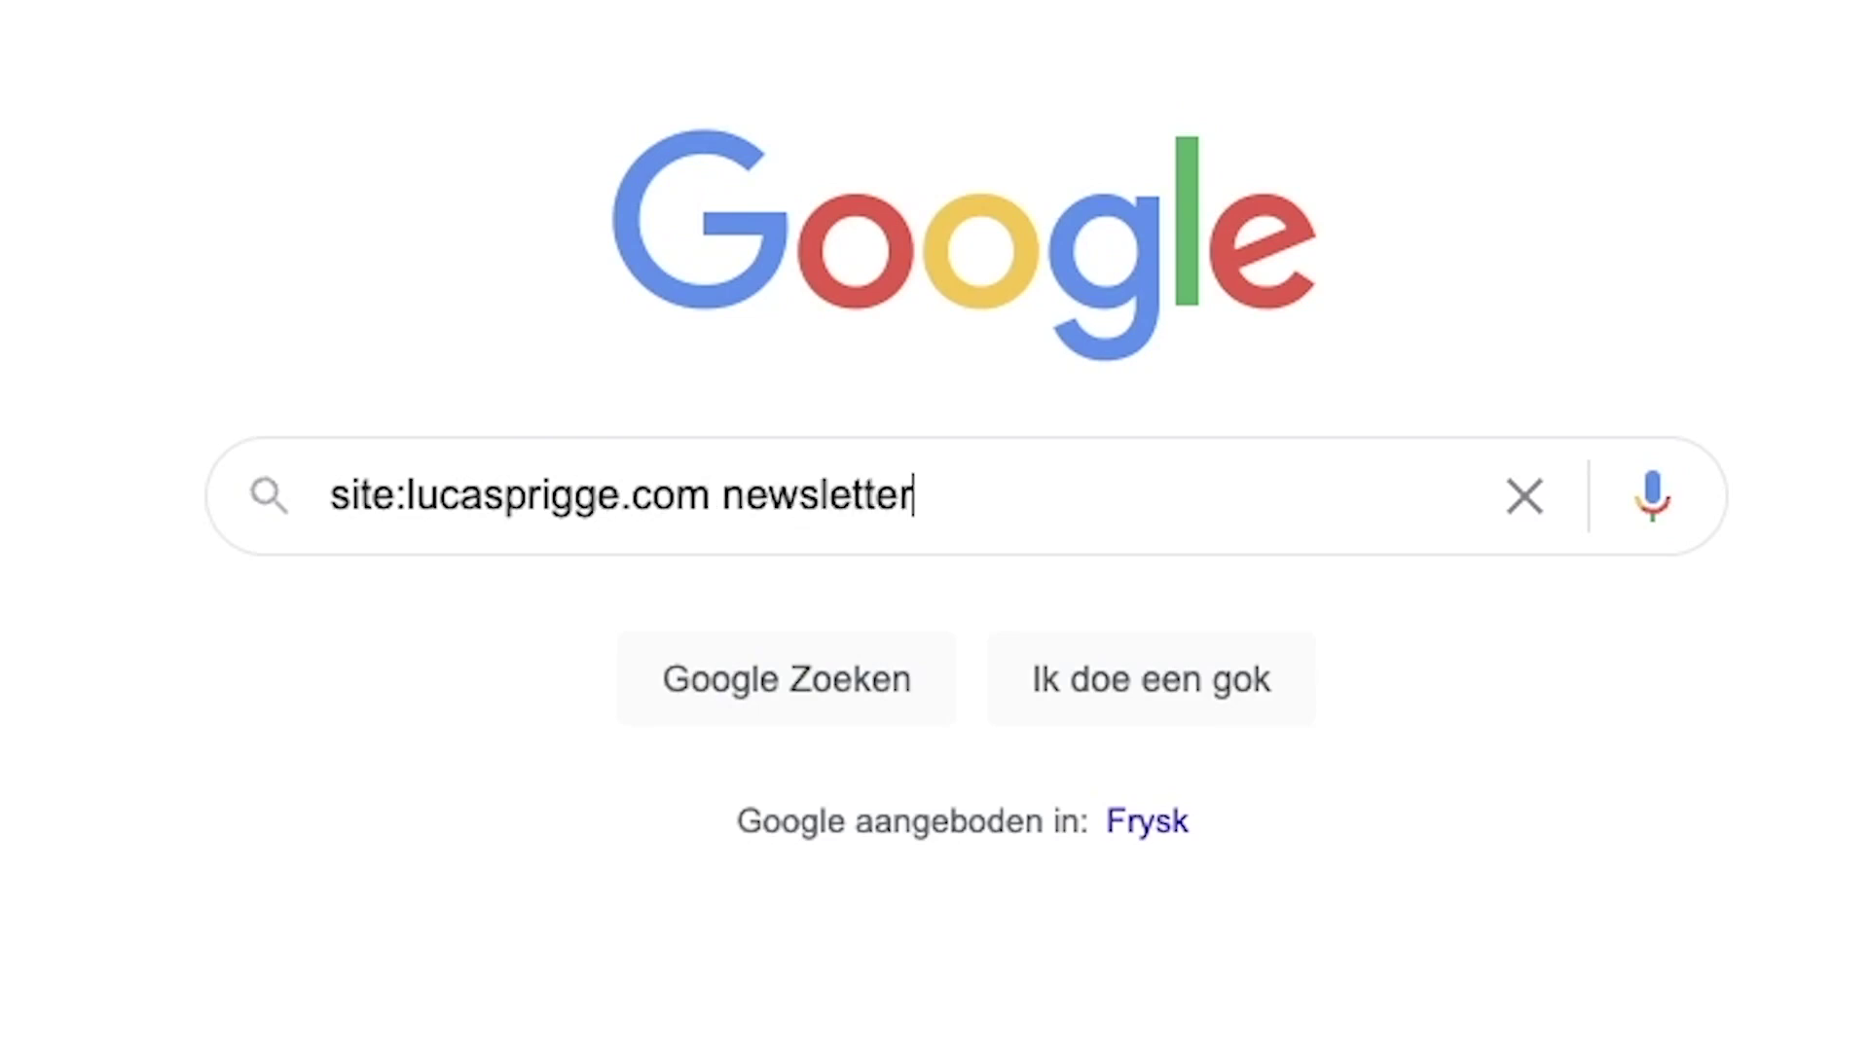
pyautogui.press('Return')
pyautogui.scroll(-10, 512, 577)
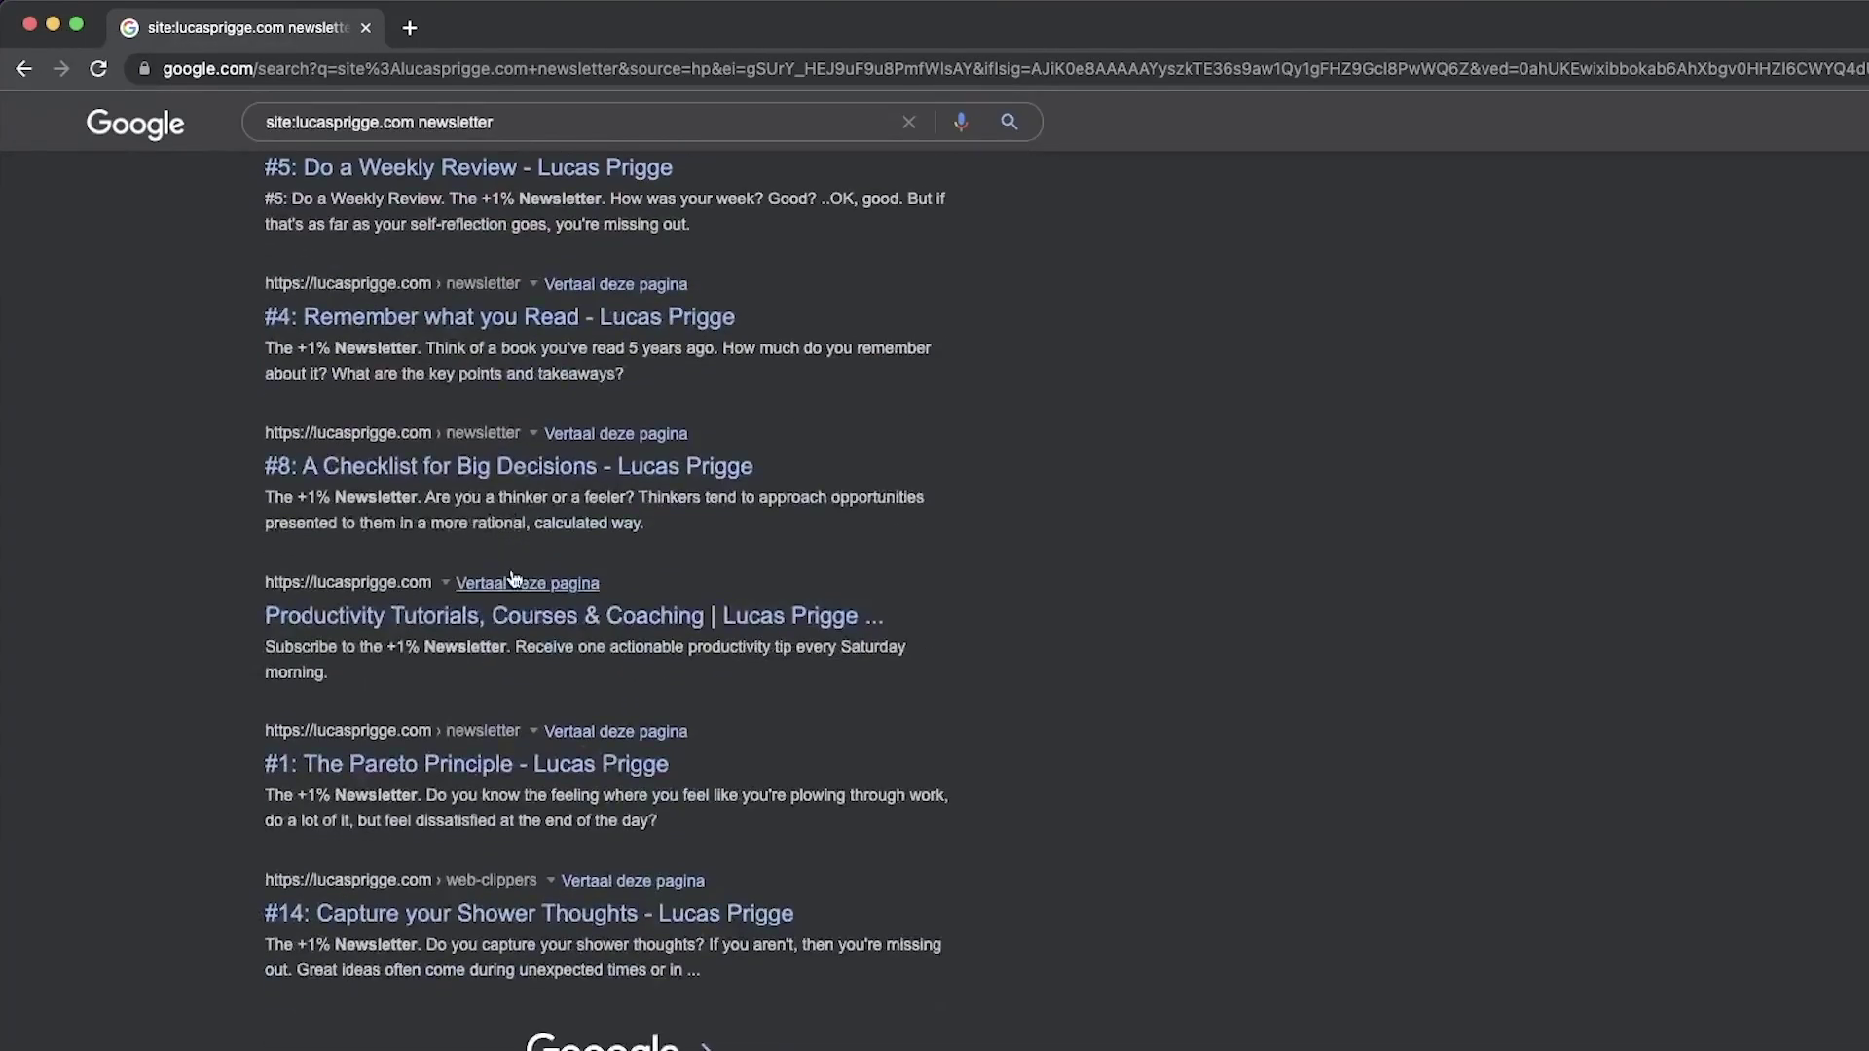
# Step: Enter the author's name and shortcut lp for the new search engine, then select the results page address
pyautogui.scroll(10, 352, 445)
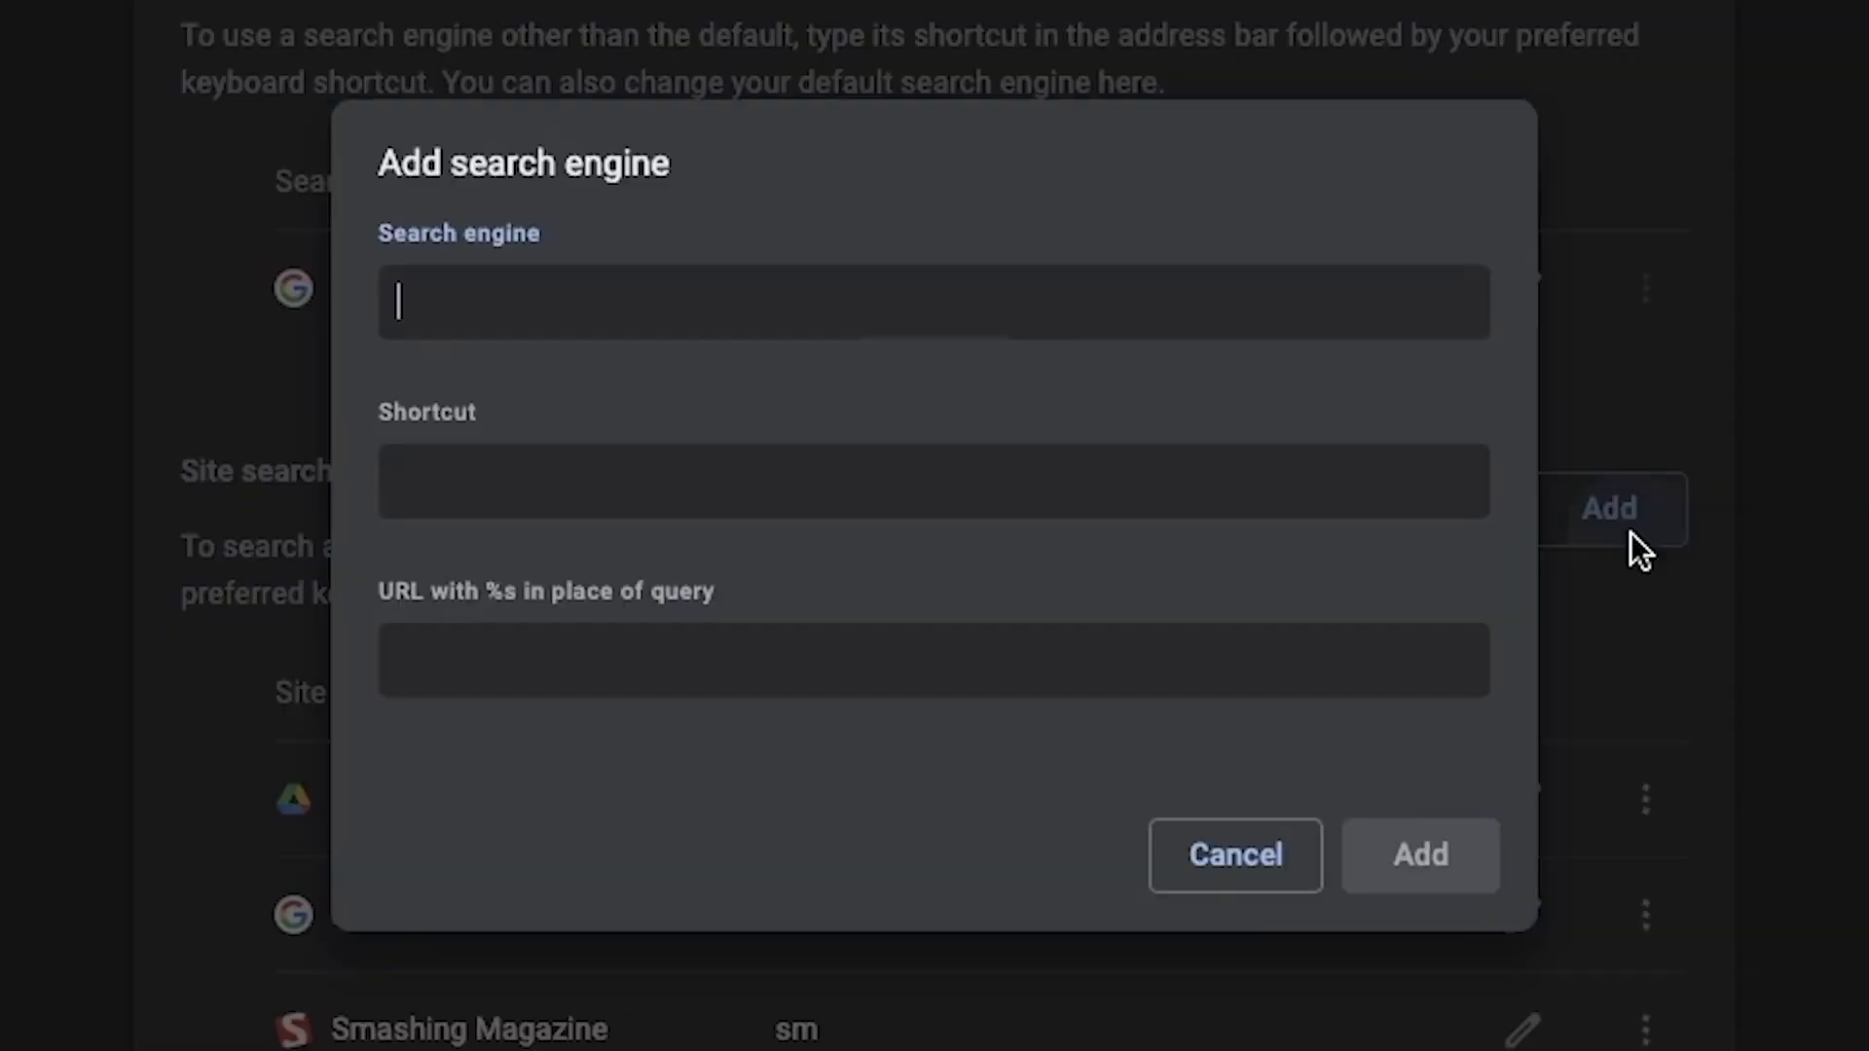
pyautogui.write('Lucas Prigge')
pyautogui.press('Tab')
pyautogui.write('lp')
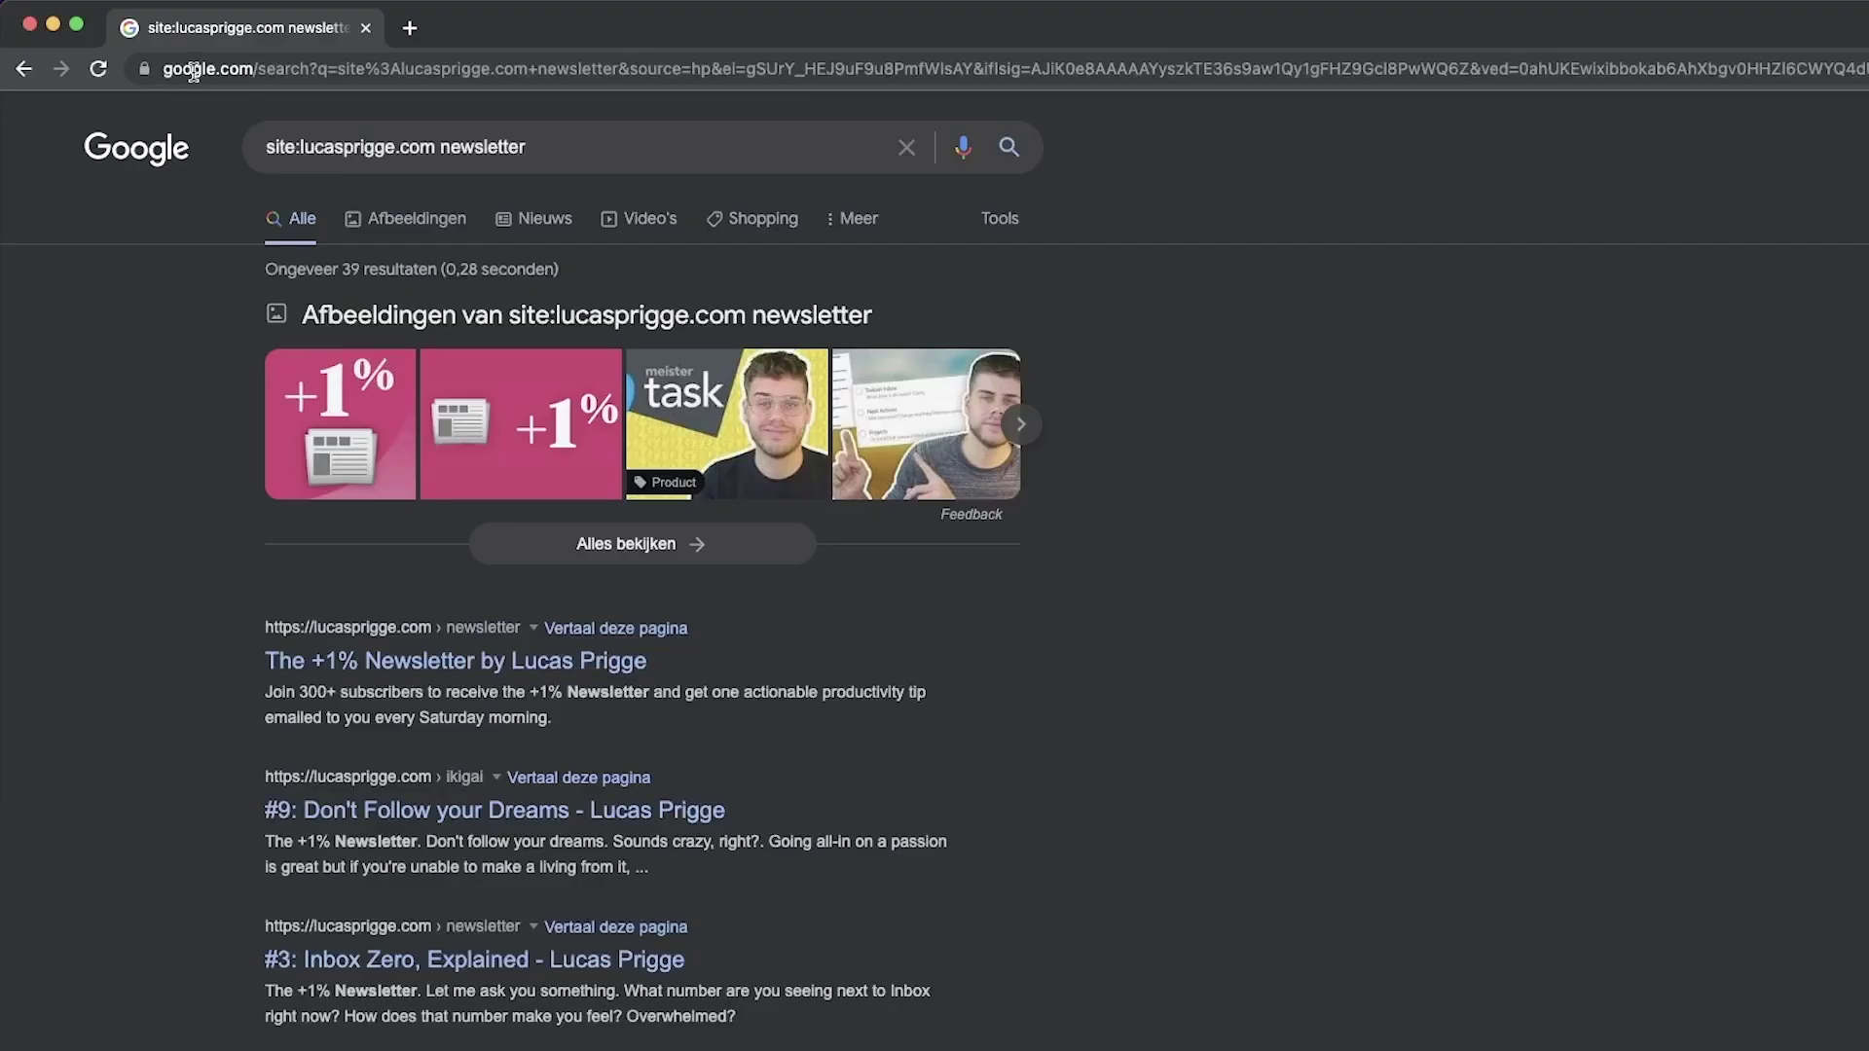
pyautogui.click(193, 71)
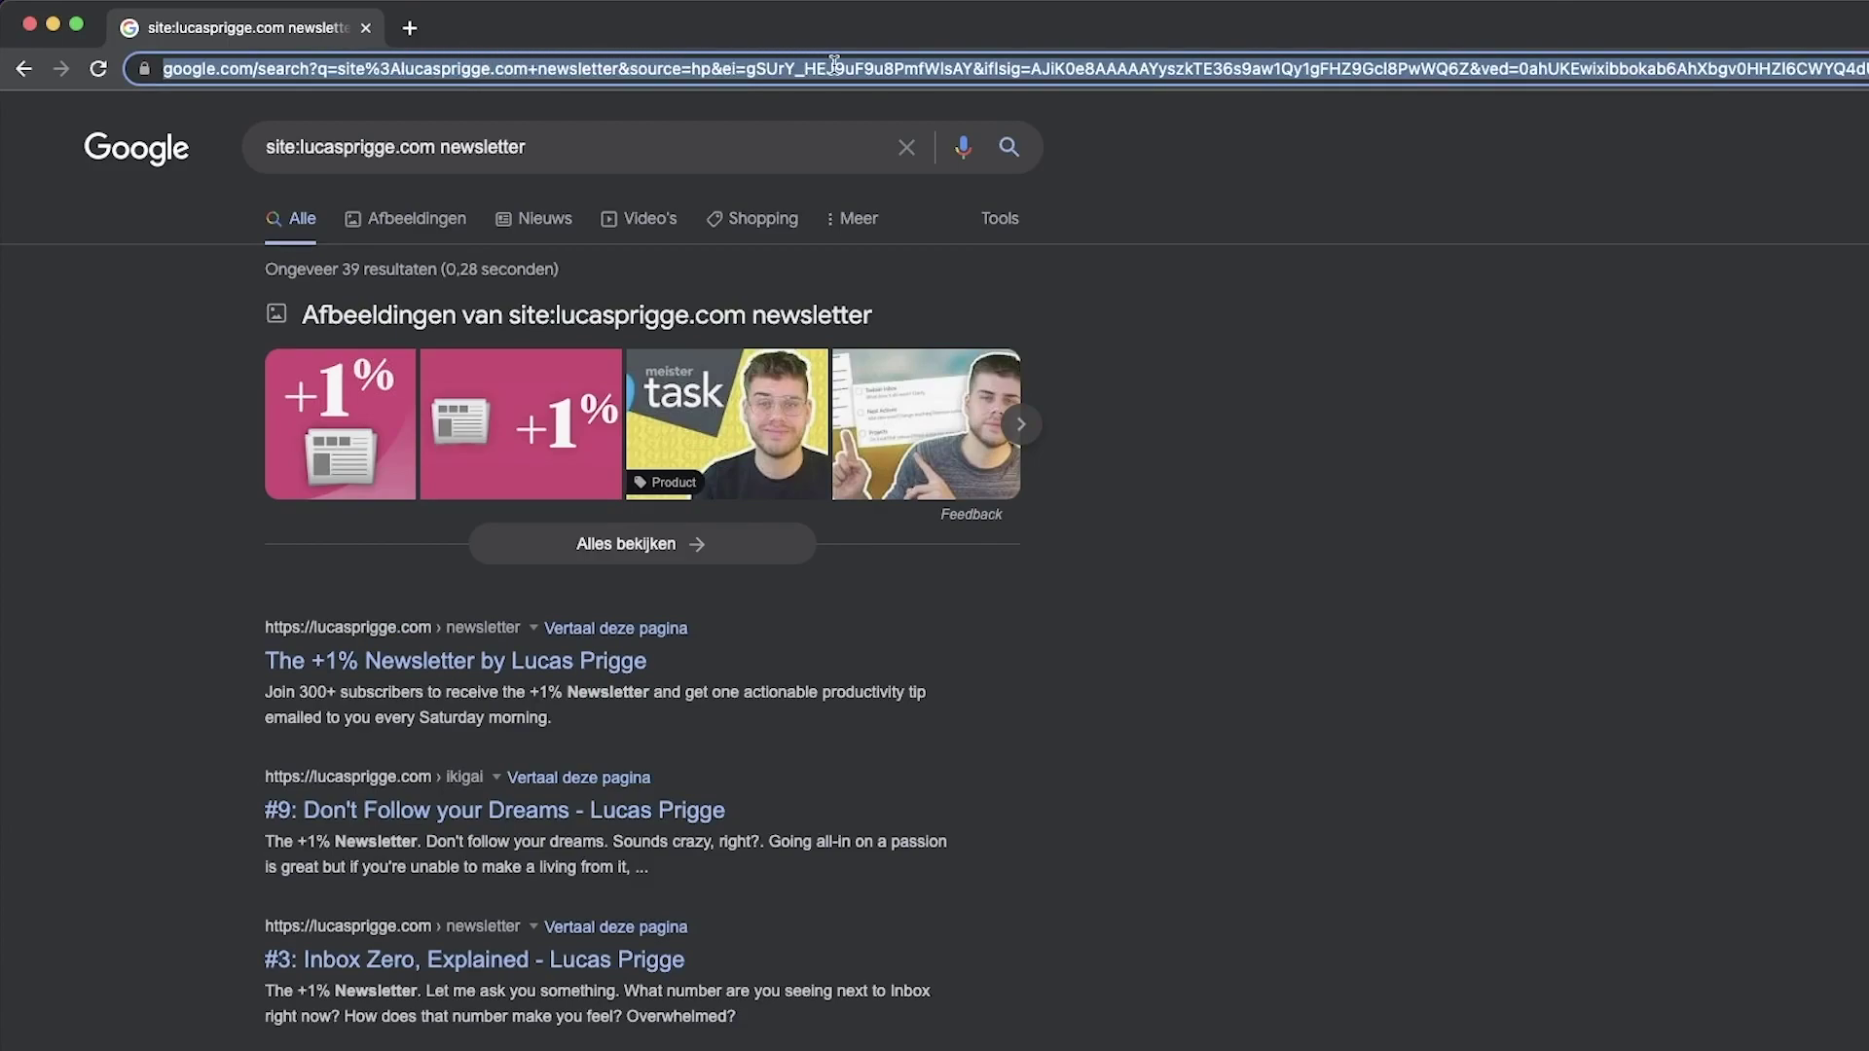
# Step: Trim the results address after the query and replace 'newsletter' with %s
pyautogui.click(621, 71)
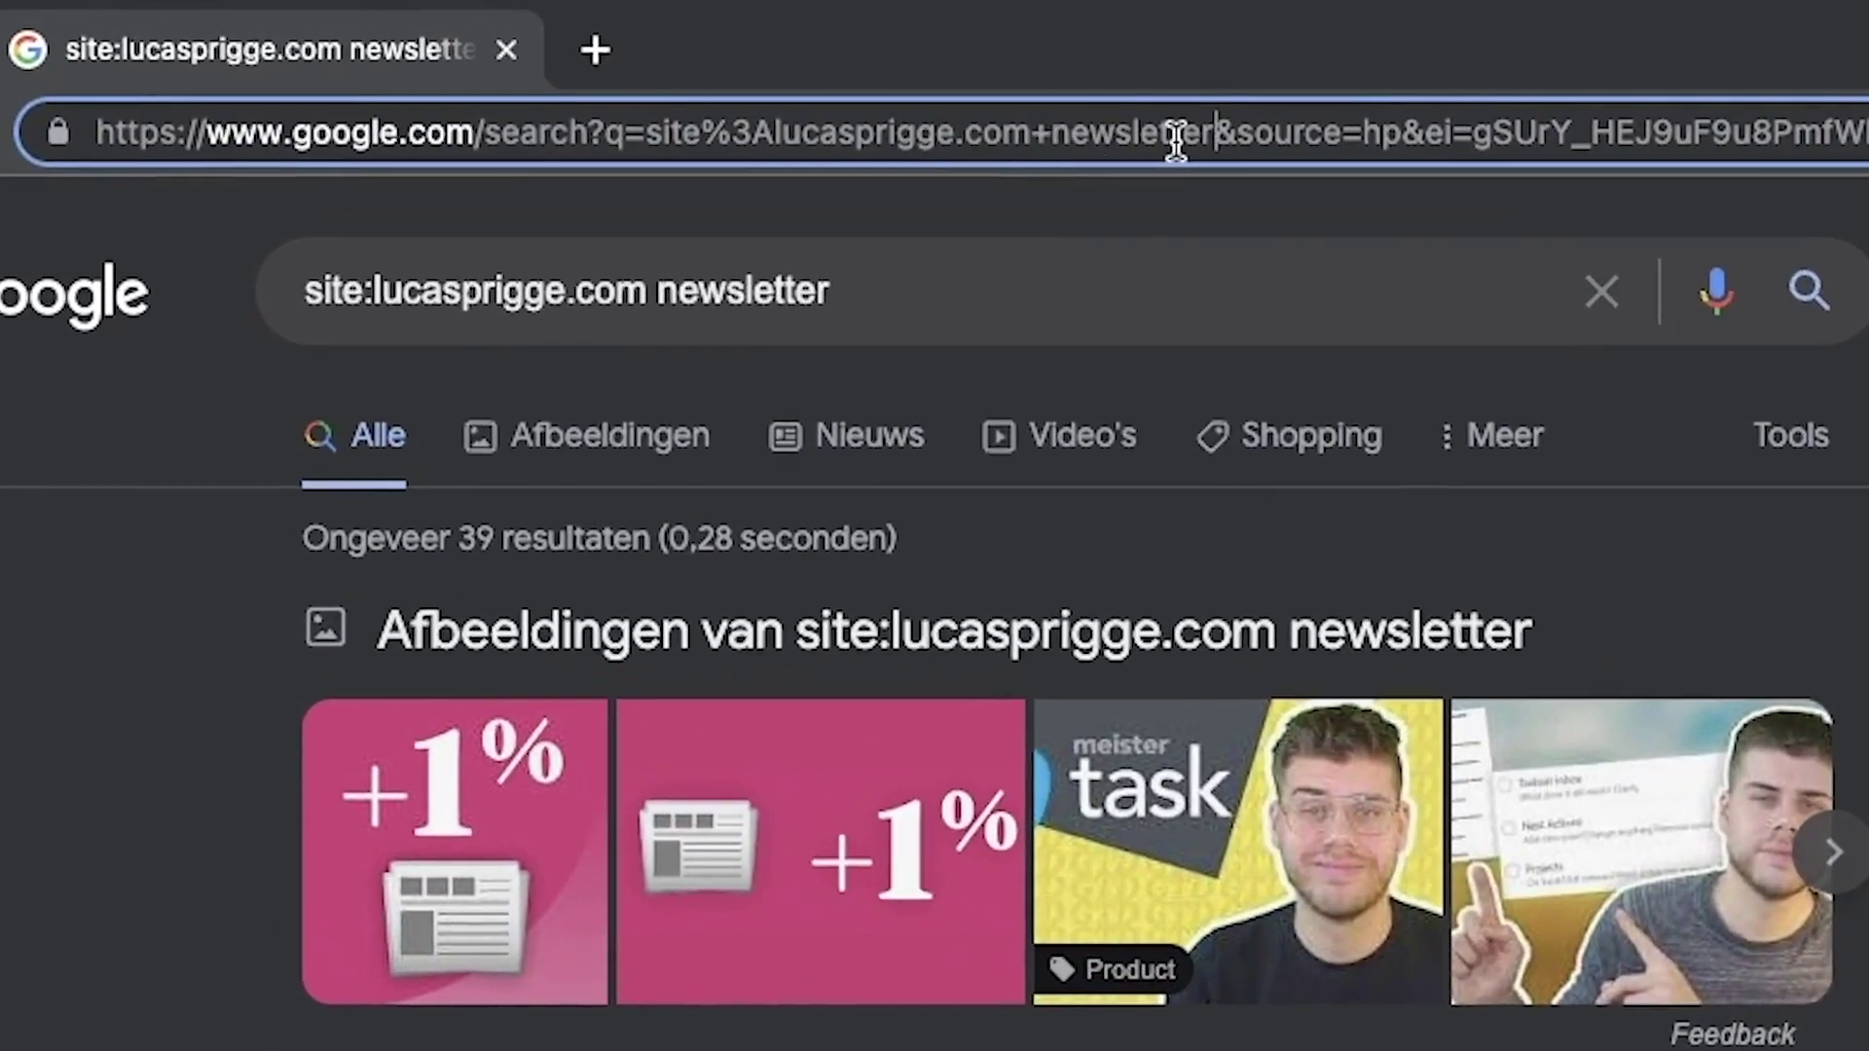
pyautogui.moveTo(1212, 136); pyautogui.dragTo(1867, 136)
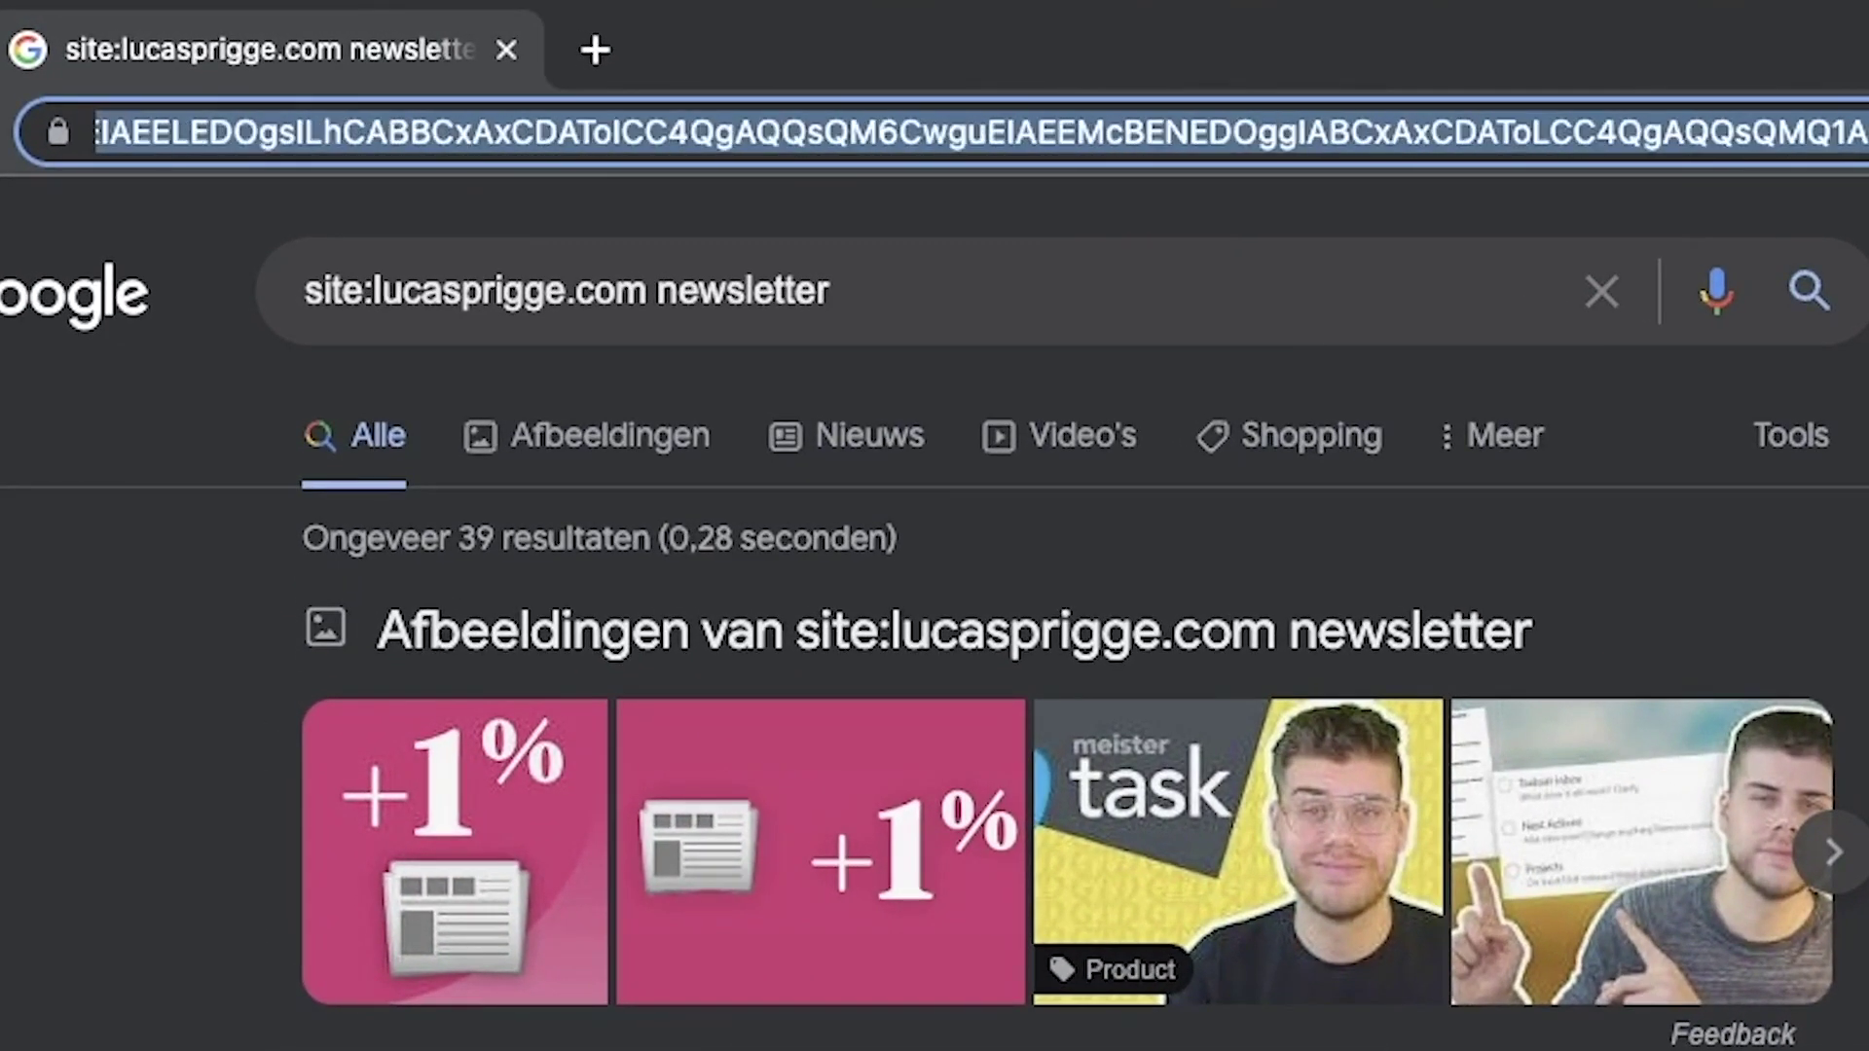
pyautogui.press('BackSpace')
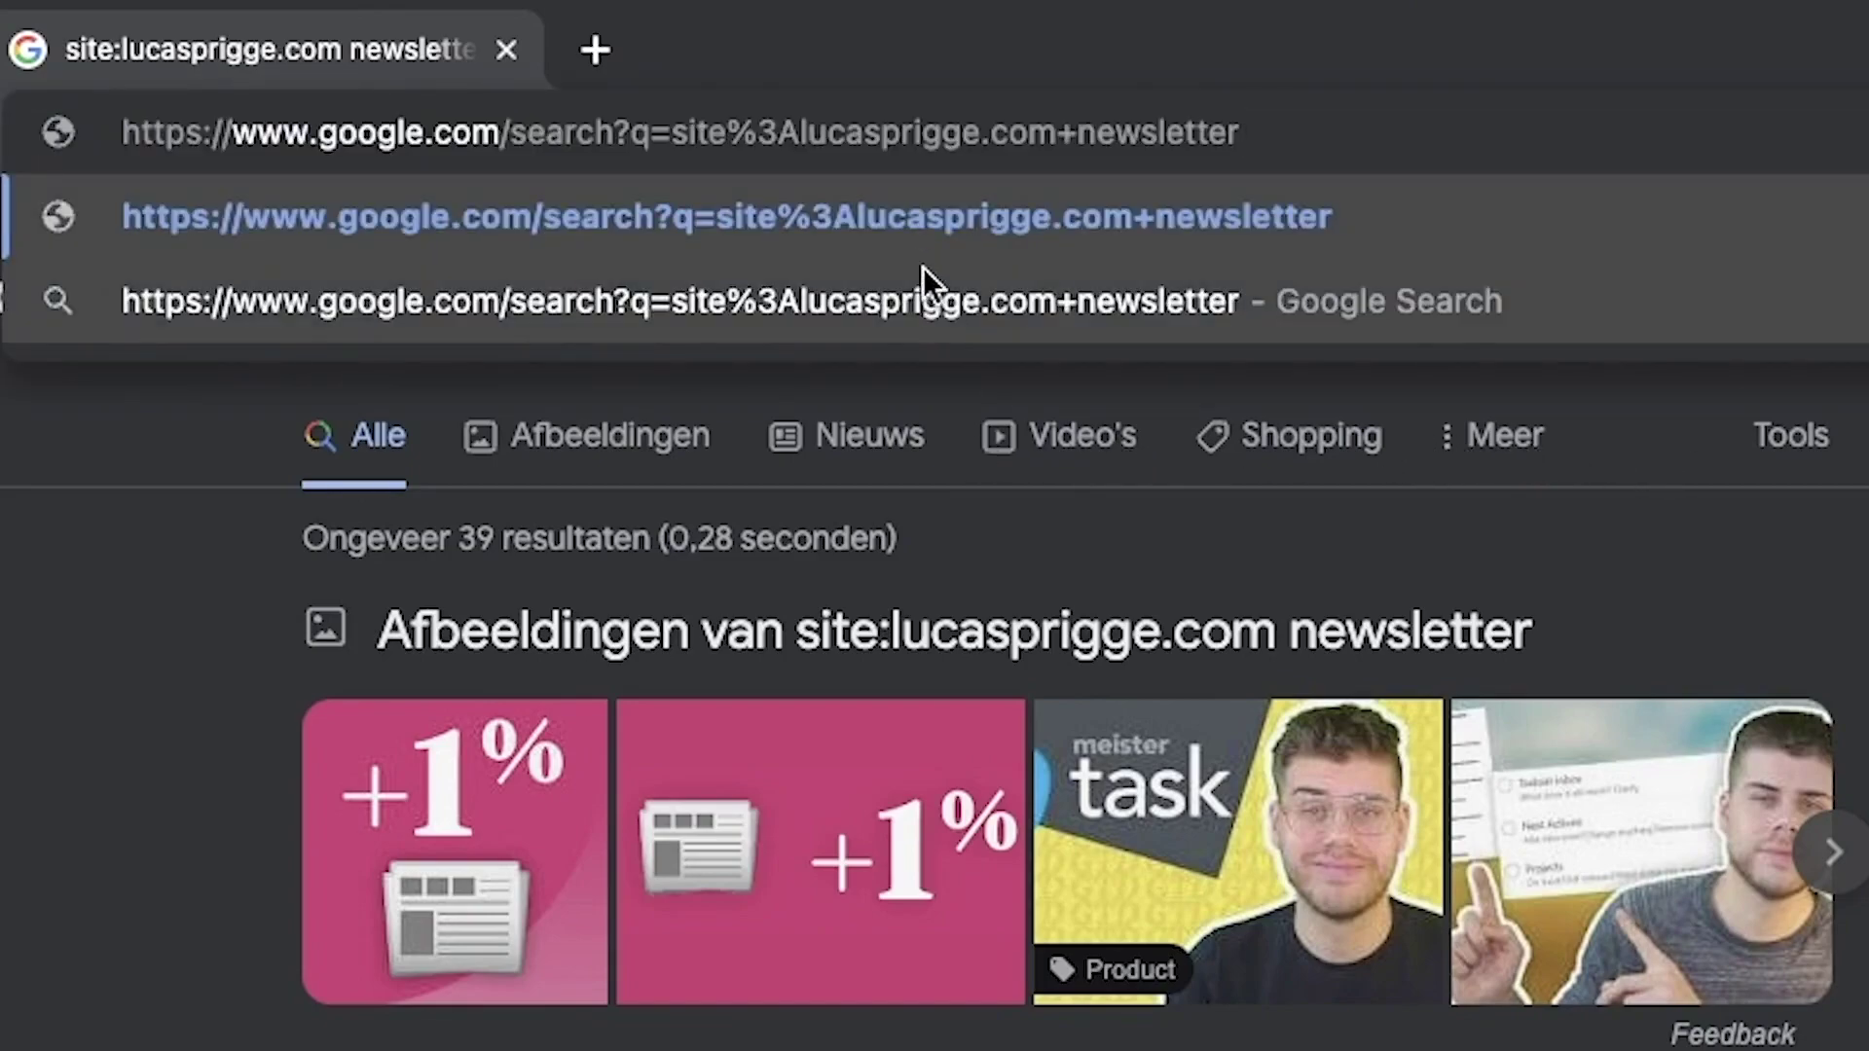
pyautogui.moveTo(1076, 137); pyautogui.dragTo(1356, 141)
pyautogui.write('%s')
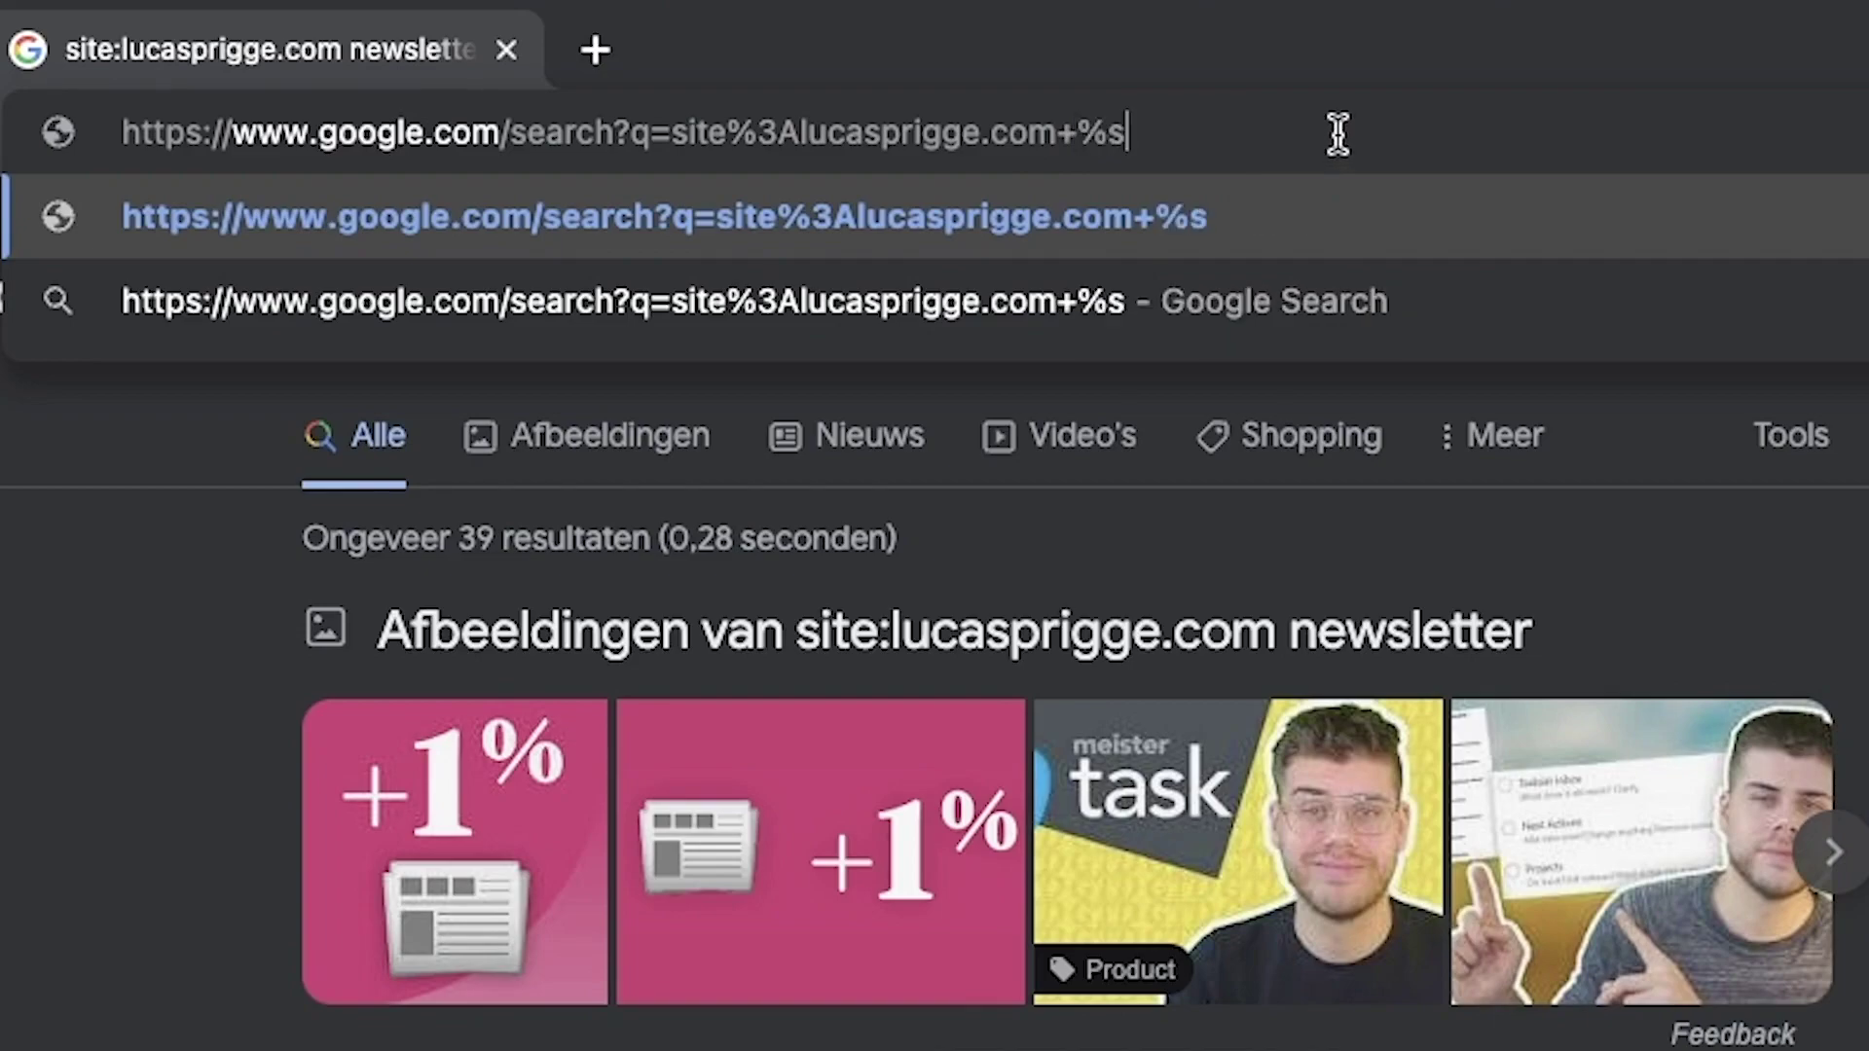
# Step: Copy the edited address into the URL field and add the lp site search
pyautogui.moveTo(1338, 134); pyautogui.dragTo(50, 166)
pyautogui.hotkey('ctrl', 'c')
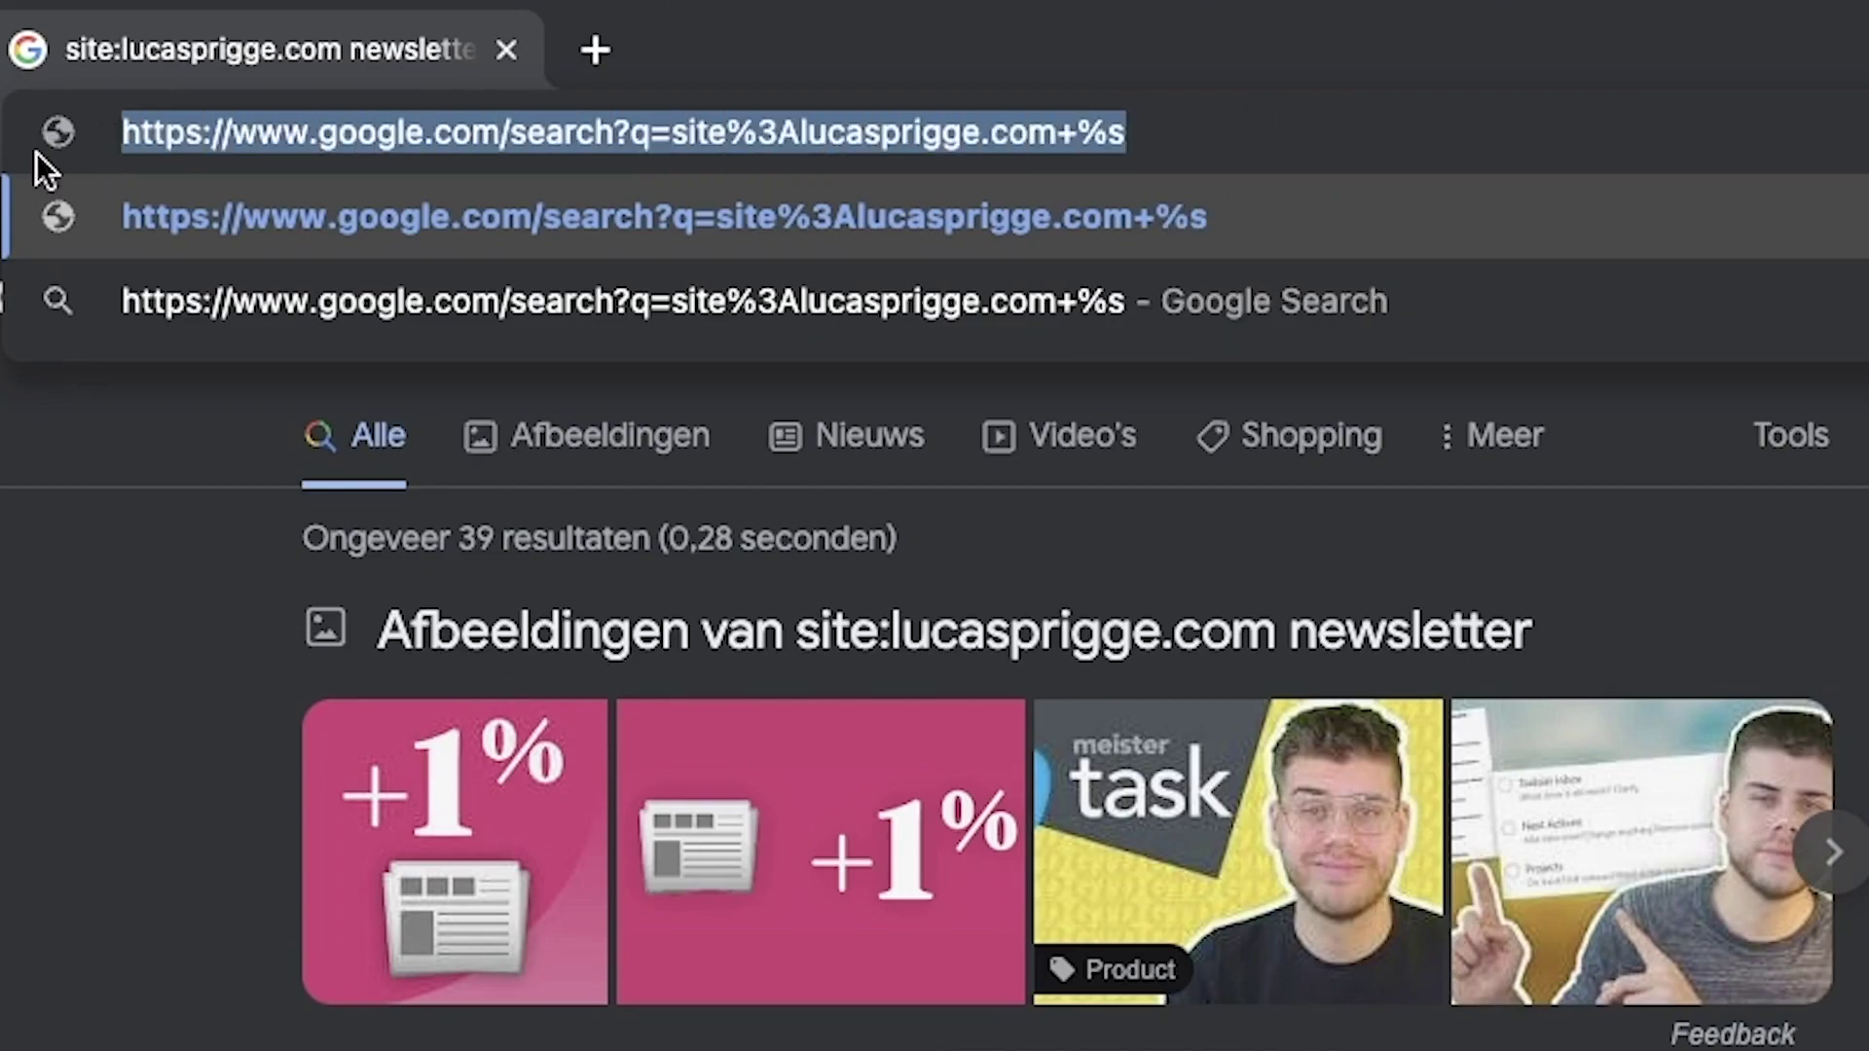
pyautogui.press('Return')
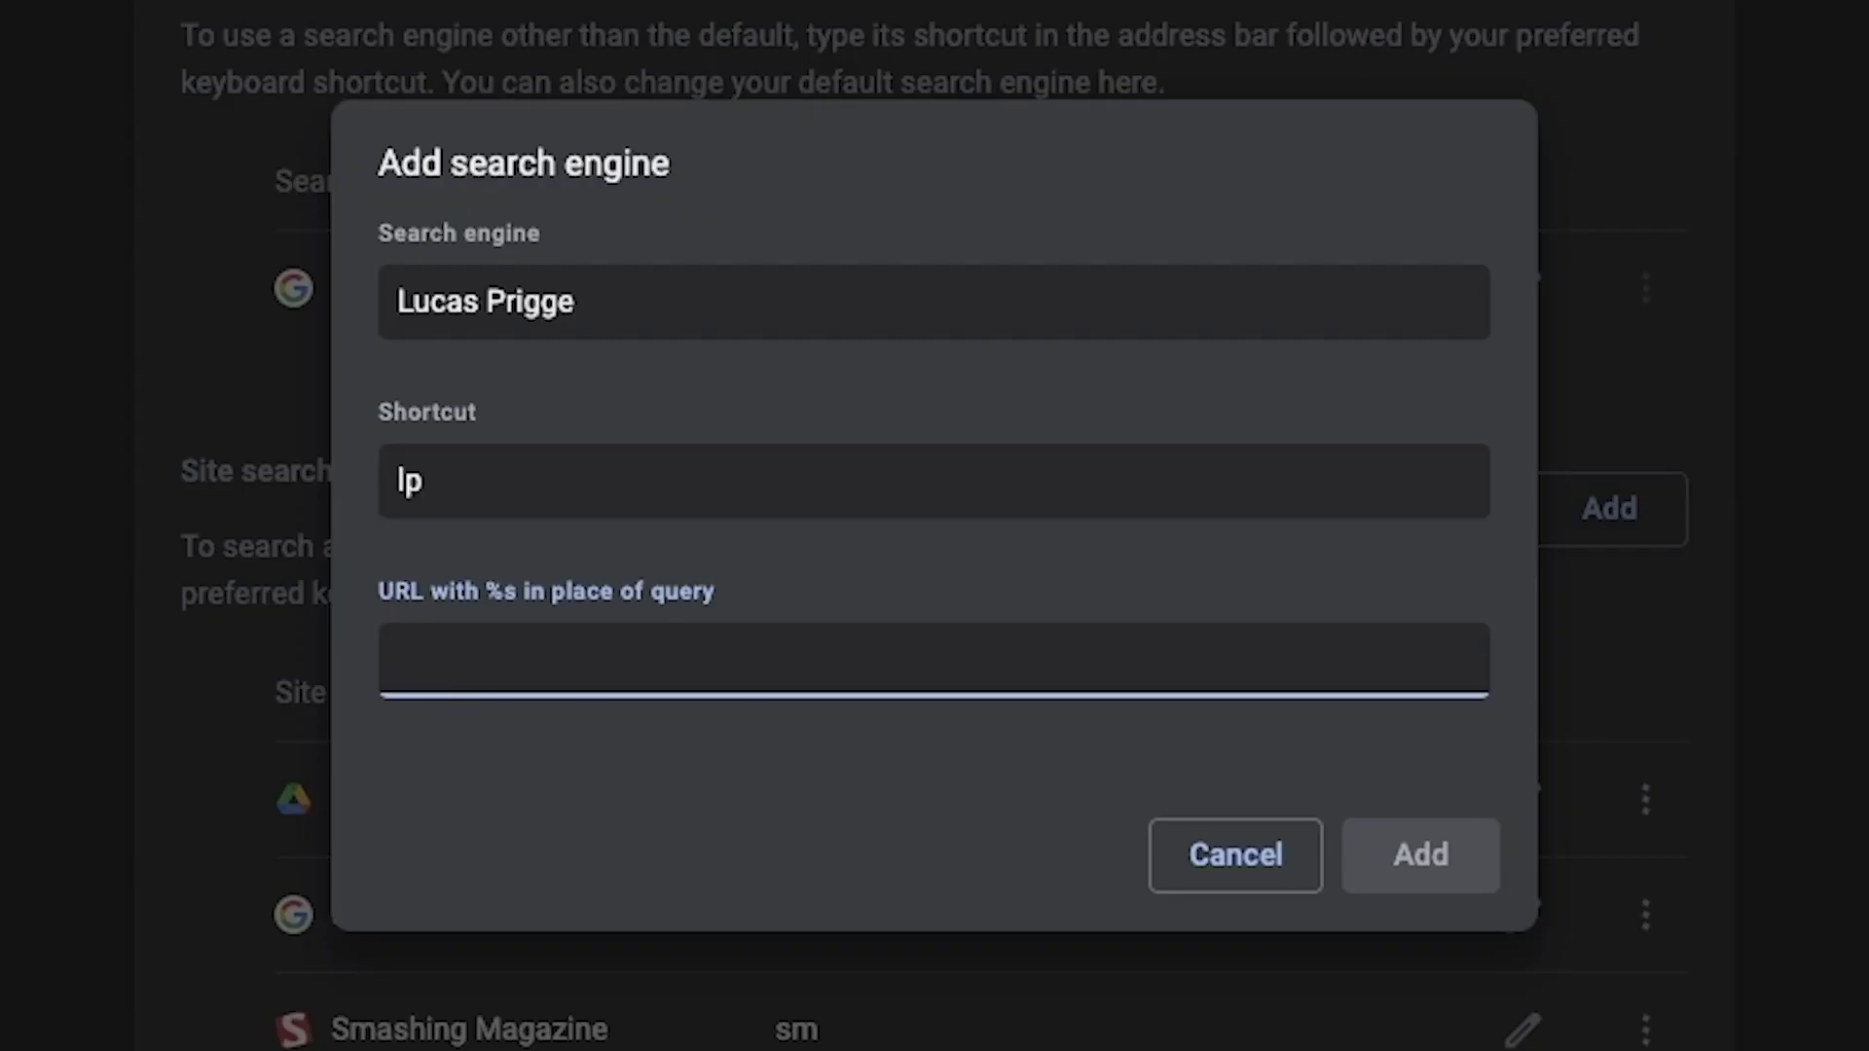
pyautogui.hotkey('ctrl', 'v')
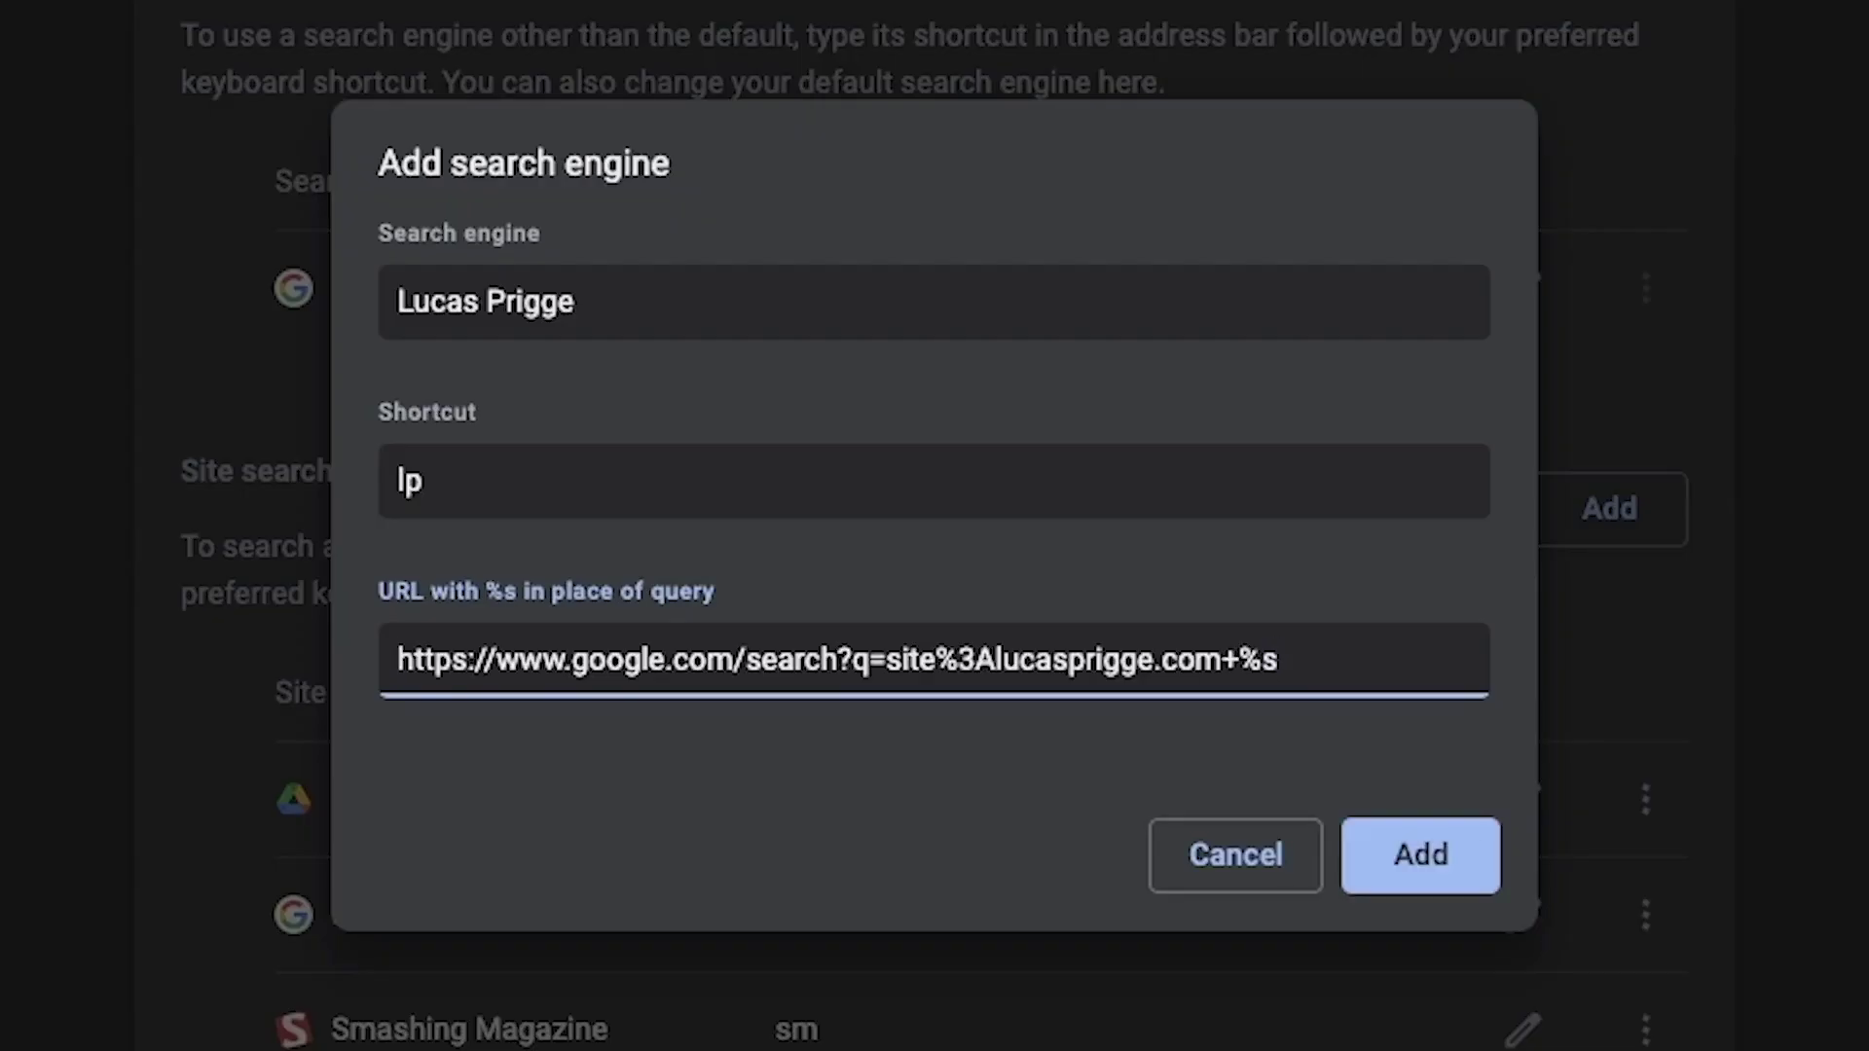
pyautogui.click(1457, 888)
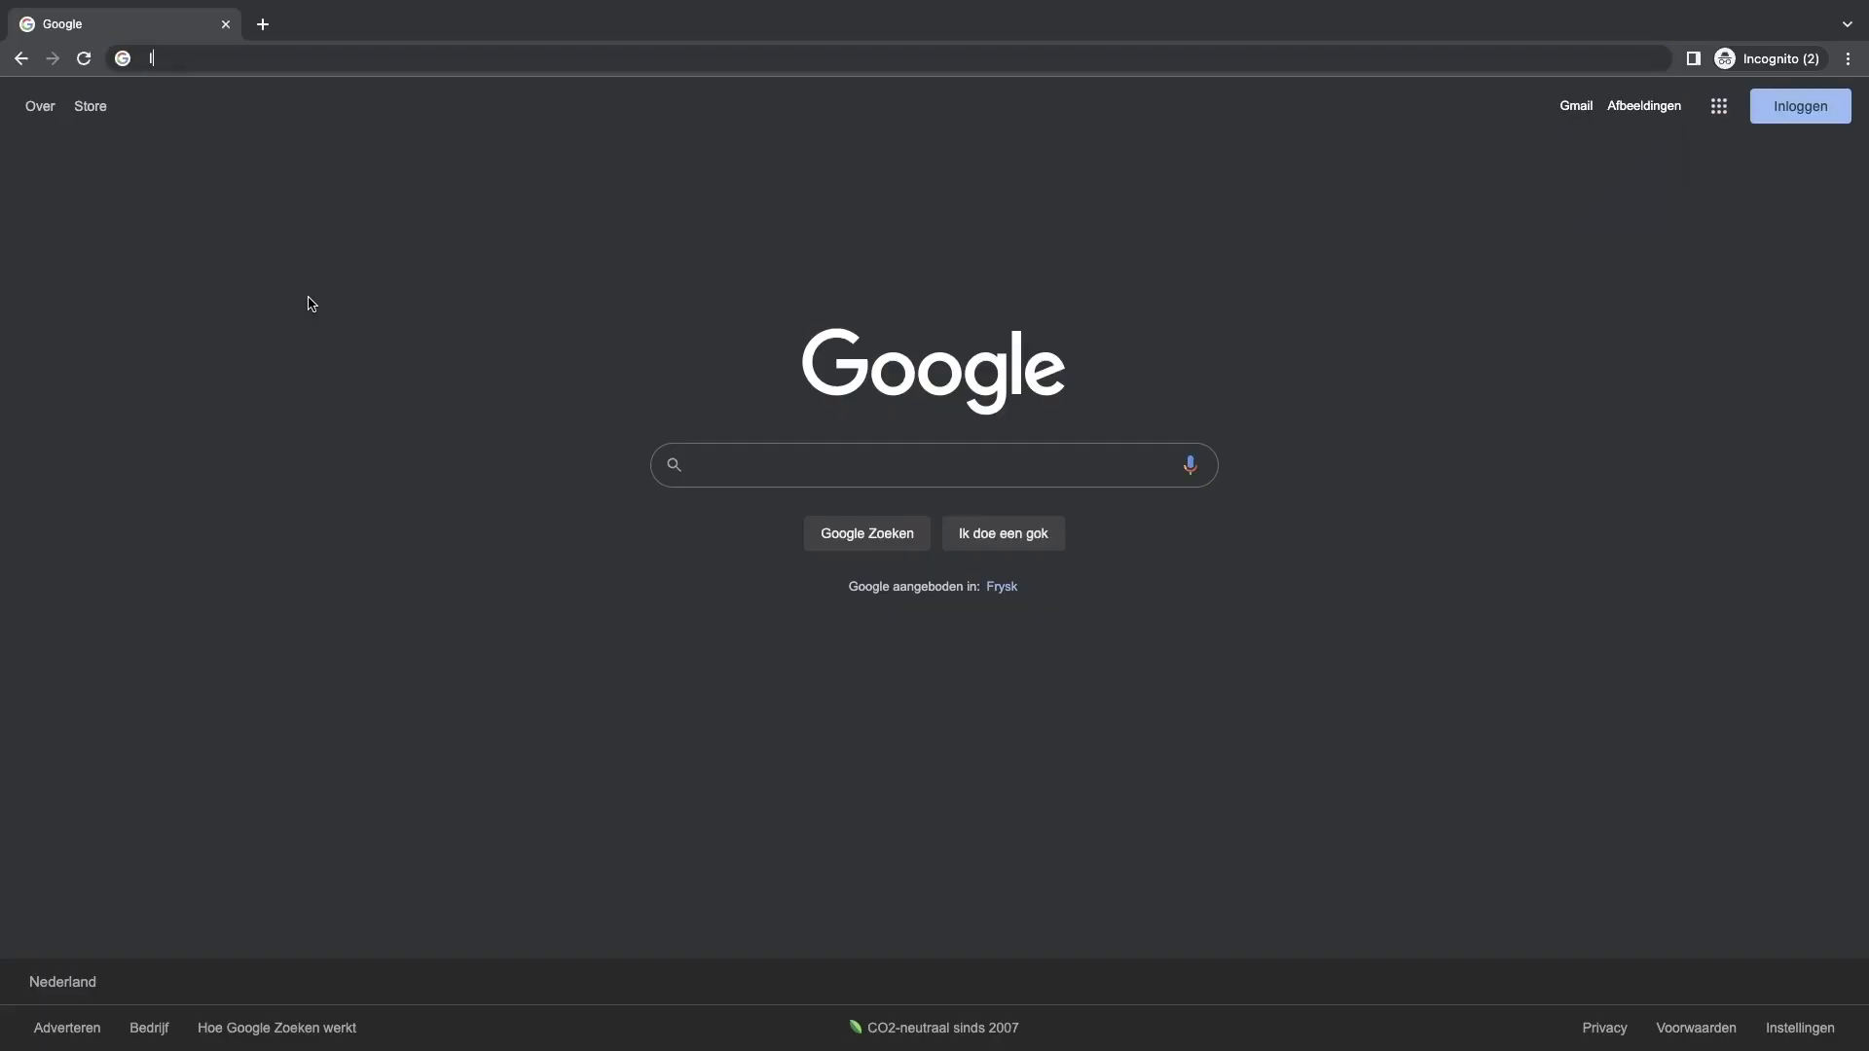
# Step: Search 'newsletter' through the lp shortcut and open the +1% Newsletter result
pyautogui.hotkey('ctrl', 'l')
pyautogui.write('lp')
pyautogui.press('Tab')
pyautogui.write('newsletter')
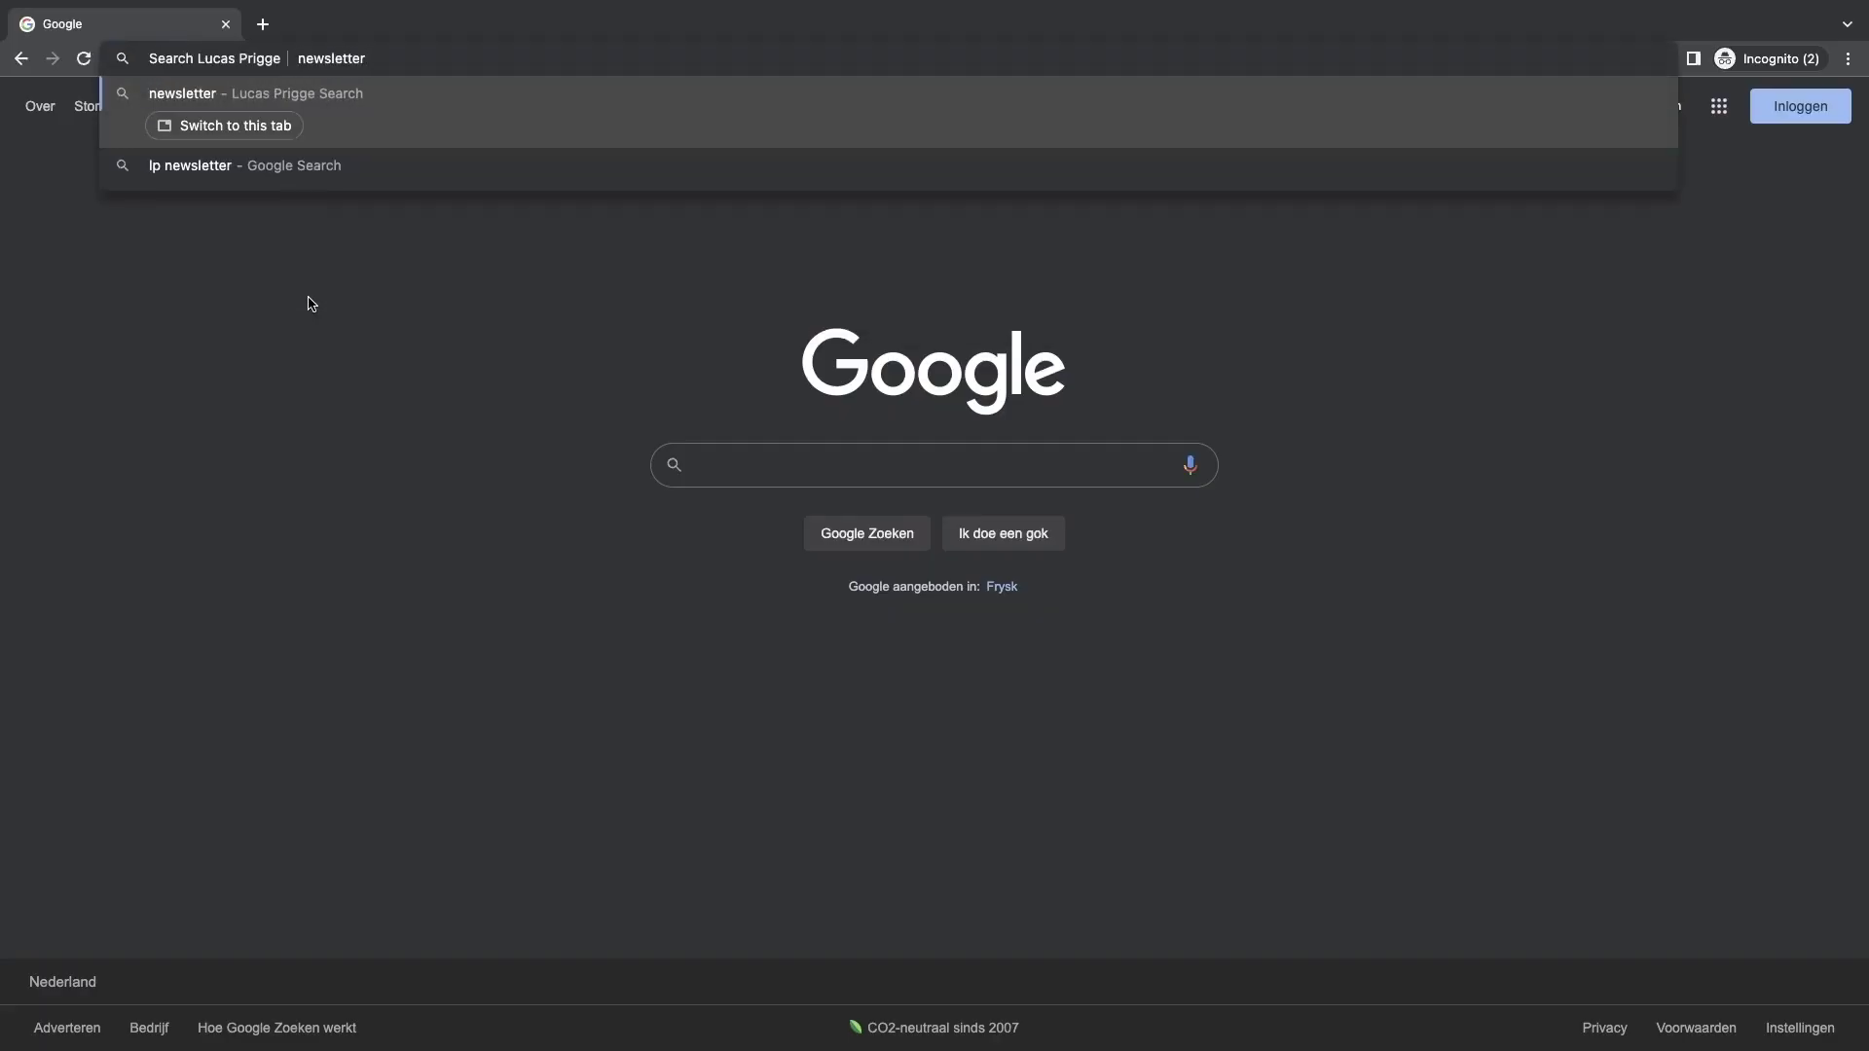
pyautogui.press('Return')
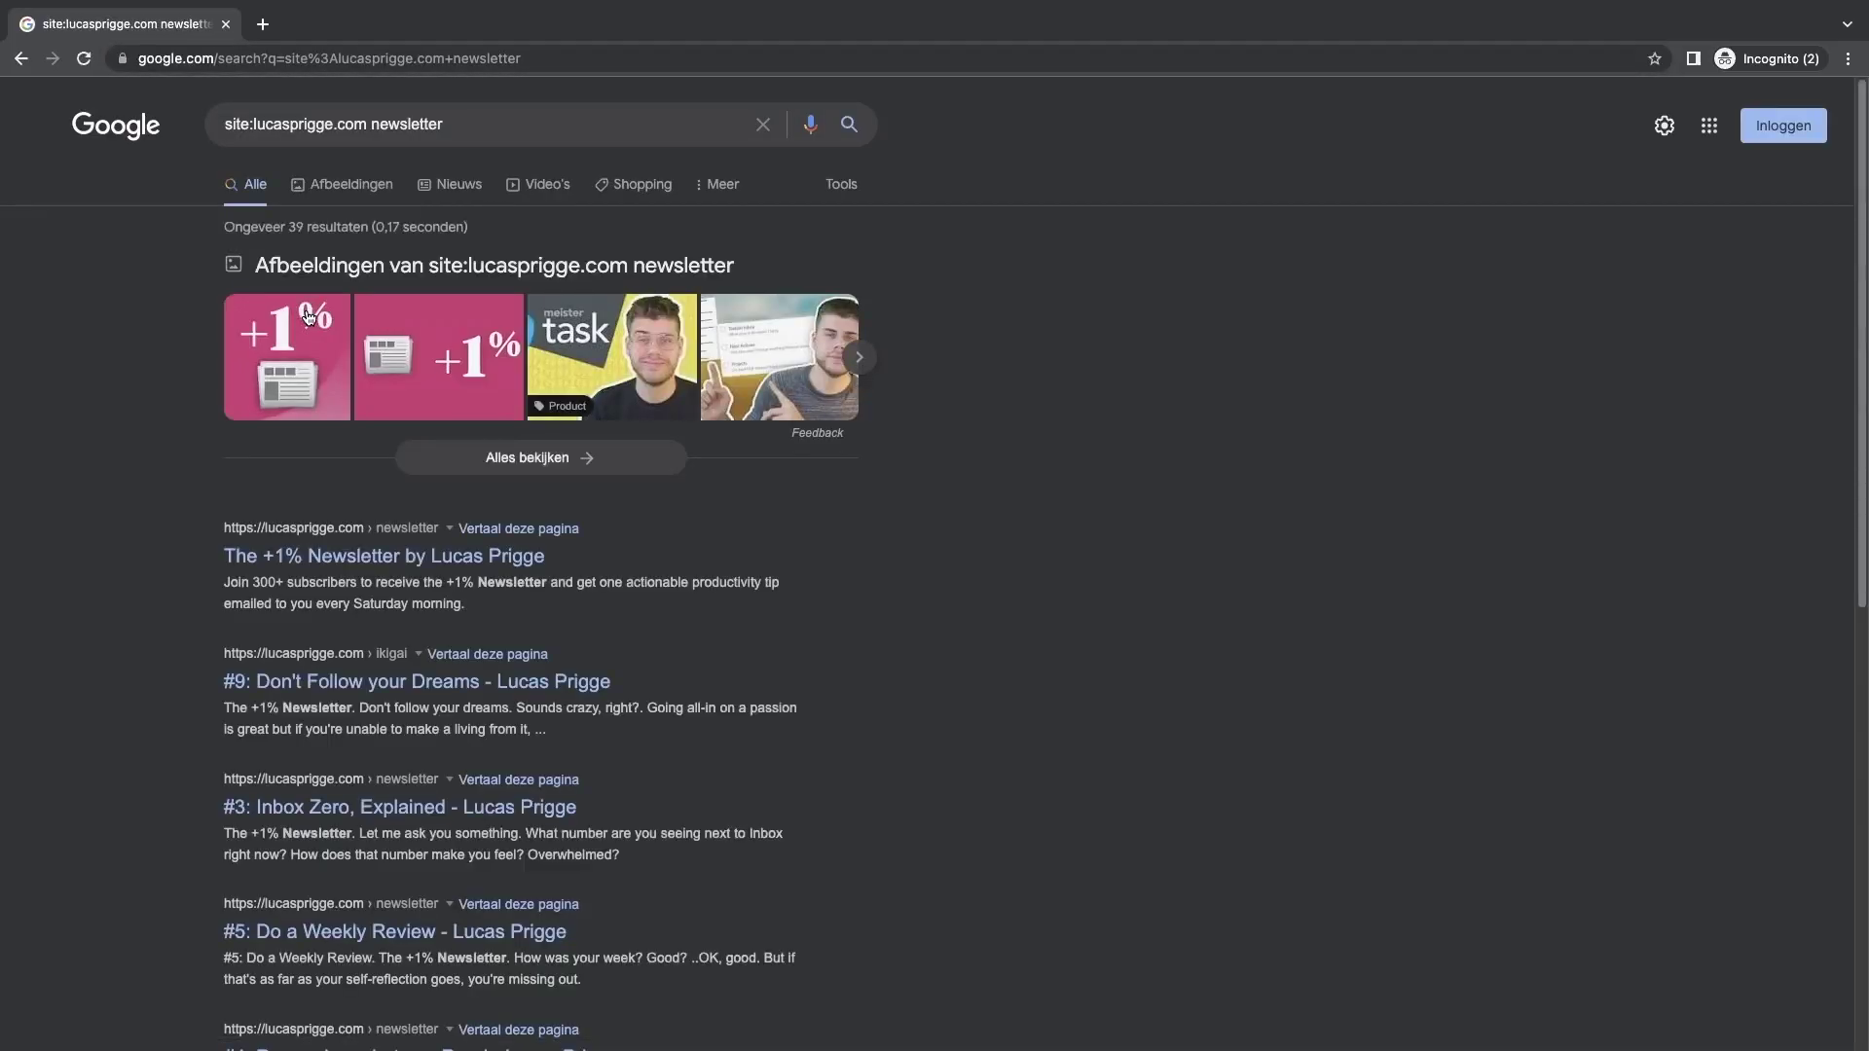
pyautogui.click(389, 557)
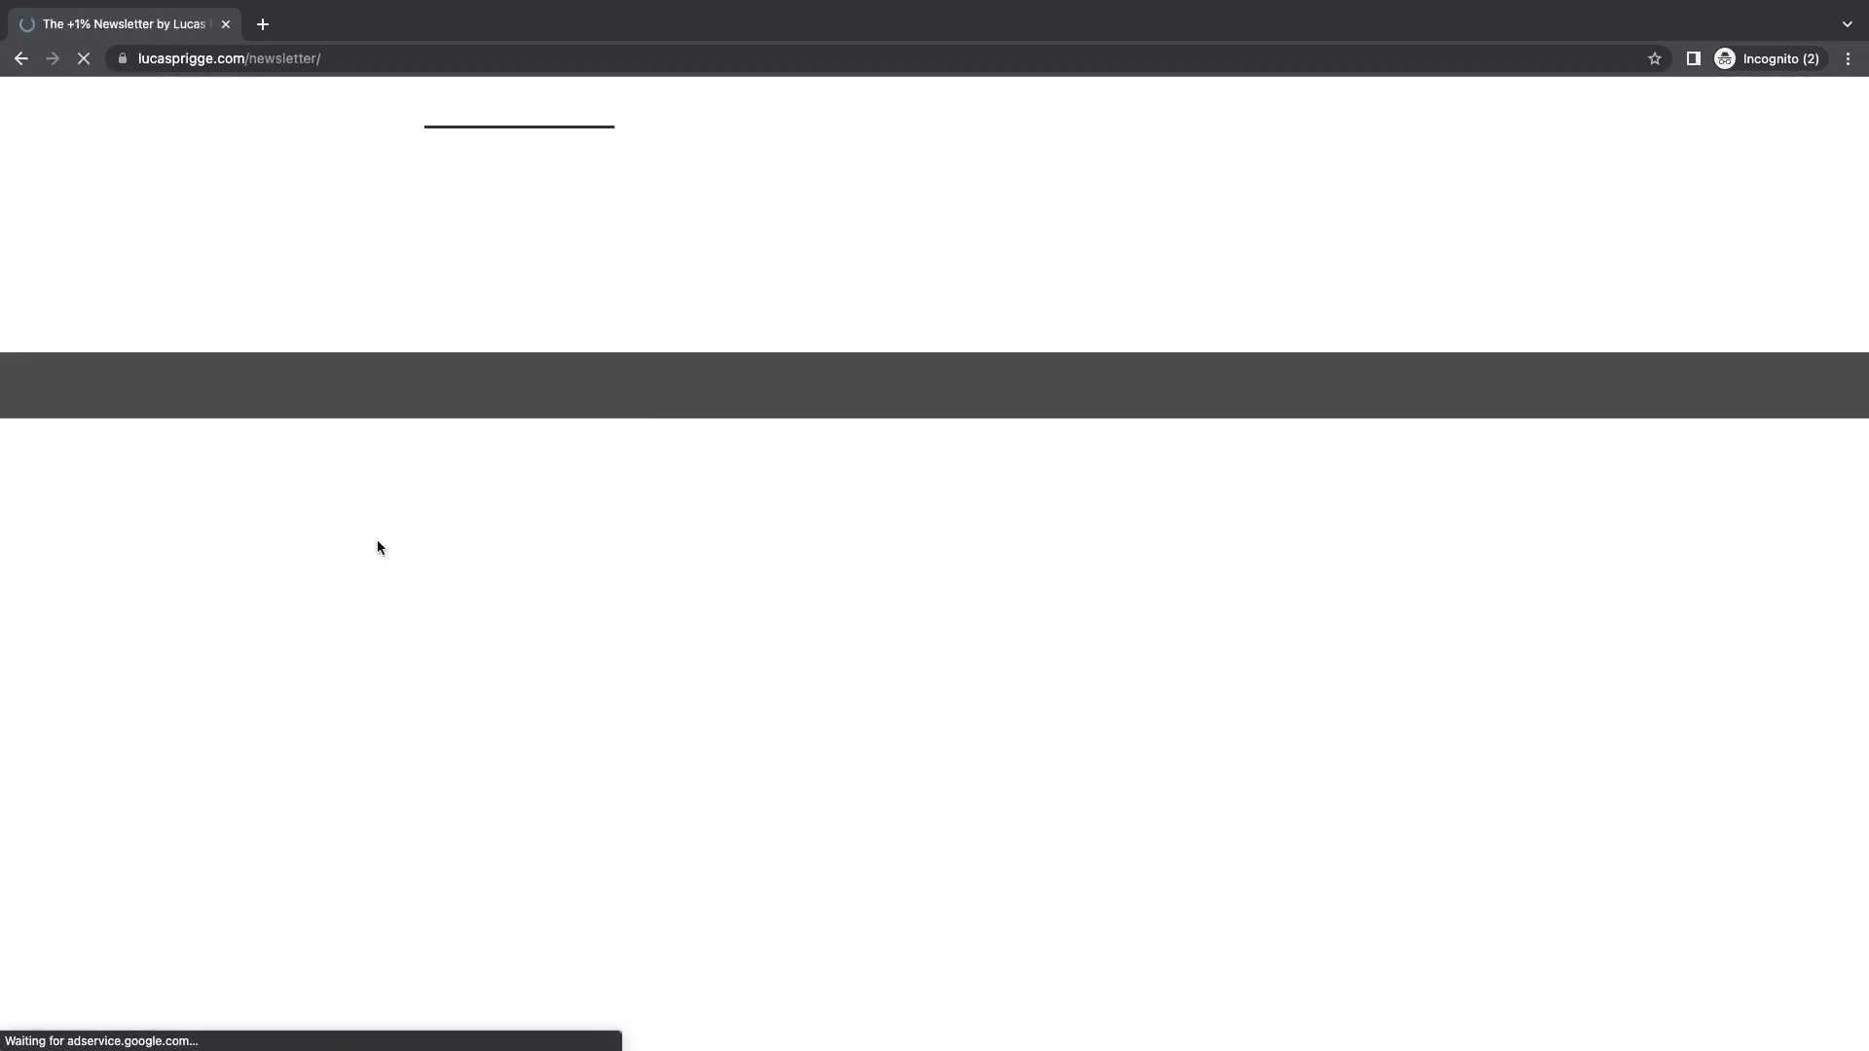